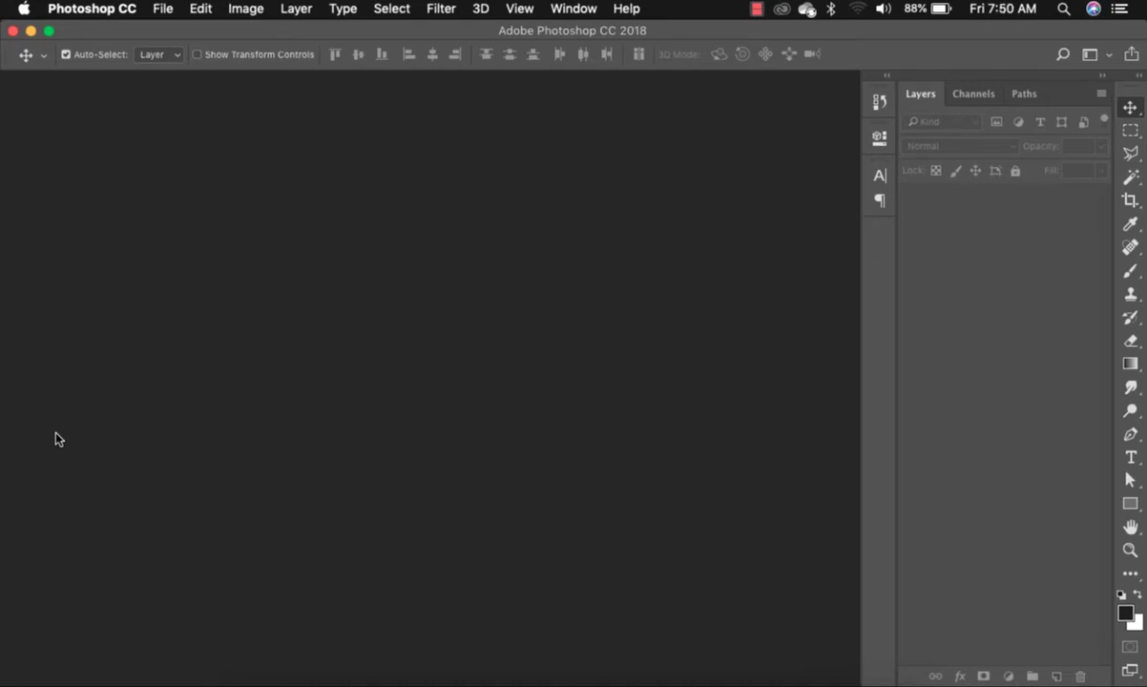
Start a new document and name it "Crop picture in photoshop"
left_click(160, 9)
left_click(168, 32)
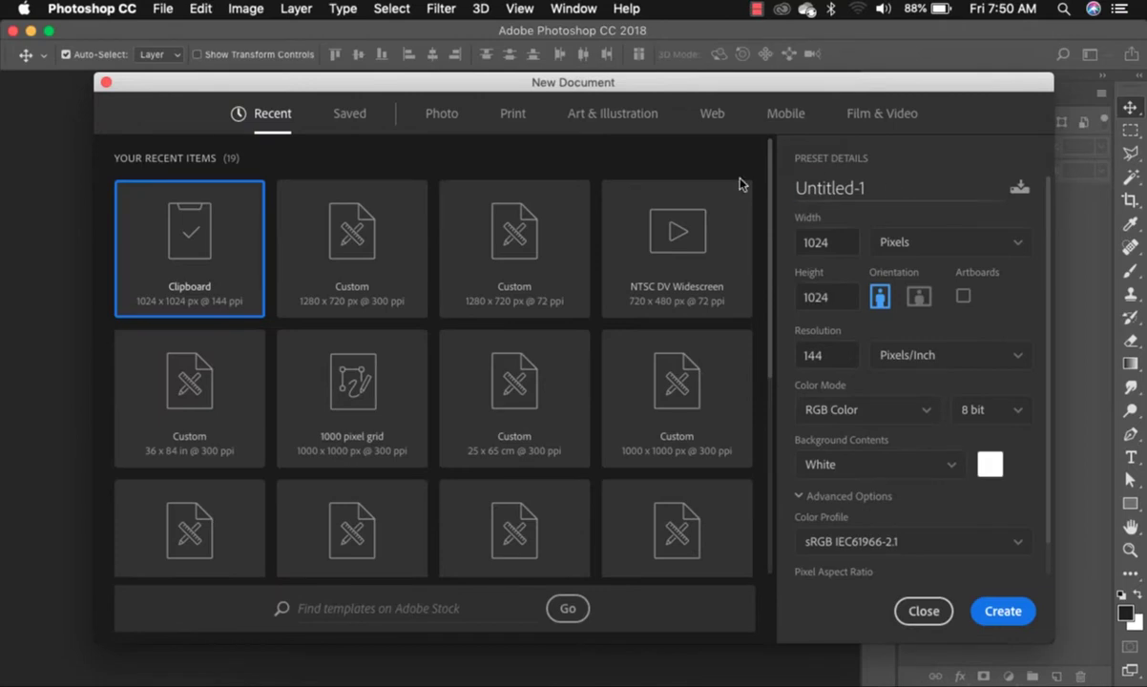
double_click(844, 186)
type("Crop")
key("BackSpace")
key("BackSpace")
type("op picture in photoshop")
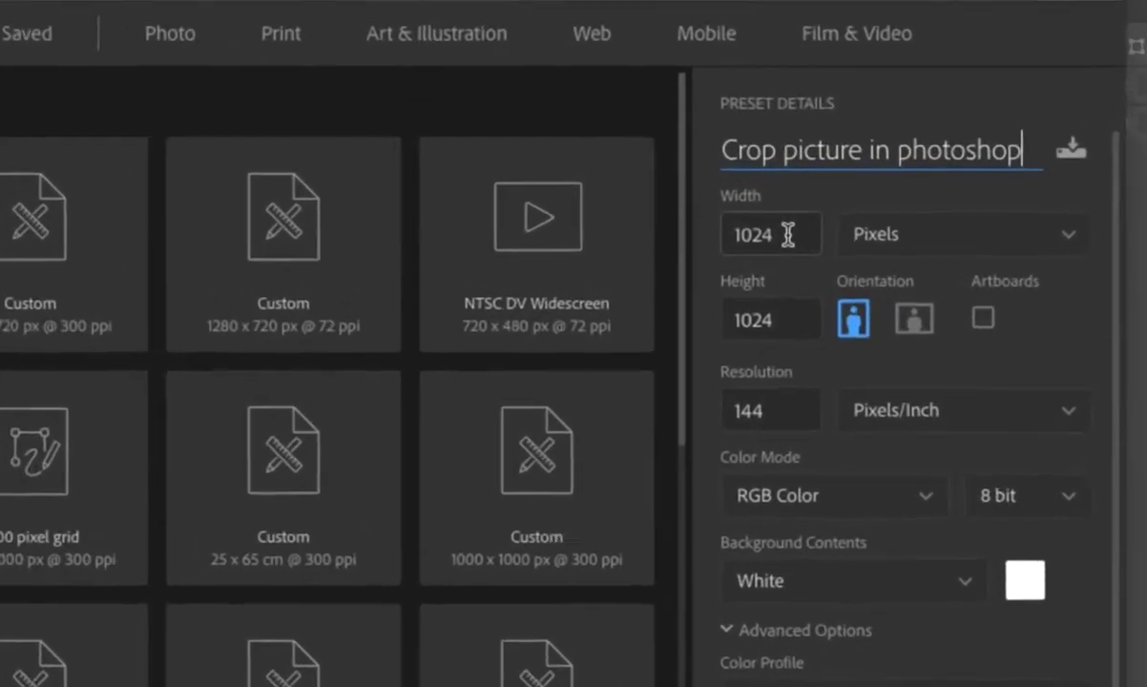
Set the new document to 1000 x 1000 pixels at 300 pixels/inch and create it
double_click(826, 240)
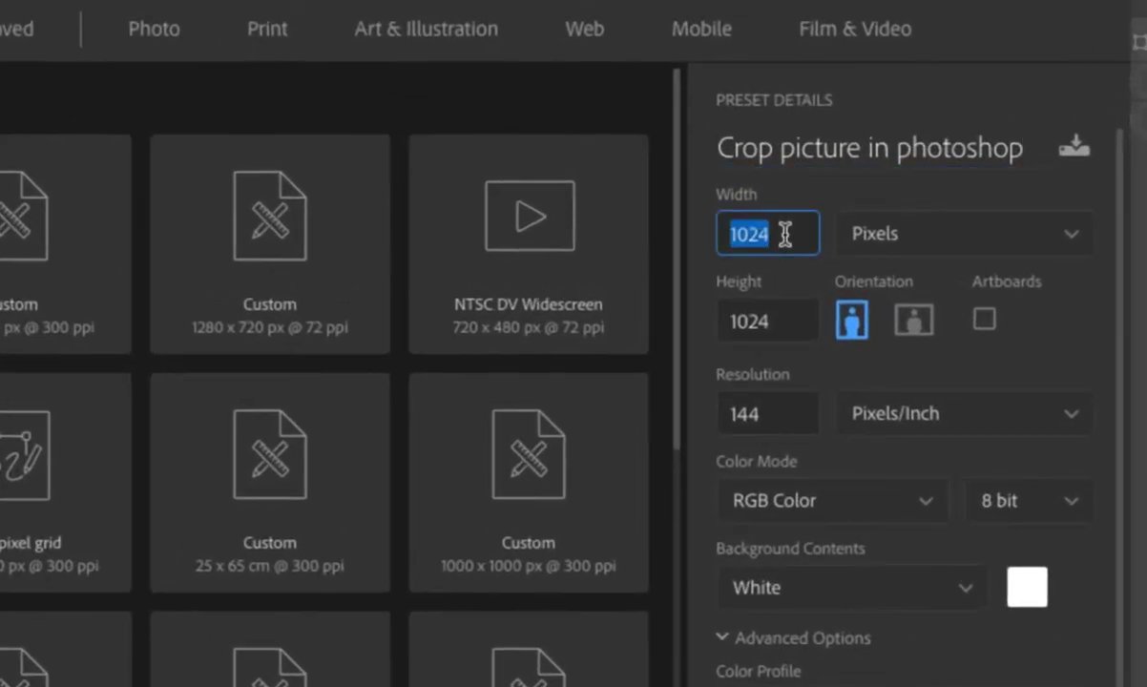
type("1000")
key("Tab")
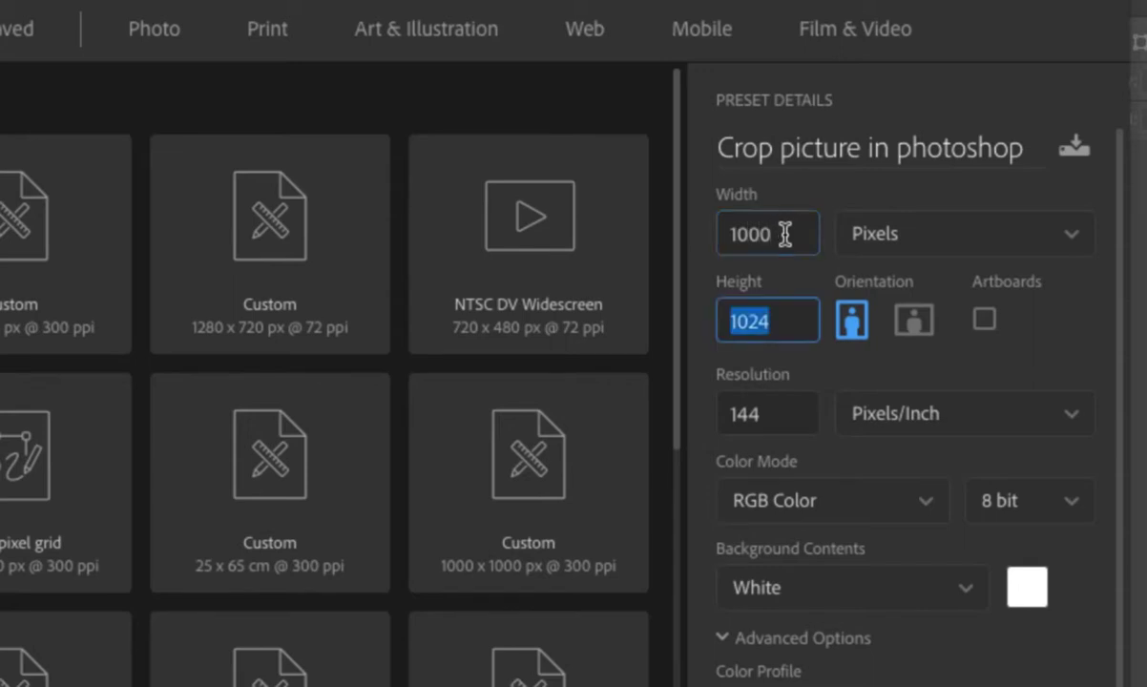
type("1000")
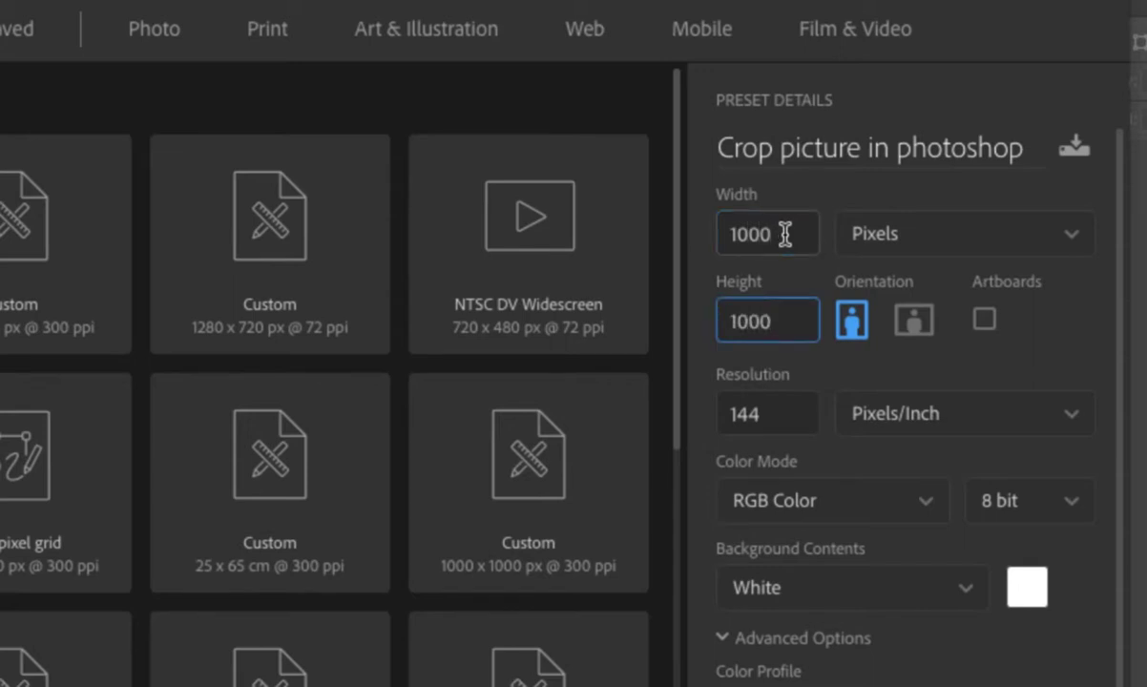
key("shift+Tab")
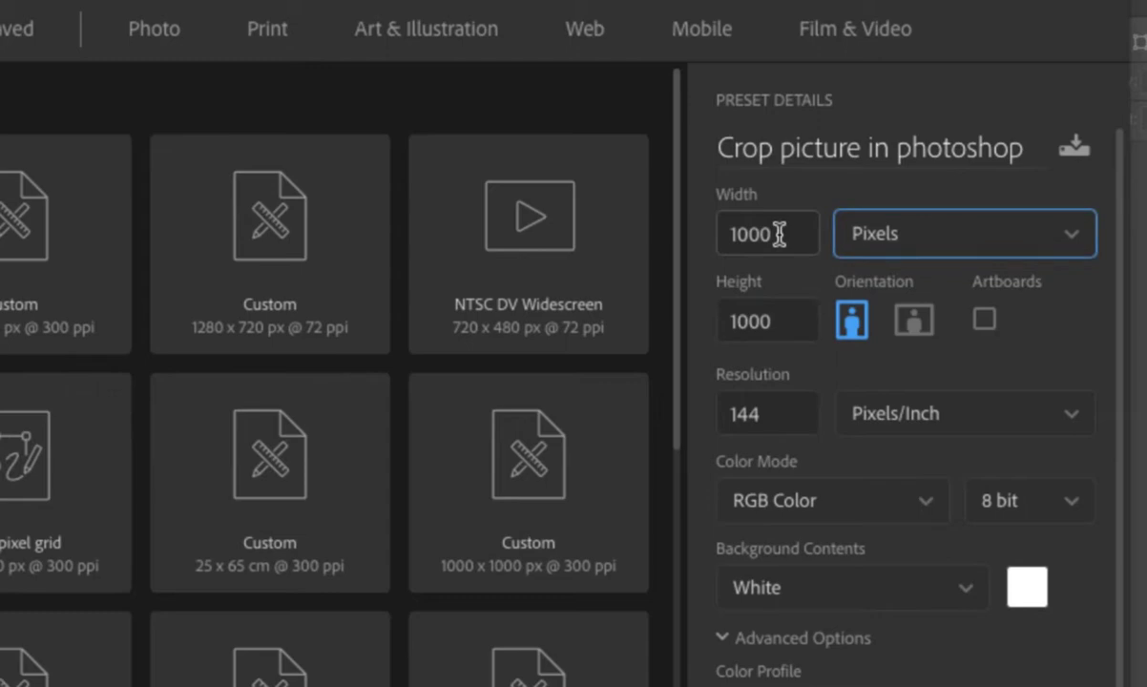
double_click(793, 412)
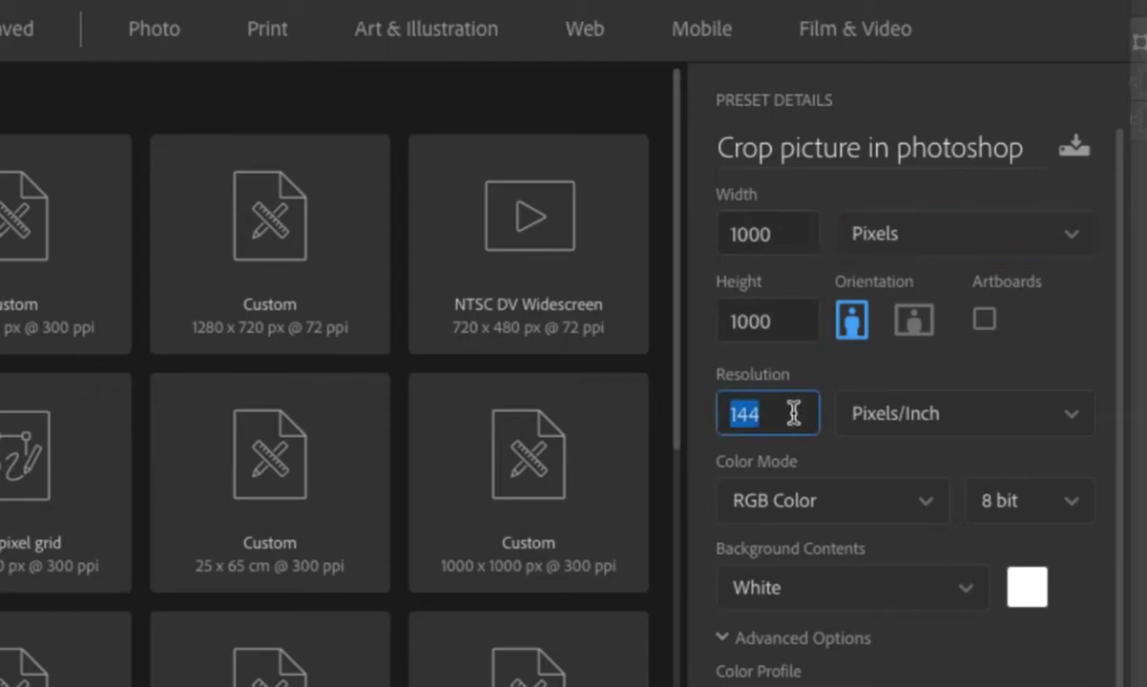
type("300")
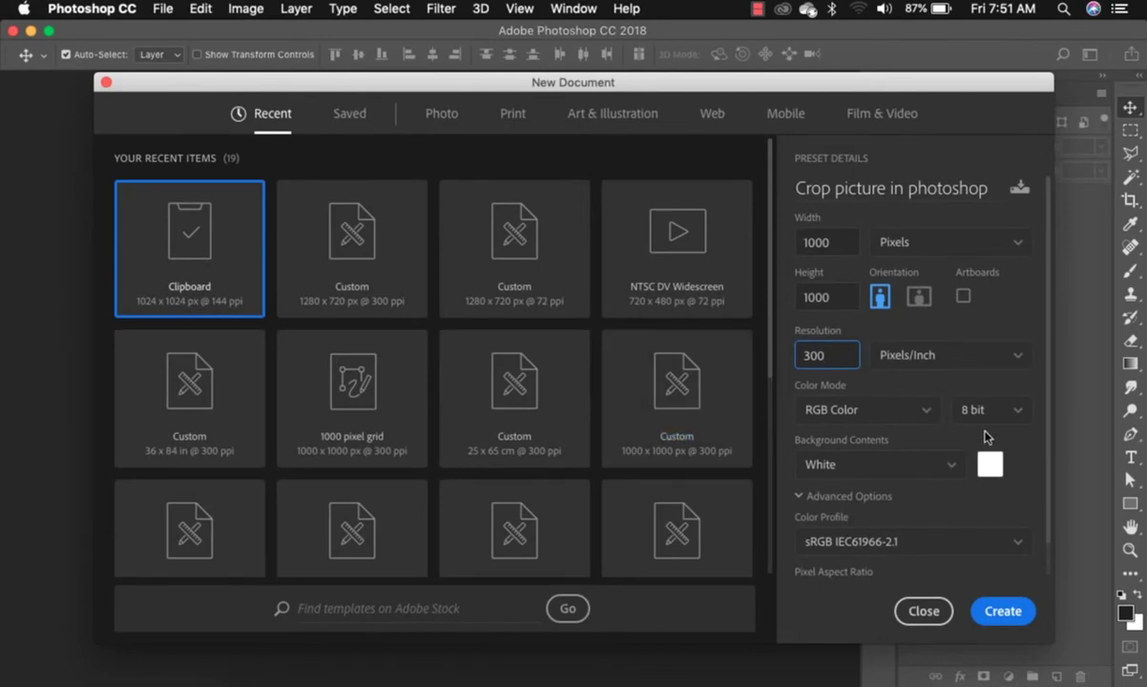
left_click(1004, 613)
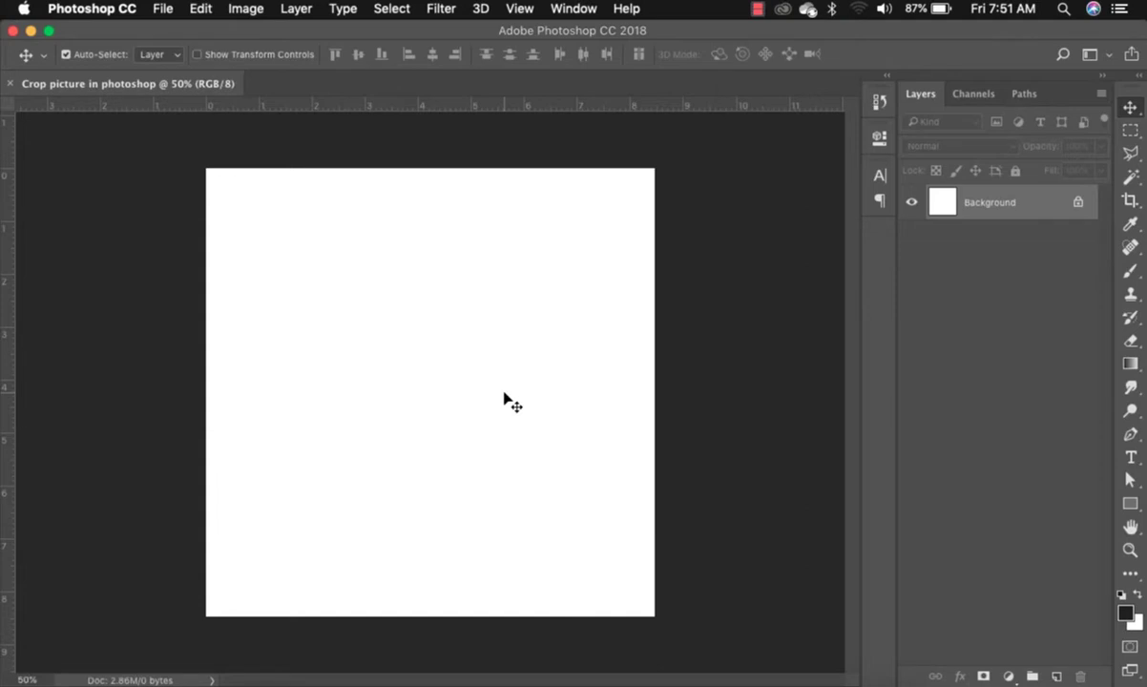
Place IMG_6071.jpg from the Documents folder onto the canvas at its fitted size
key("ctrl+Up")
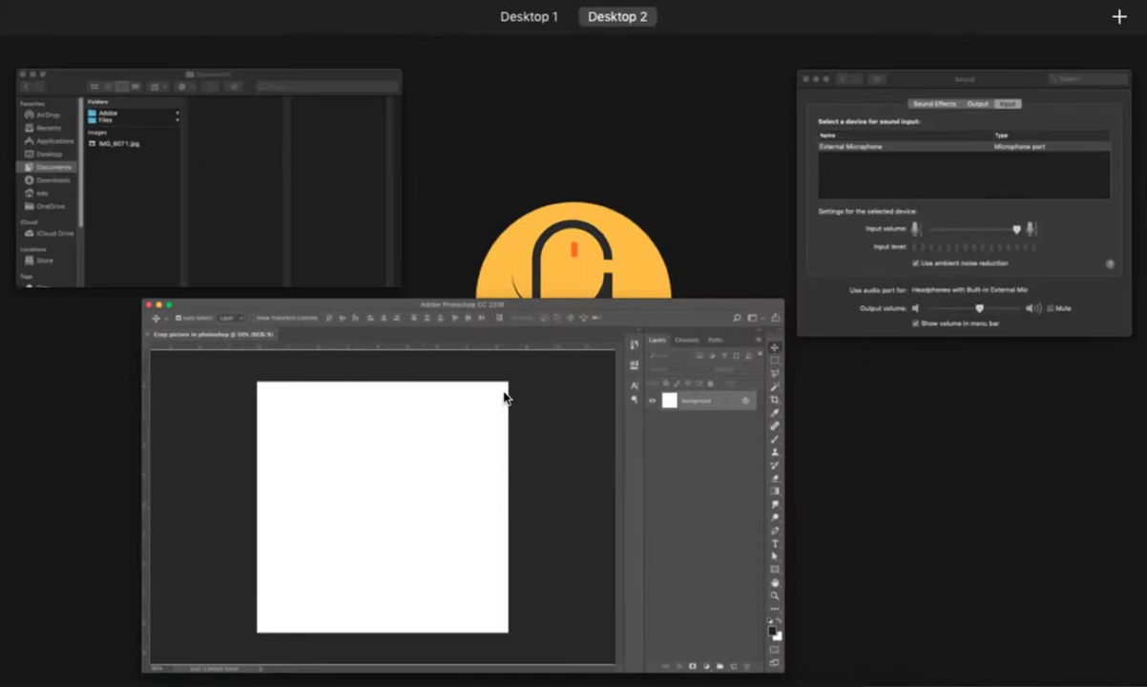
left_click(279, 214)
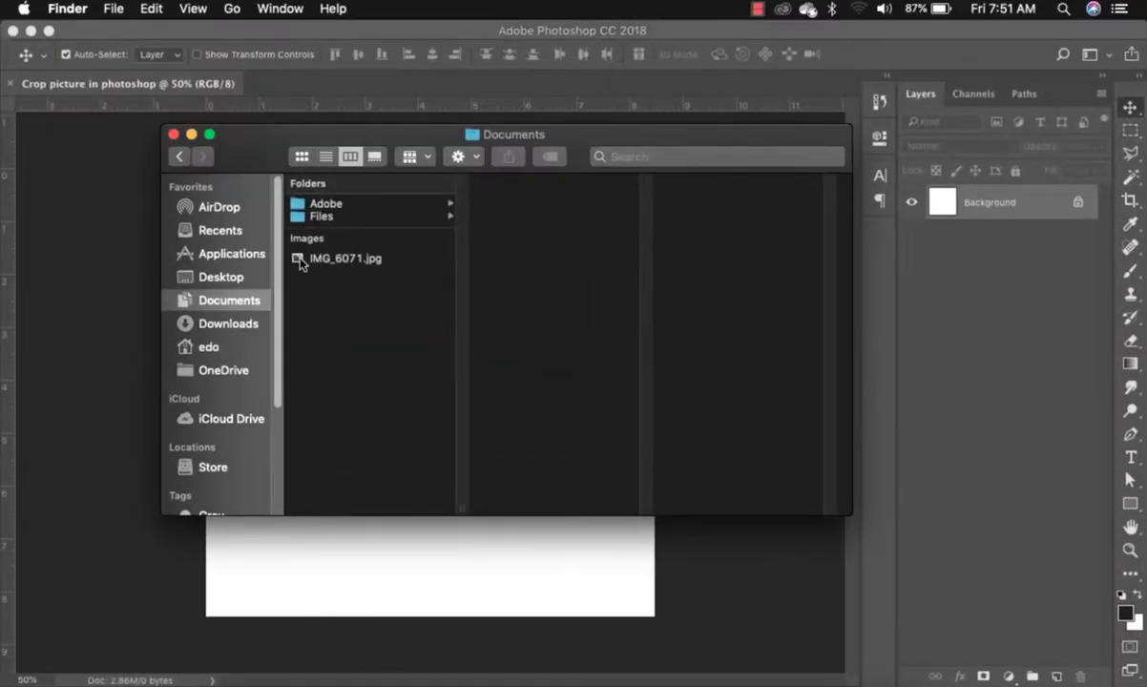
left_click_drag(301, 263, 398, 518)
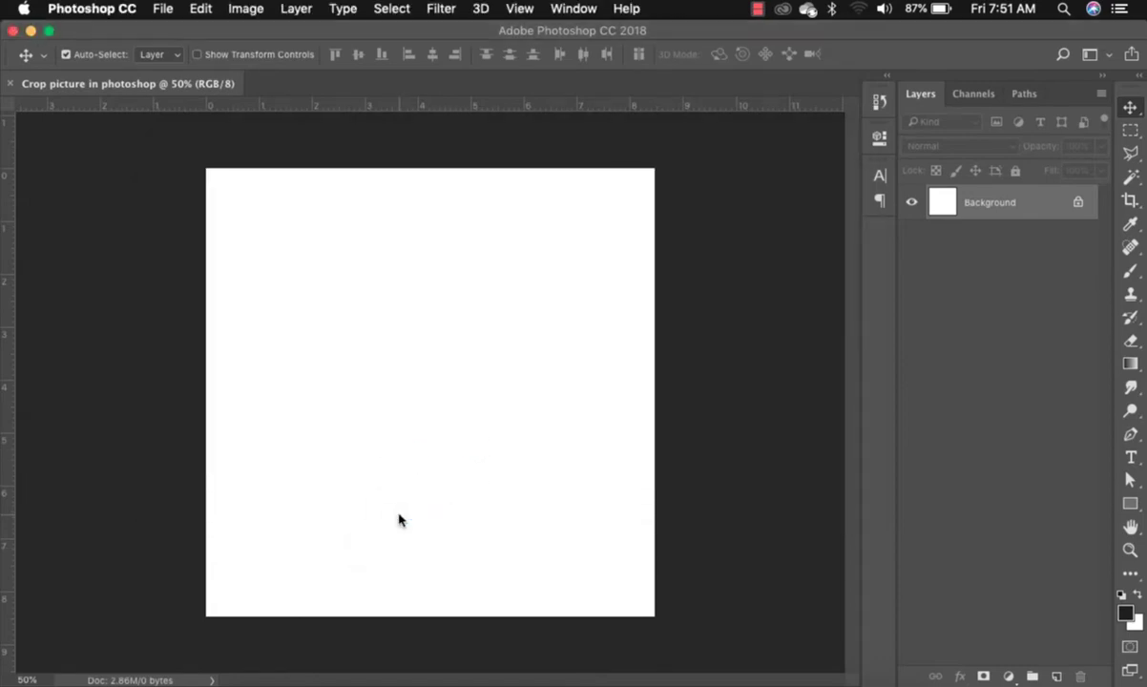
left_click_drag(586, 430, 599, 384)
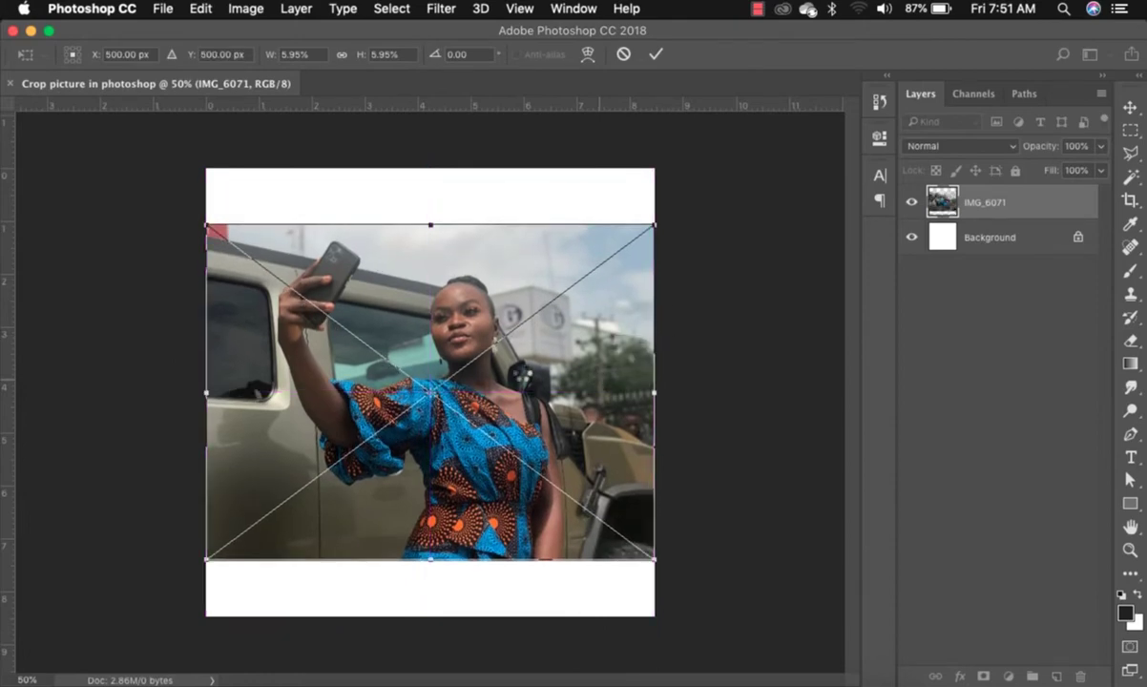
key("Return")
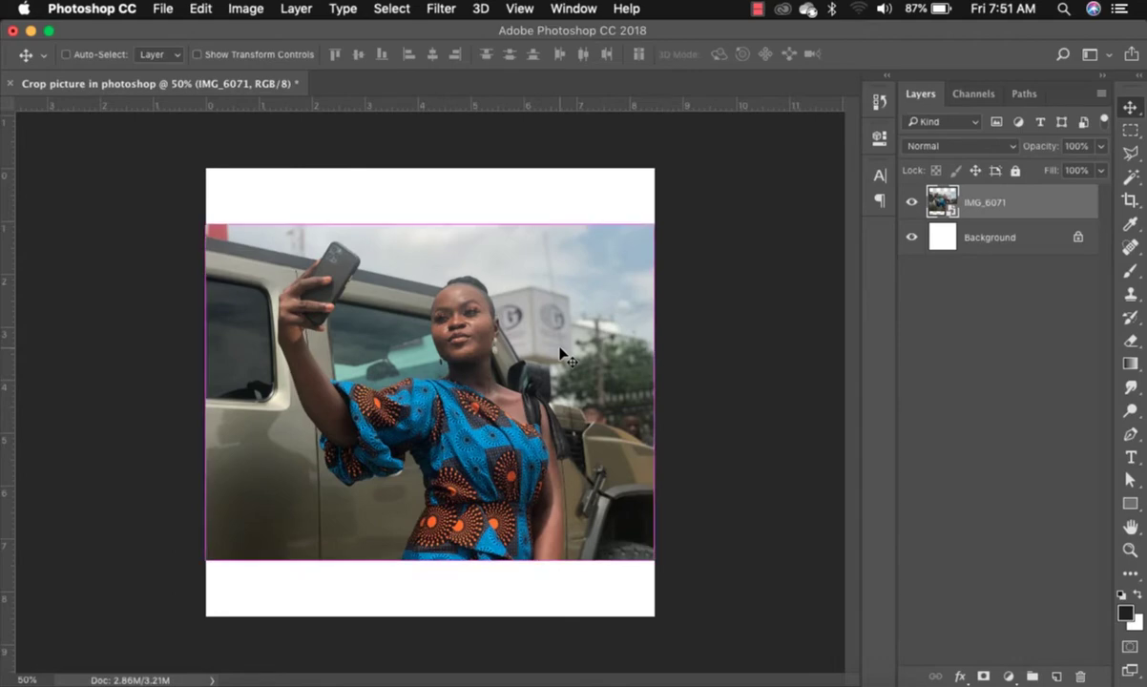
Select the blurred background above the vehicle's hood, beside the side mirror, by outlining it with the Polygonal Lasso tool
key("super+1")
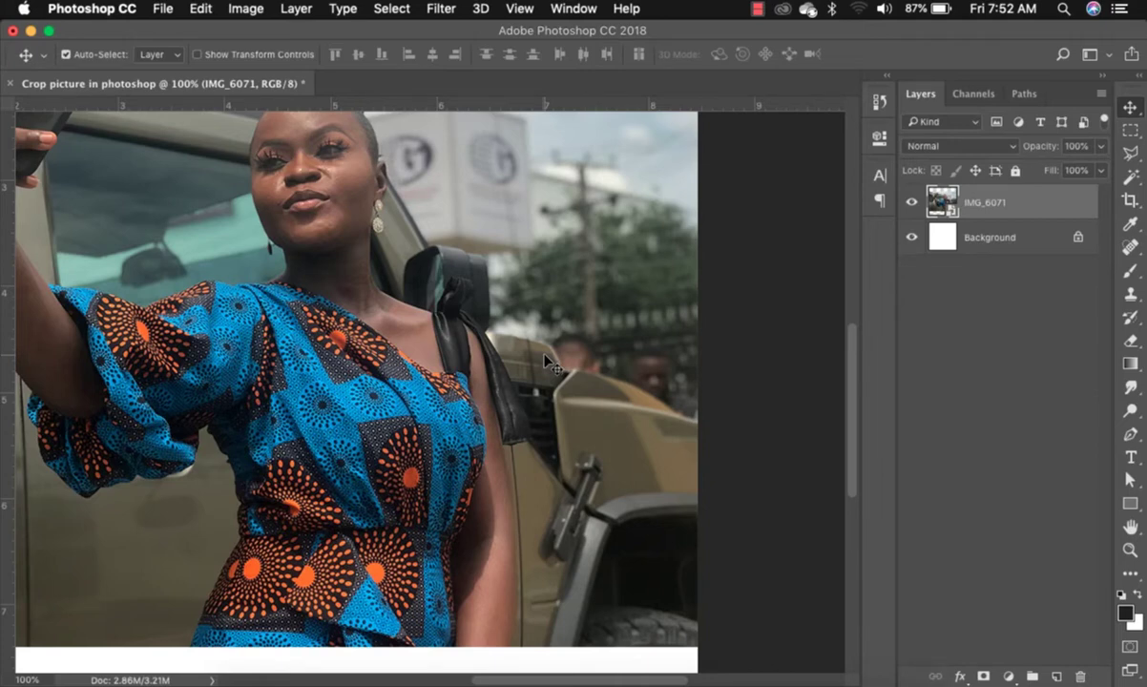
left_click(1130, 155)
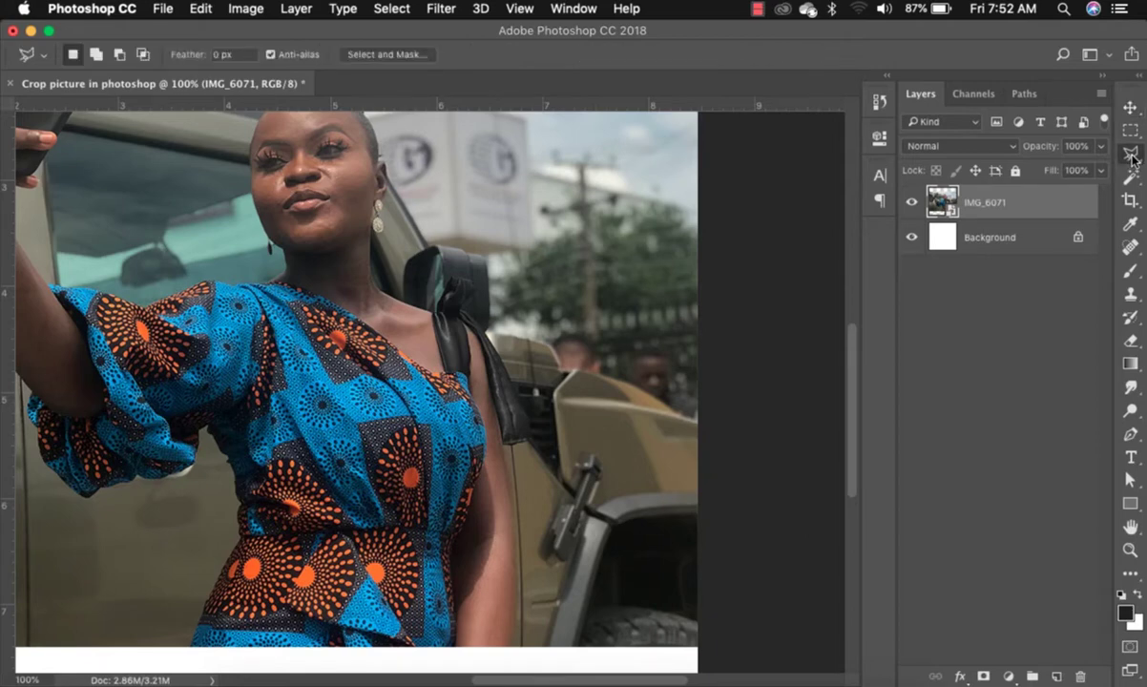
left_click(1131, 157)
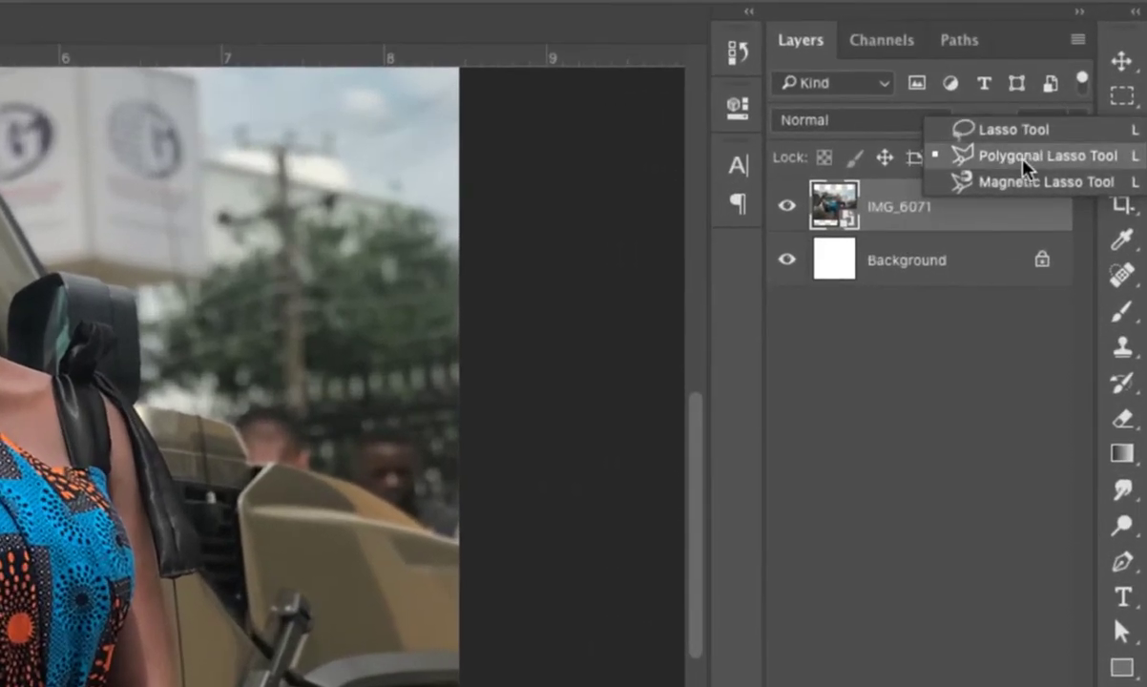
left_click(1022, 164)
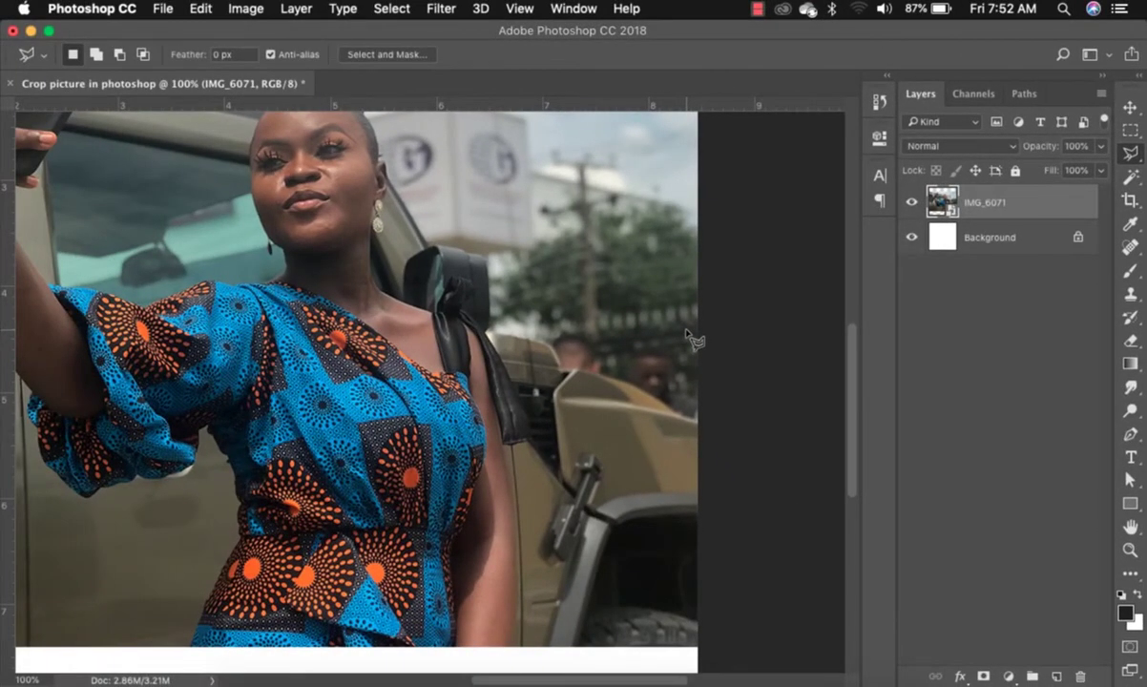
left_click(701, 430)
scroll(668, 408, "up", 1)
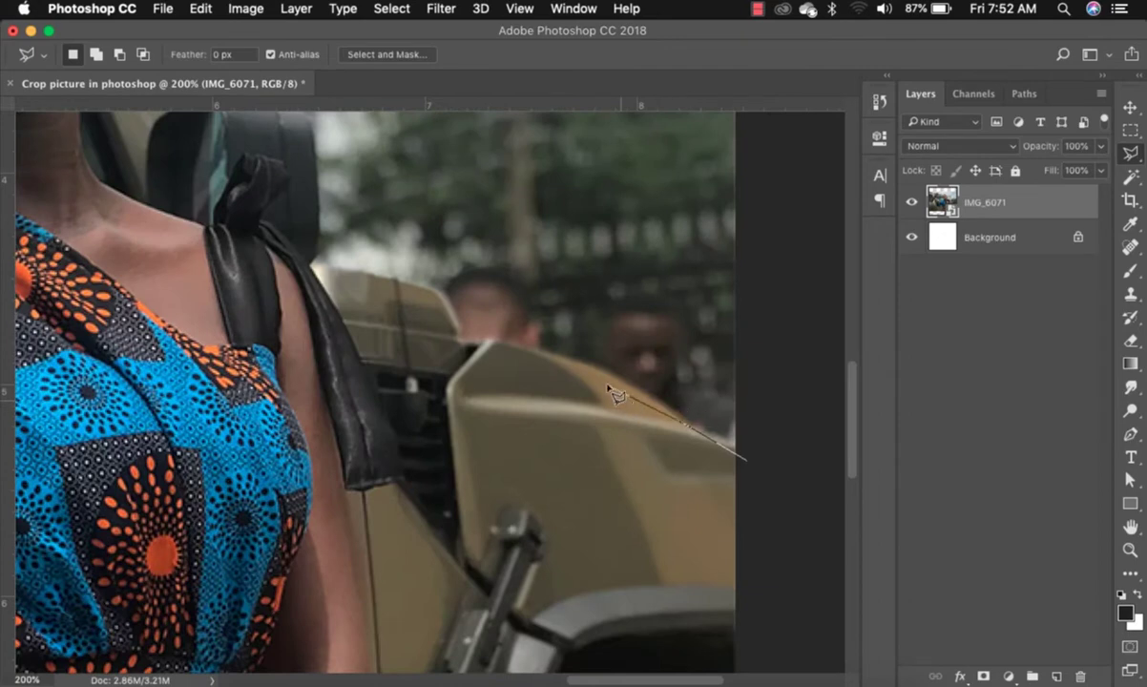
mouse_move(620, 386)
left_mouse_down()
mouse_move(499, 340)
mouse_move(462, 340)
mouse_move(443, 294)
mouse_move(316, 265)
mouse_move(351, 269)
mouse_move(365, 252)
mouse_move(349, 227)
mouse_move(314, 215)
mouse_move(305, 247)
mouse_move(321, 217)
mouse_move(312, 128)
mouse_move(807, 168)
mouse_move(777, 150)
left_mouse_up()
left_click(778, 150)
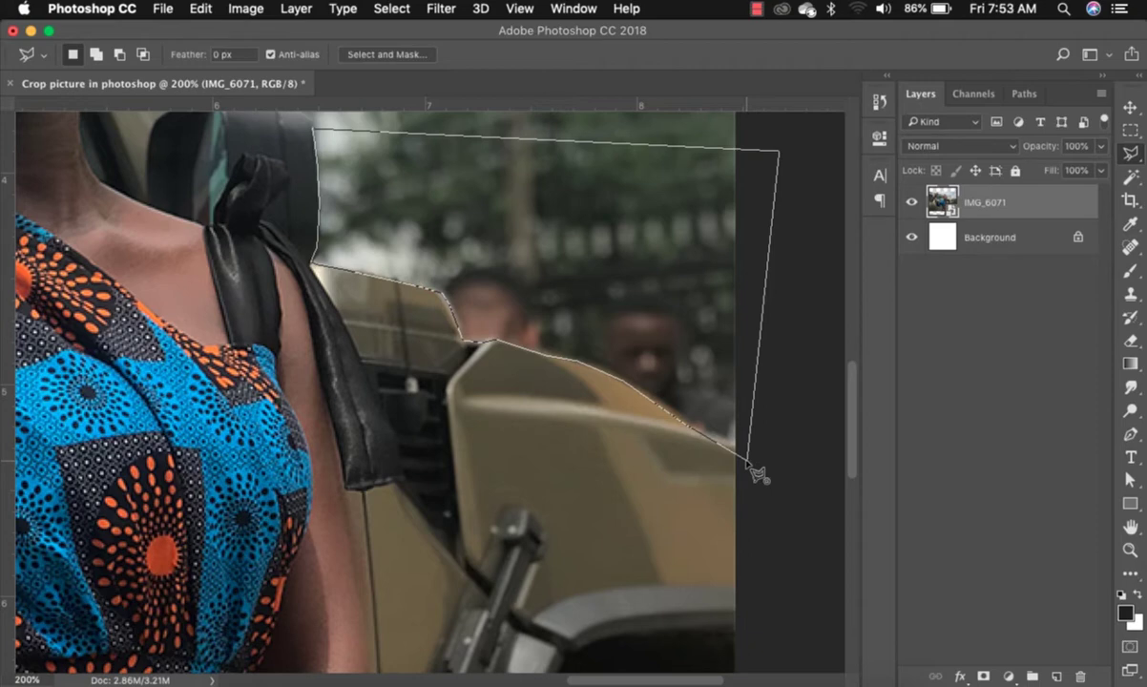
left_click(754, 469)
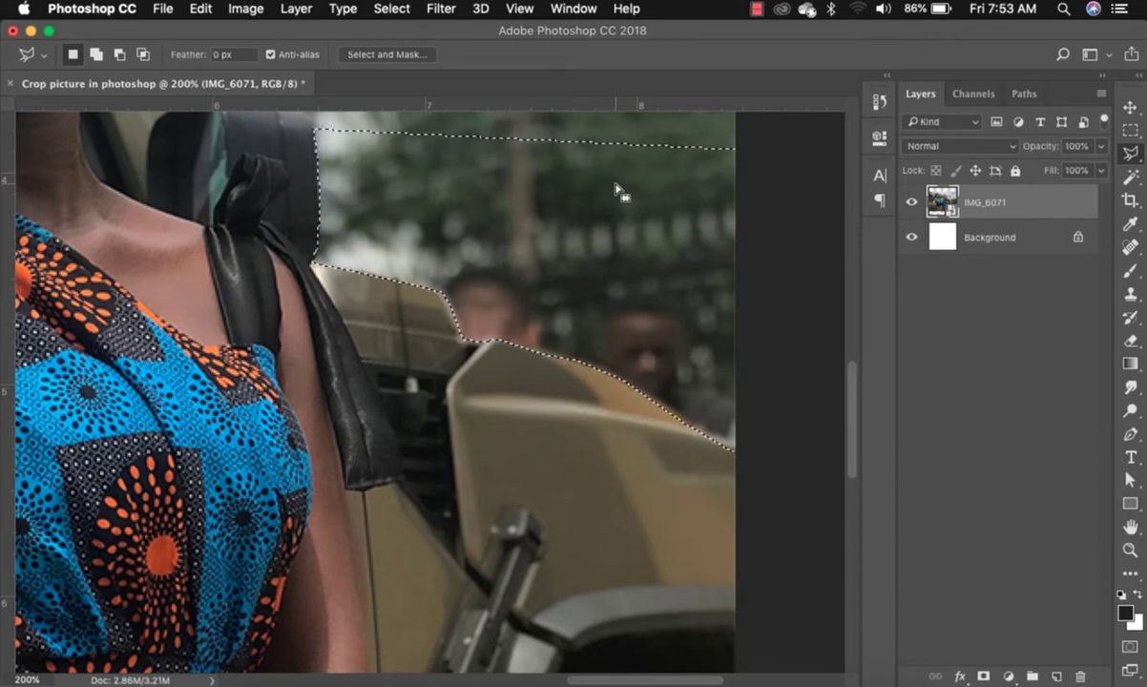
Rasterize the IMG_6071 layer, delete the selected background area above the hood, and deselect
key("BackSpace")
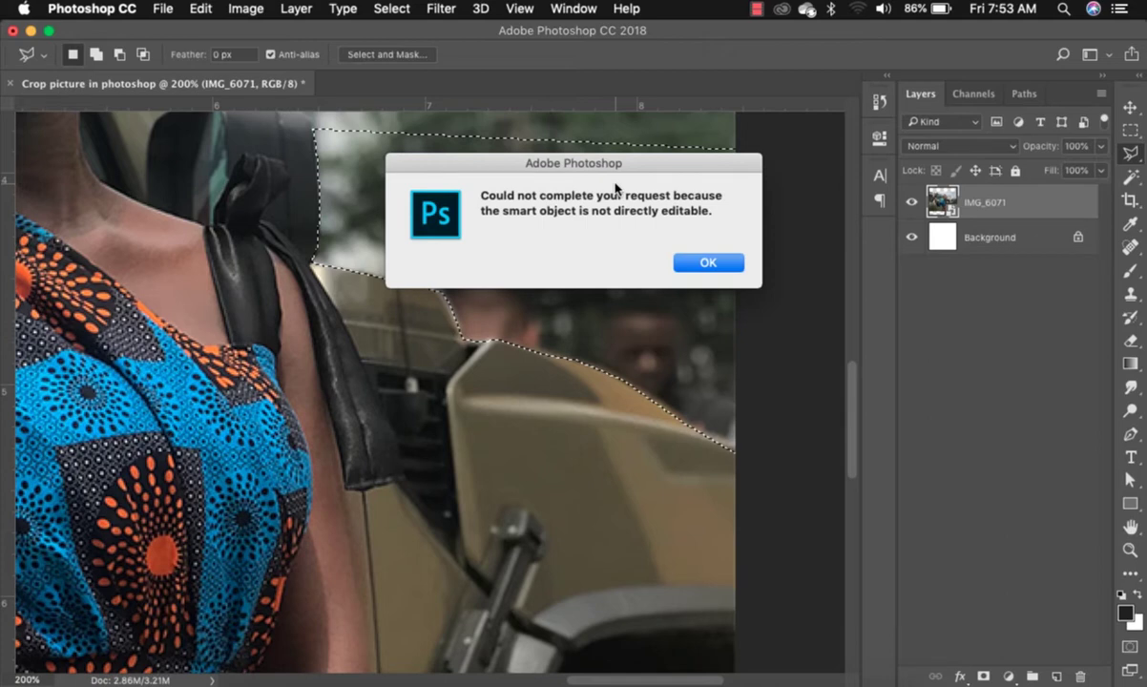
left_click(711, 261)
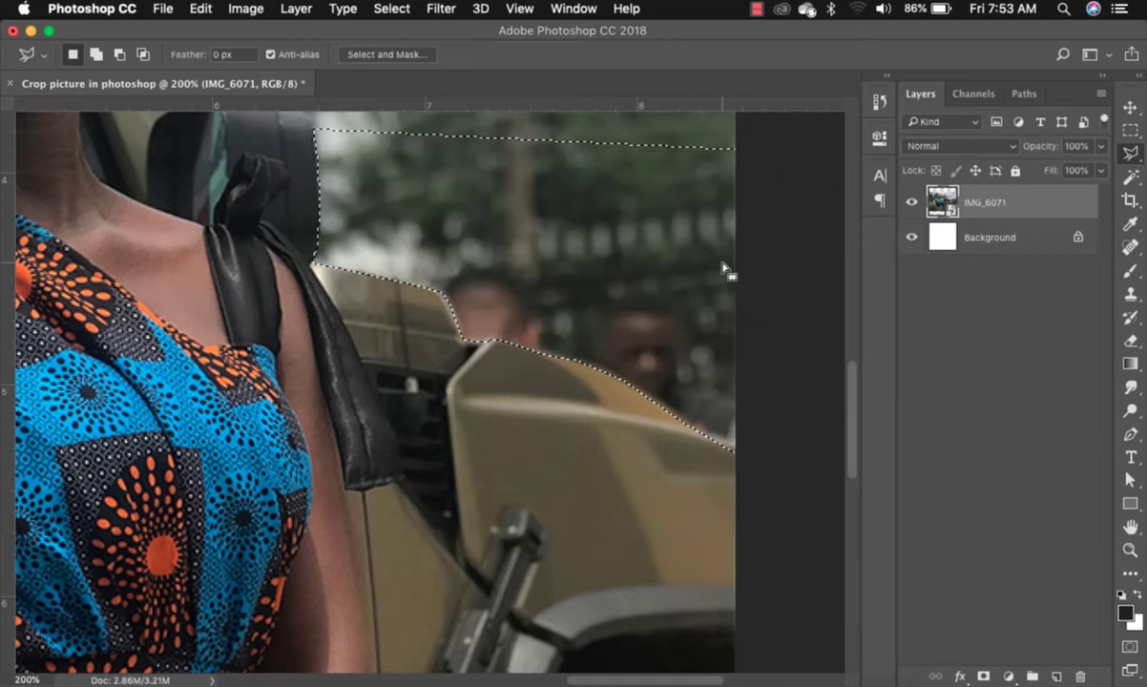
right_click(991, 206)
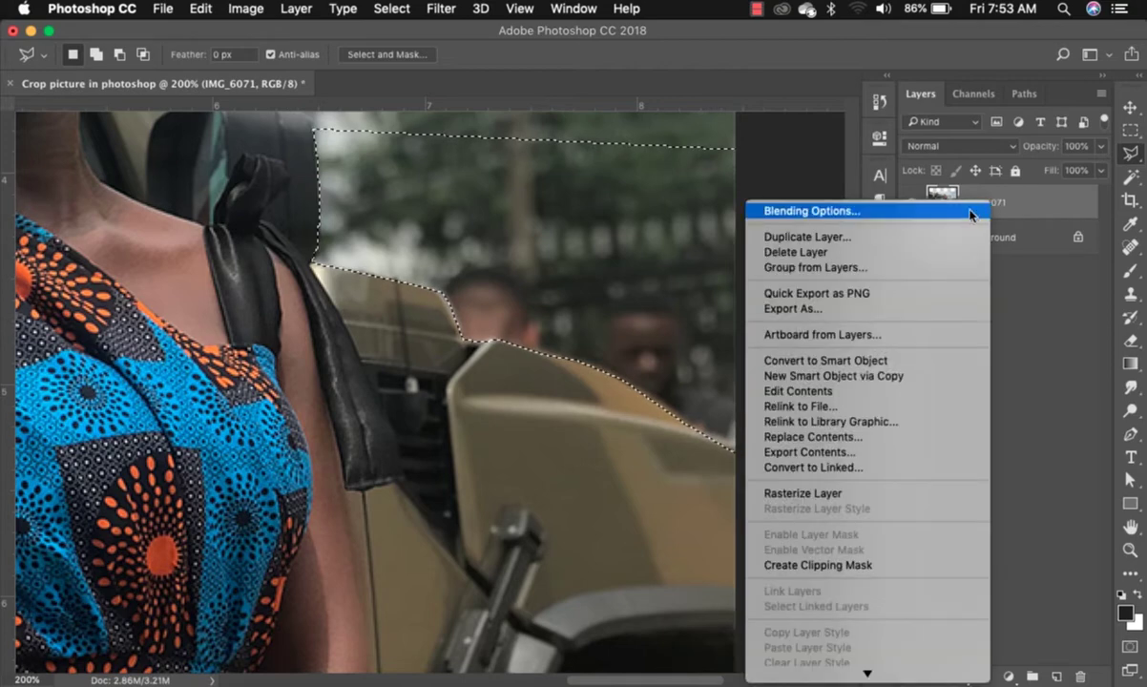
left_click(837, 494)
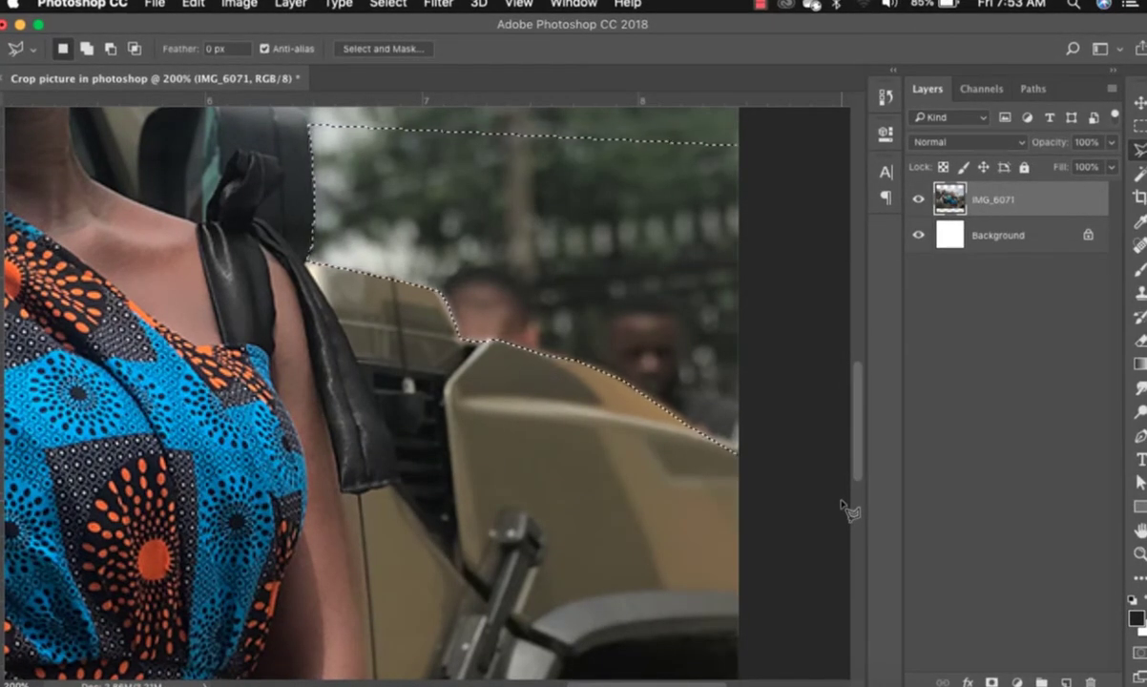
key("Delete")
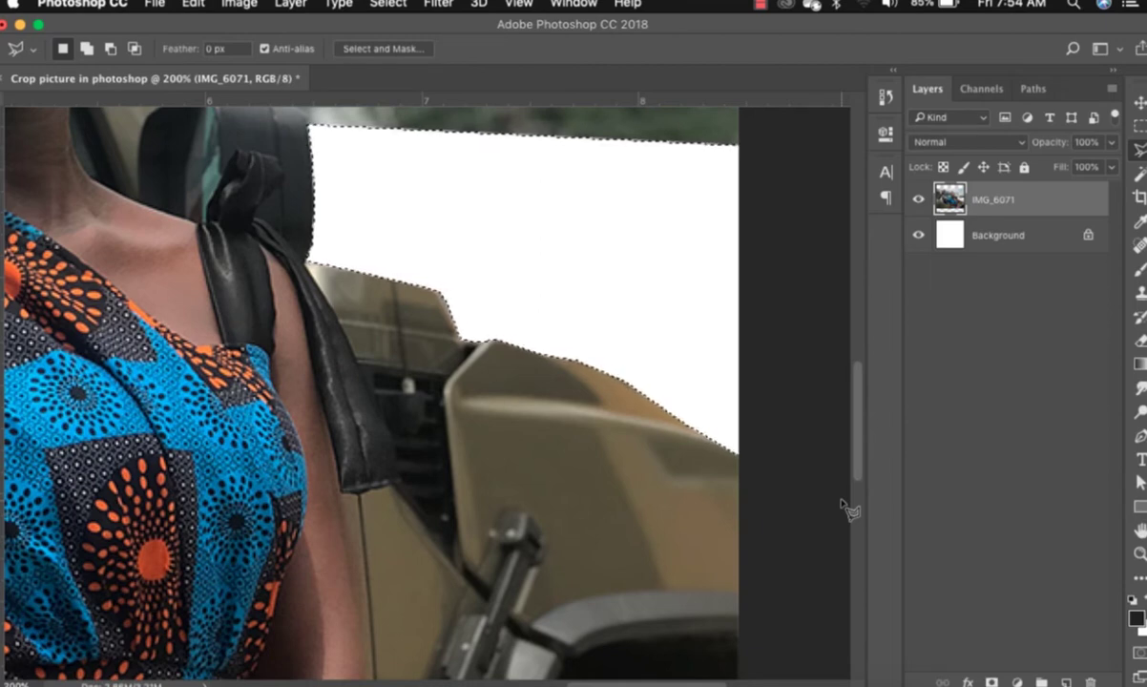
key("super+d")
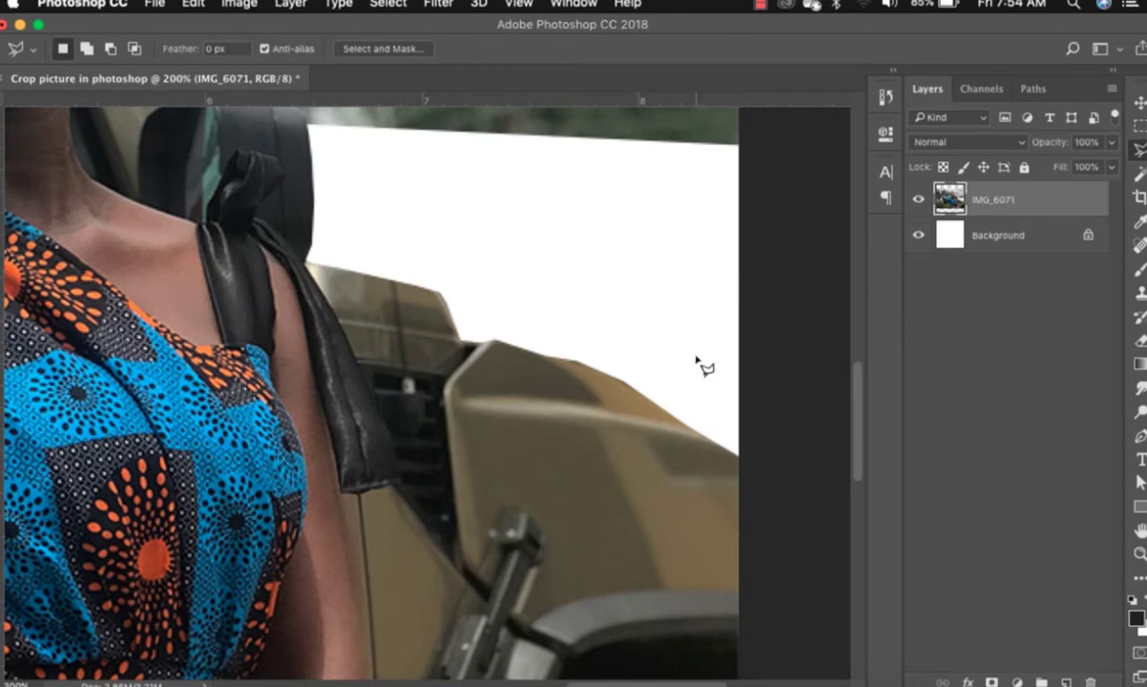
Examine the cut edge along the vehicle's hood up close
key("super+equal")
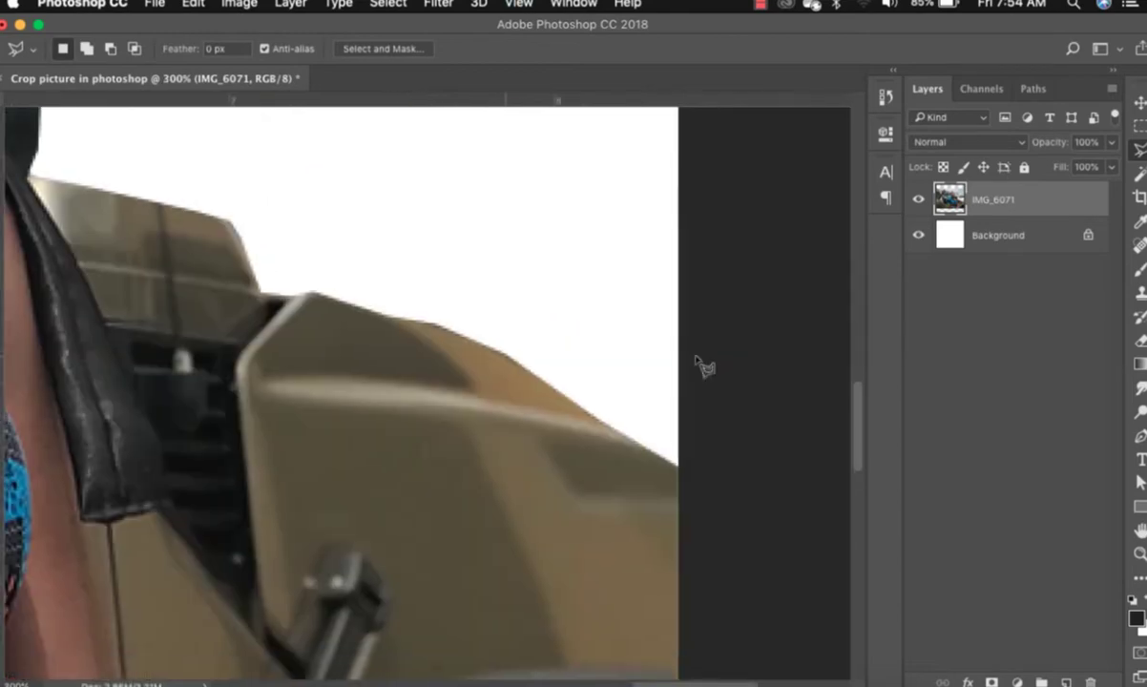
scroll(703, 367, "right", 5)
scroll(703, 368, "left", 7)
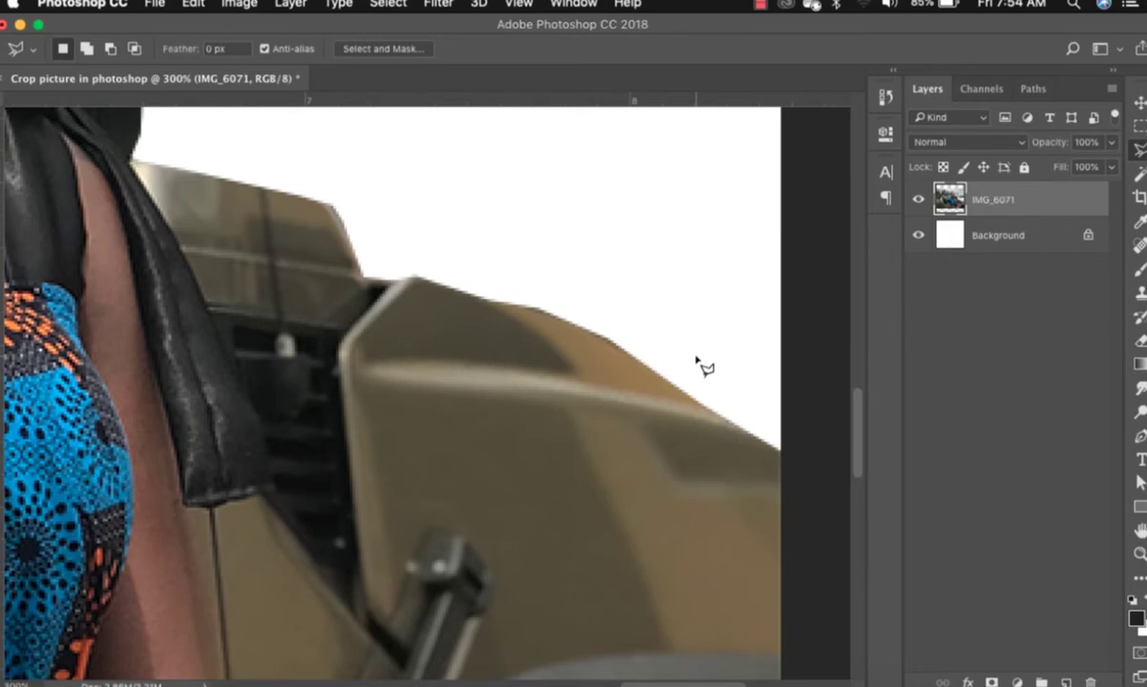
key("super+minus")
key("super+minus")
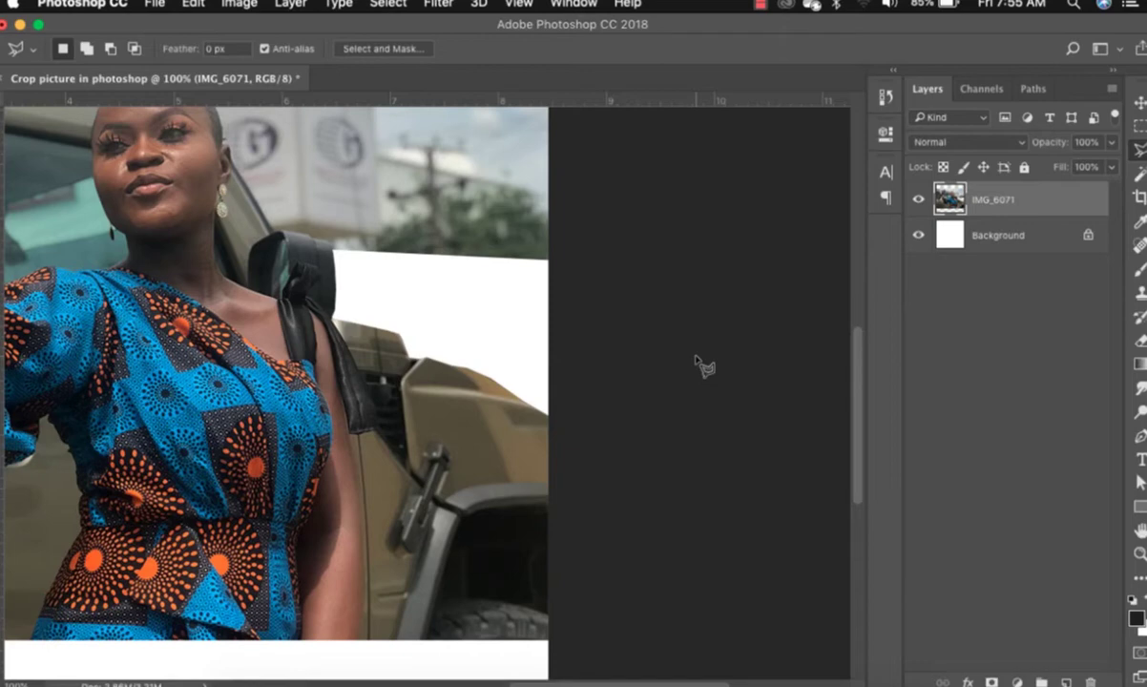
Activate the Pen tool and keep its mode set to Path
left_click(1140, 435)
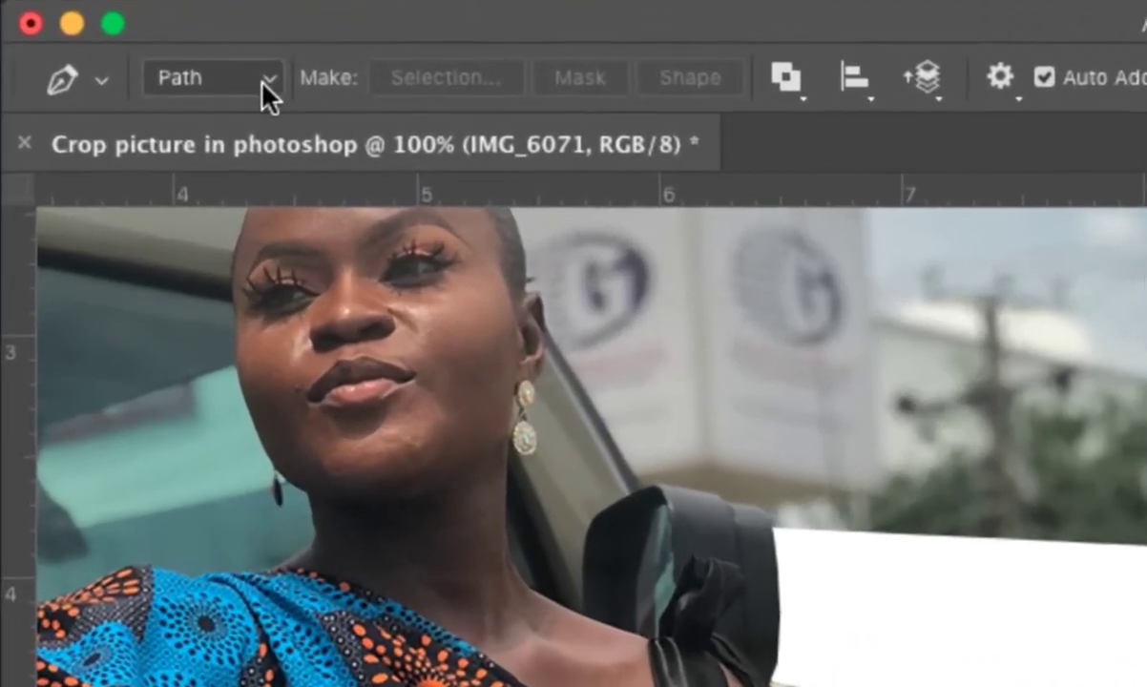
left_click(107, 48)
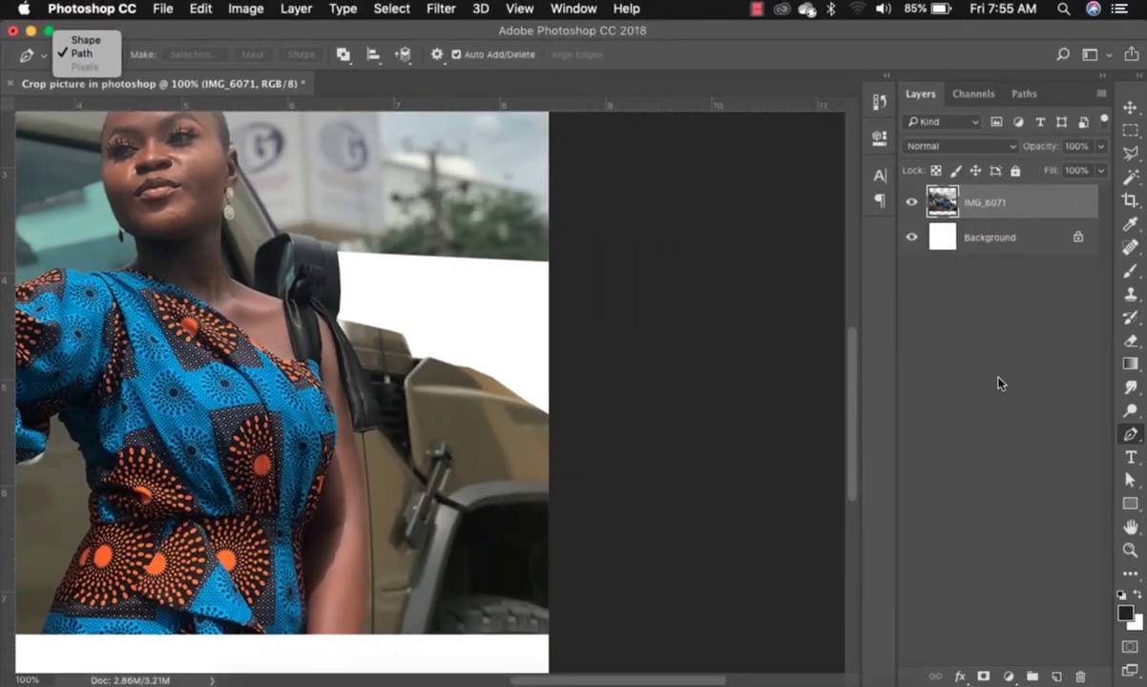
left_click(998, 379)
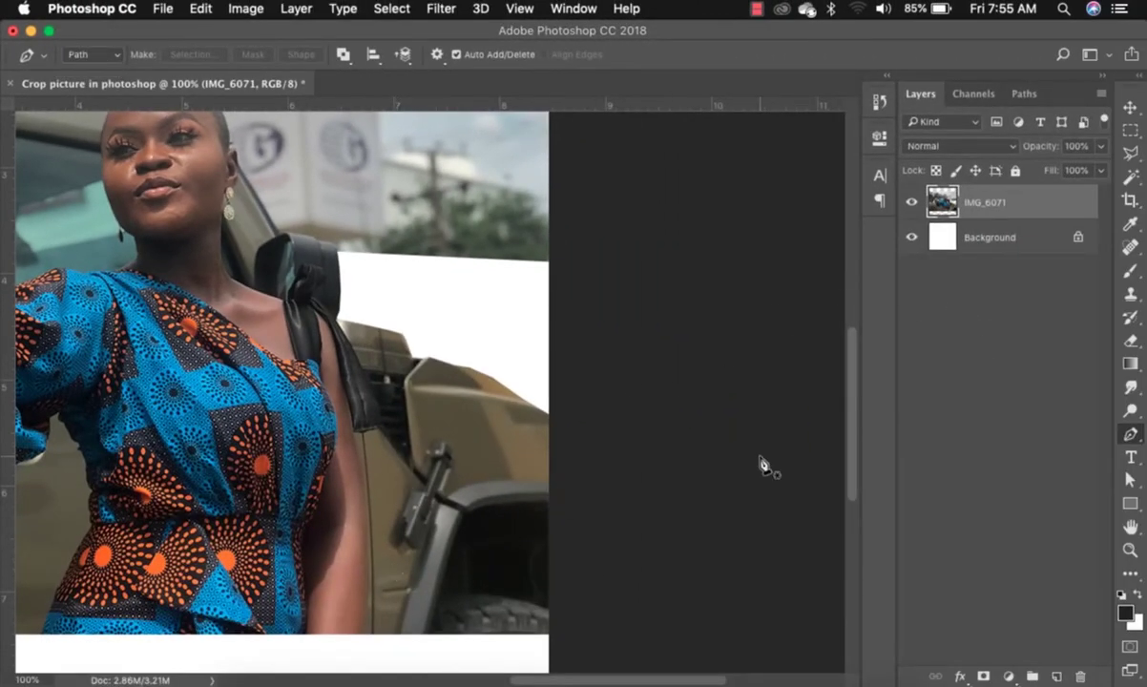
Dock the toolbar on the opposite side of the workspace
key("h")
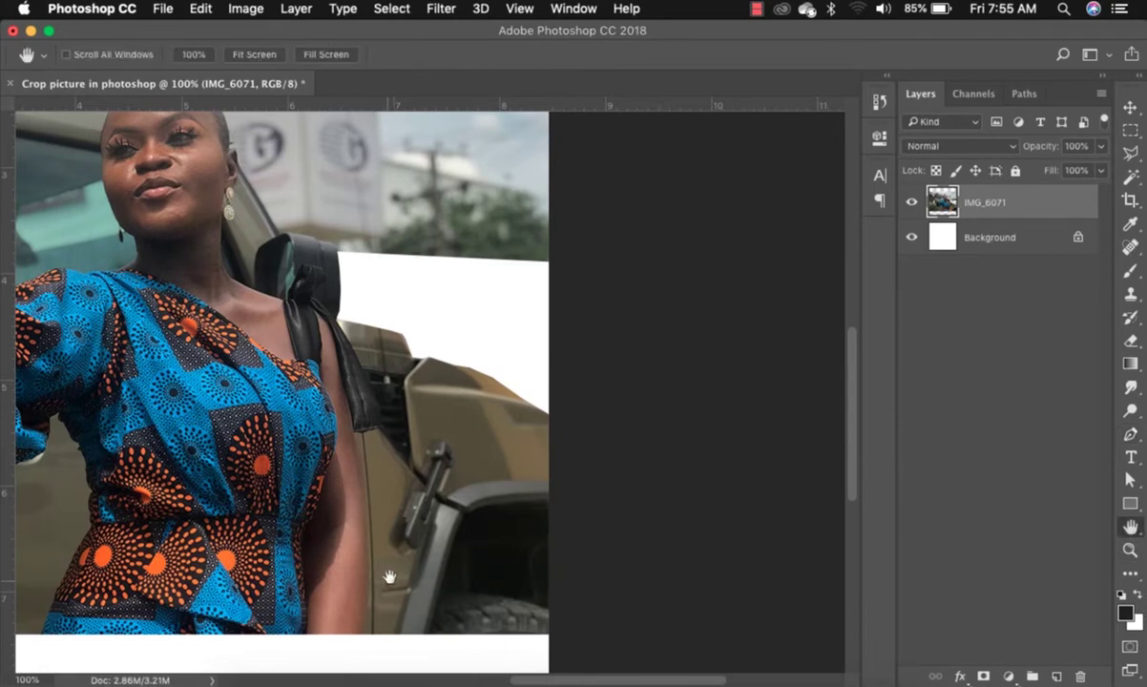
left_click_drag(389, 578, 691, 476)
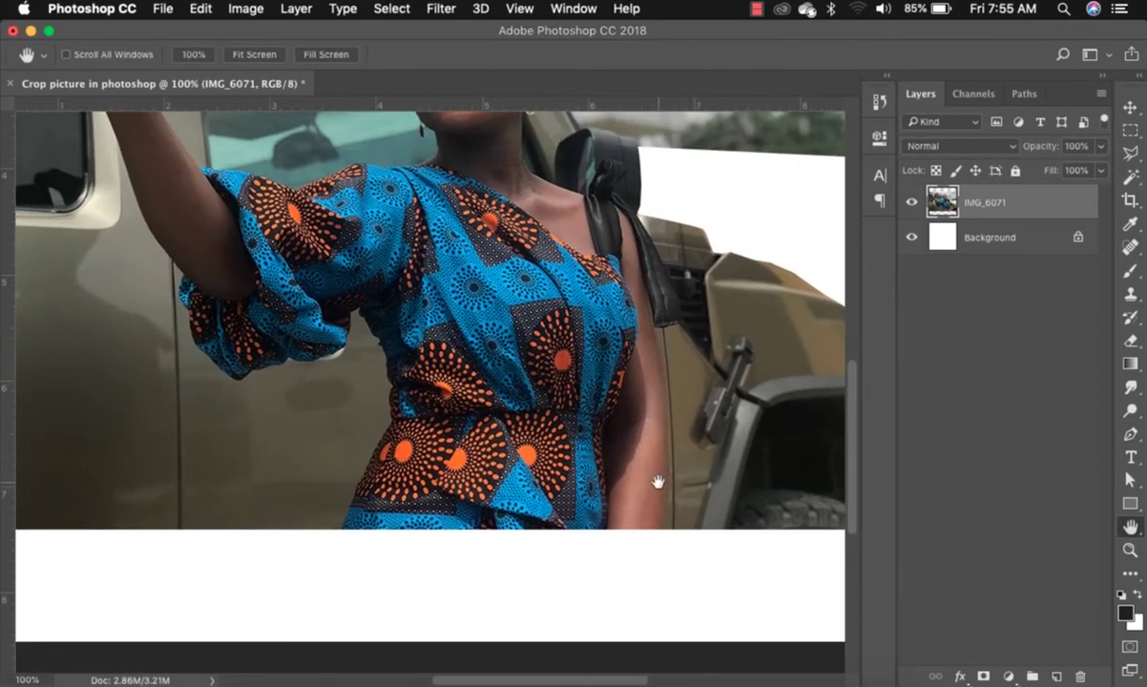
key("z")
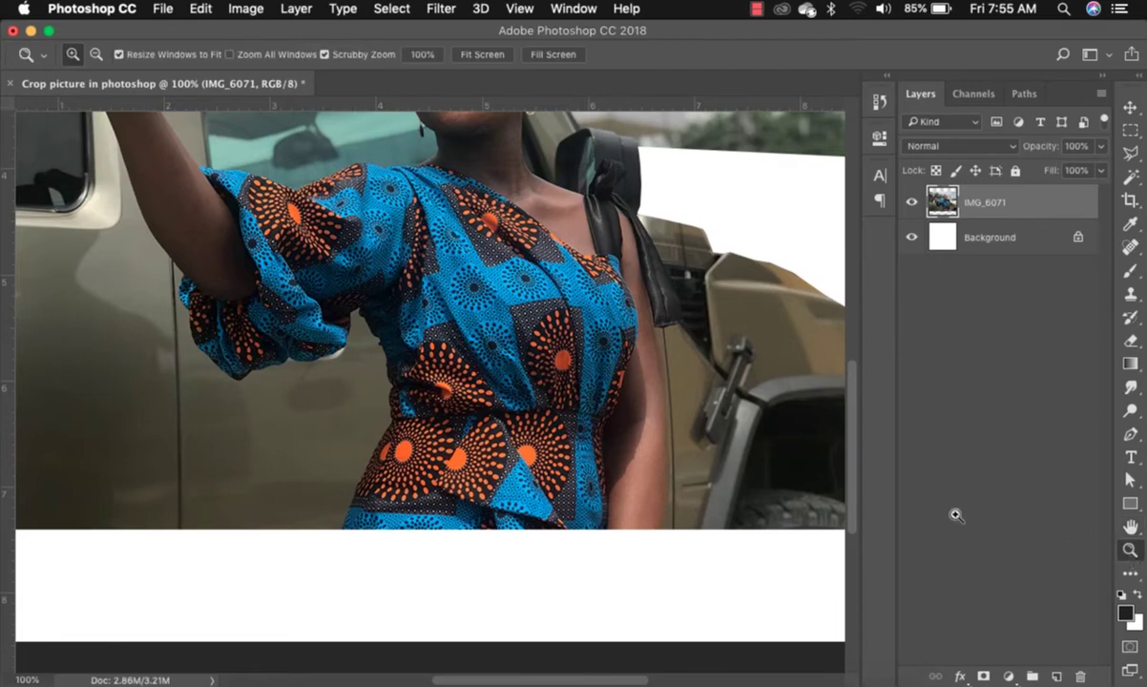
left_click(669, 519)
left_click(669, 519)
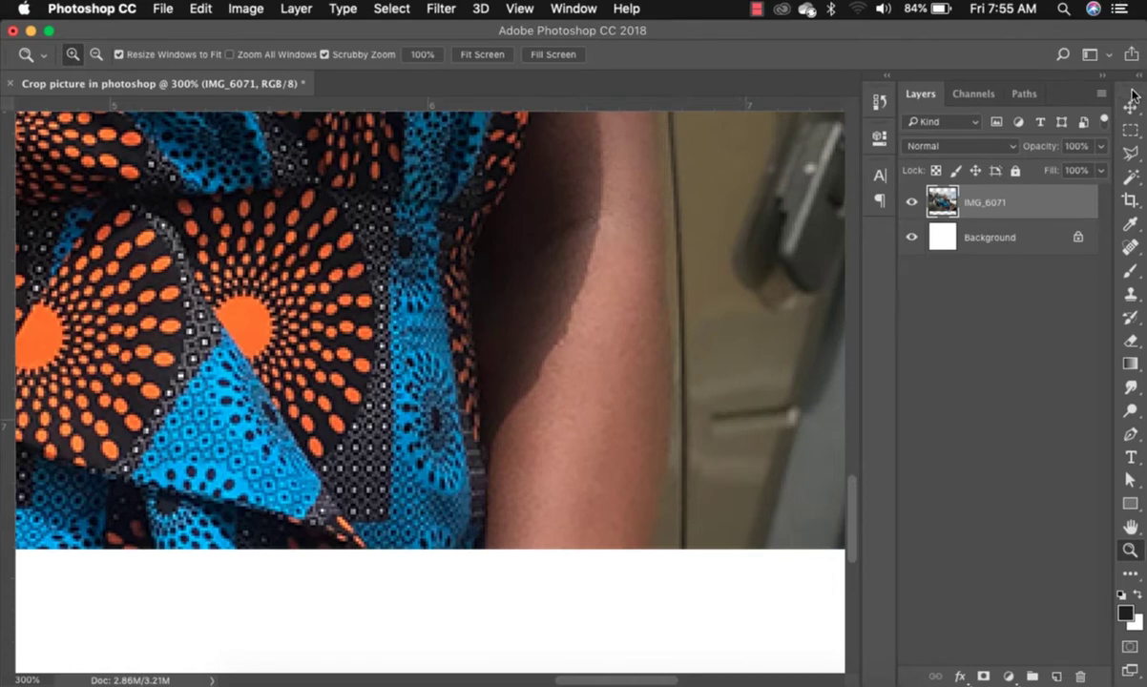
left_click_drag(1132, 95, 5, 124)
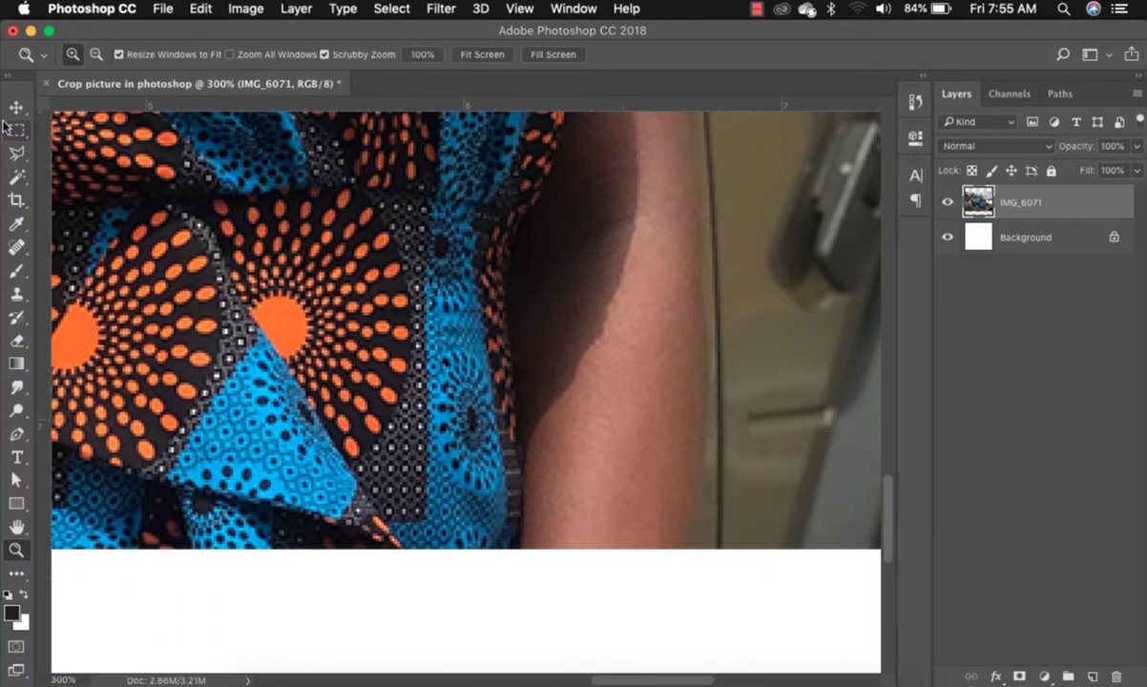
Start a Pen path below the photo at the lowered arm and trace up the arm's outer edge with curved anchor points
left_click(17, 435)
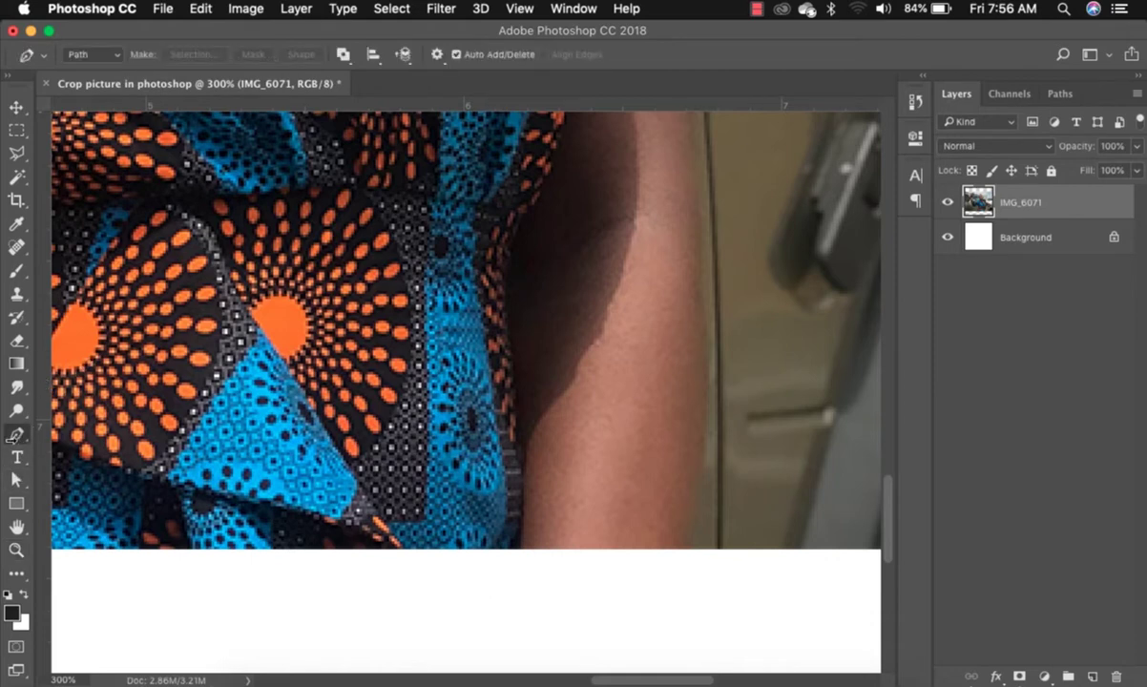
left_click(682, 555)
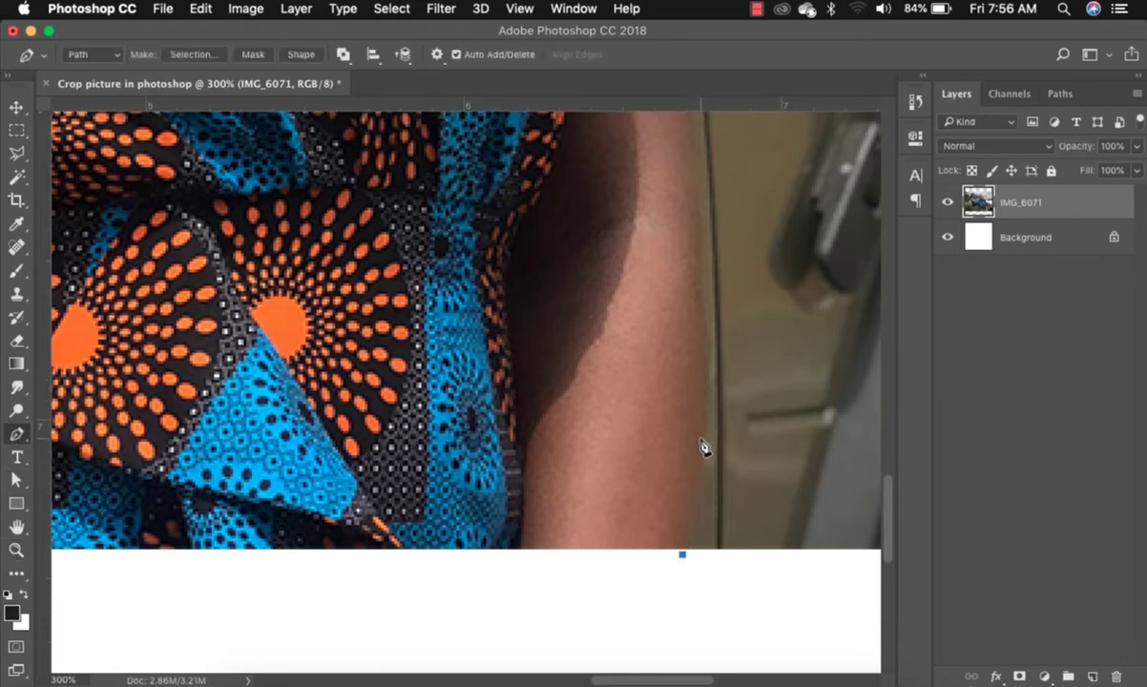
left_click_drag(701, 442, 705, 392)
left_click_drag(704, 350, 701, 310)
left_click_drag(697, 252, 691, 134)
Try to extend the path up the arm's outer edge to the lower corner of the hanging black strap
left_click_drag(888, 513, 892, 452)
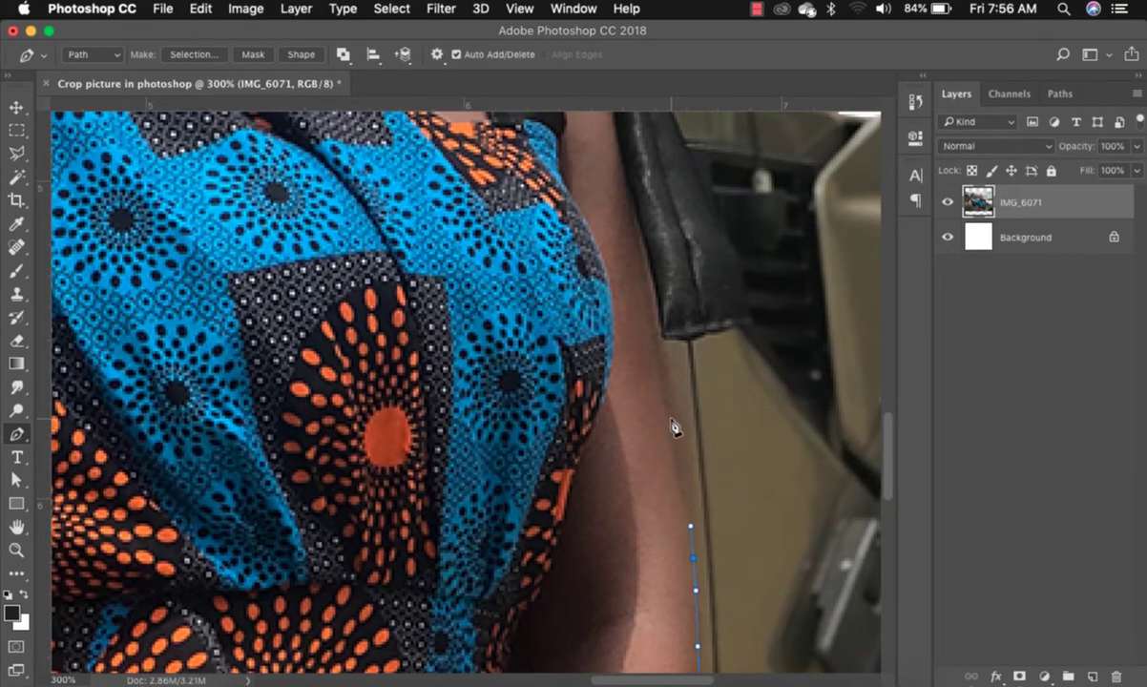
left_click_drag(677, 409, 668, 361)
left_click(664, 340)
Undo the last two anchor points placed near the hanging black strap
left_click(200, 11)
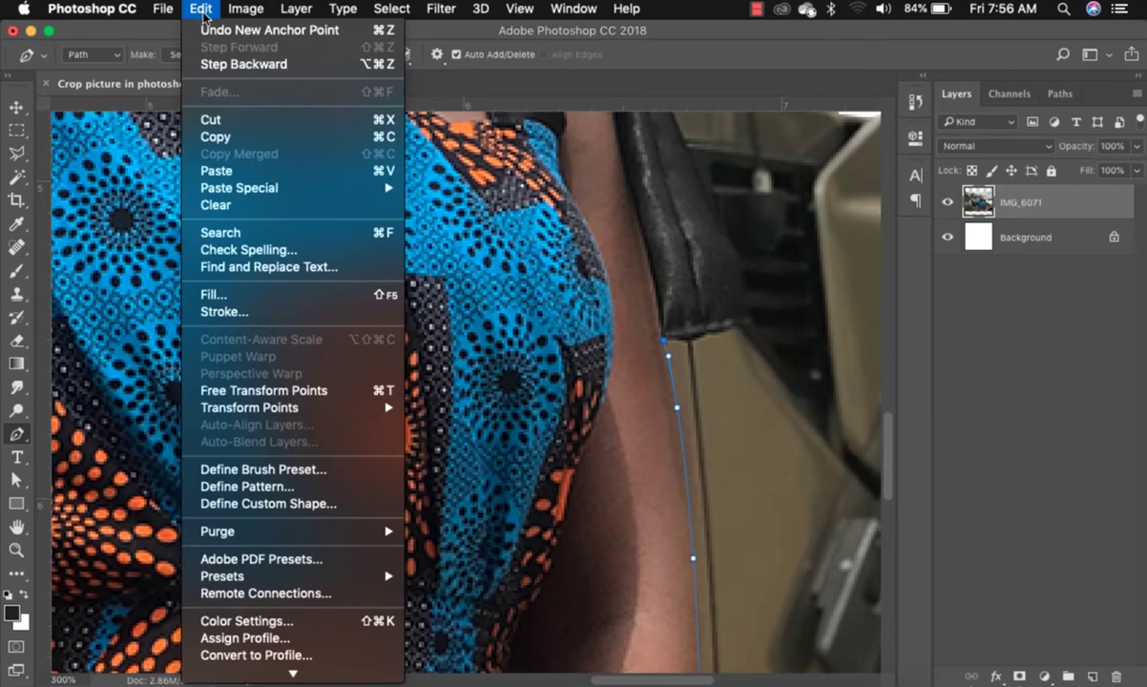
mouse_move(255, 192)
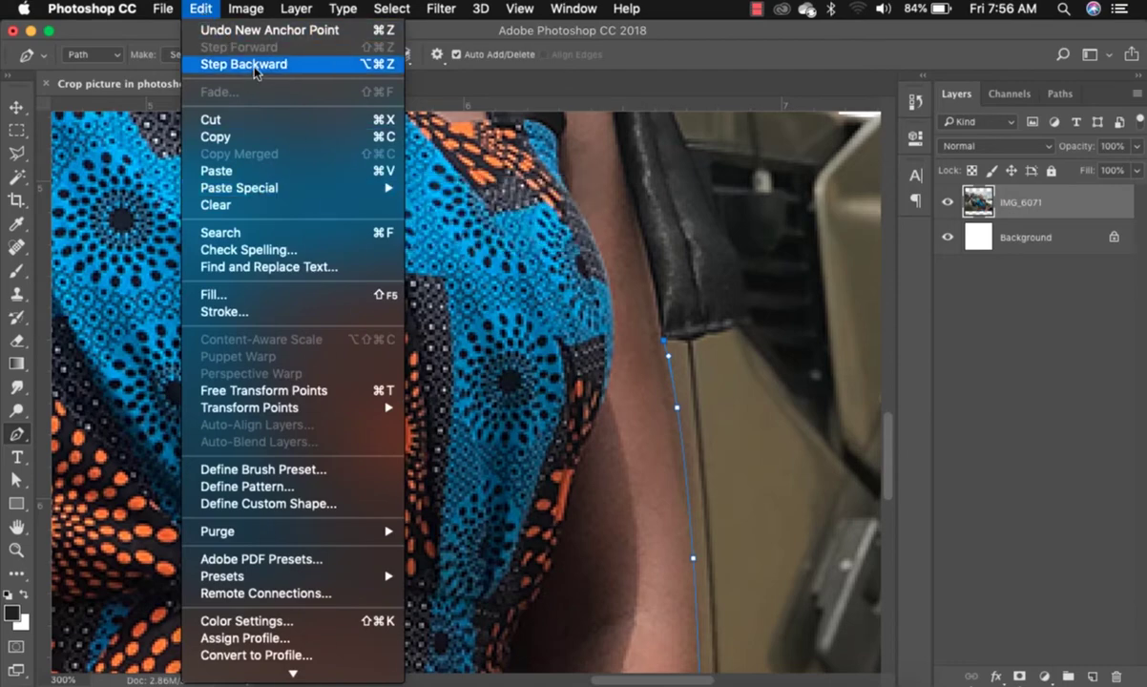
left_click(255, 67)
left_click(189, 11)
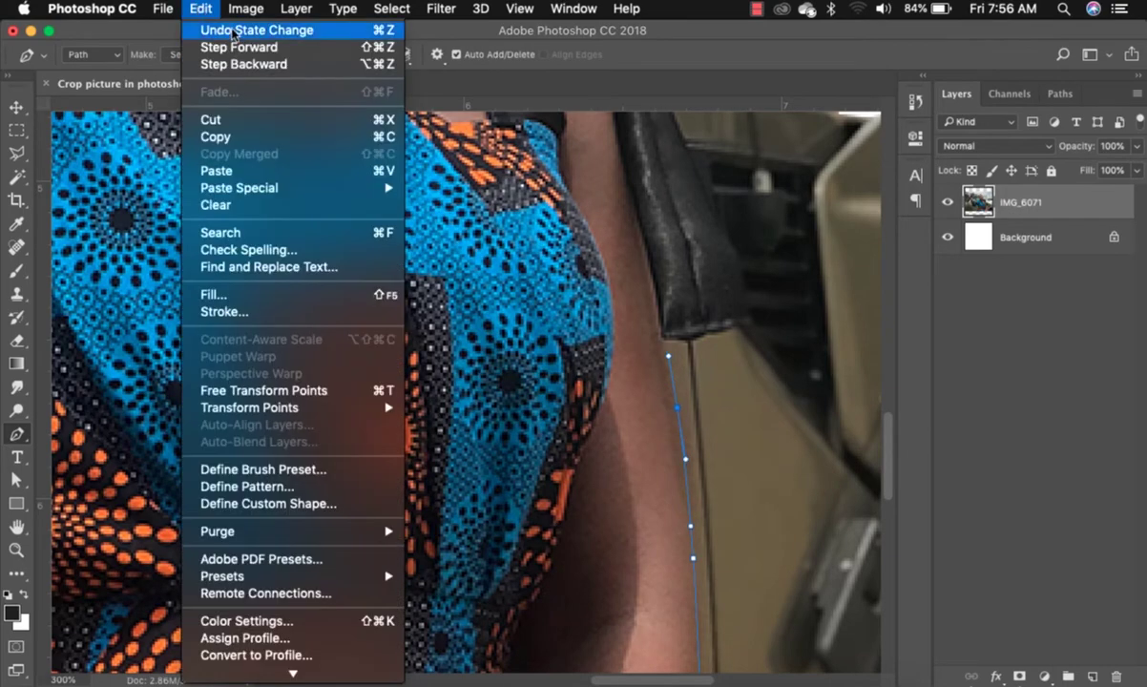
left_click(254, 64)
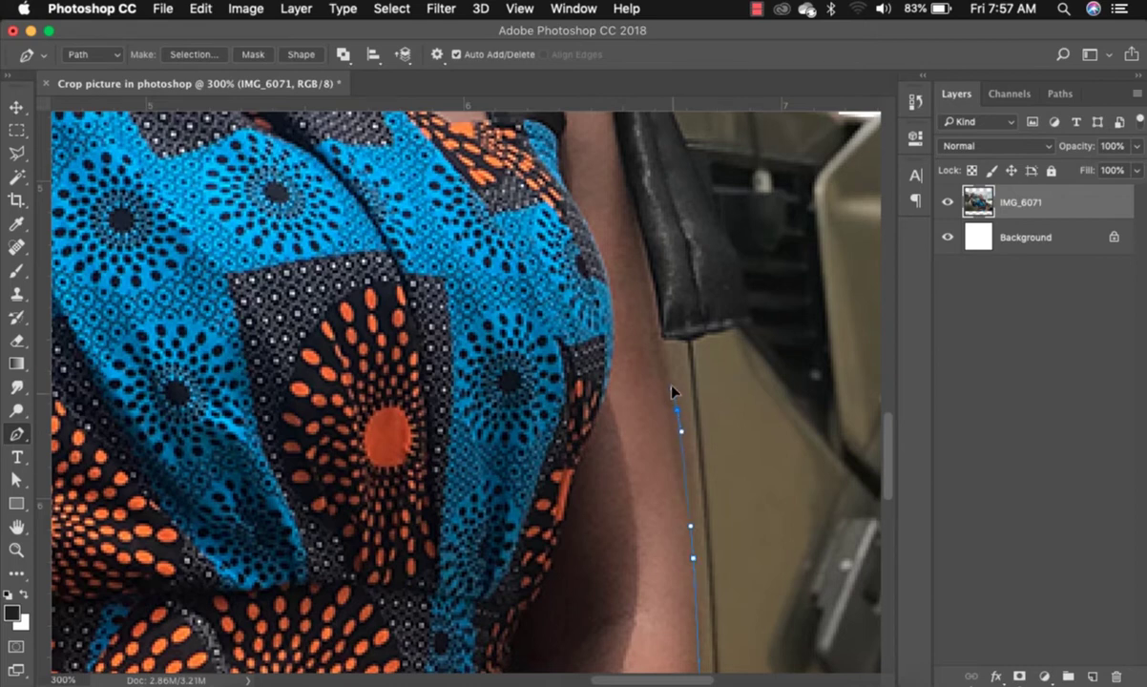
Continue the path from the arm around the lower end of the hanging black strap and up its outer edge
left_click_drag(676, 410, 742, 296)
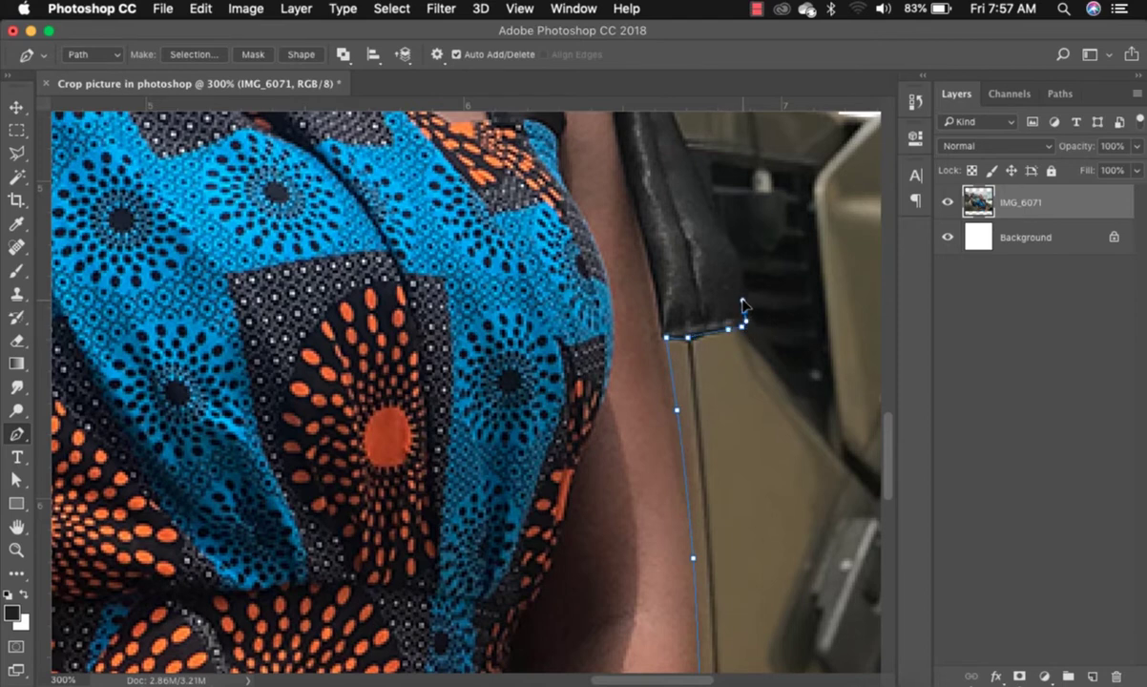
left_click_drag(731, 253, 718, 230)
left_click(683, 146)
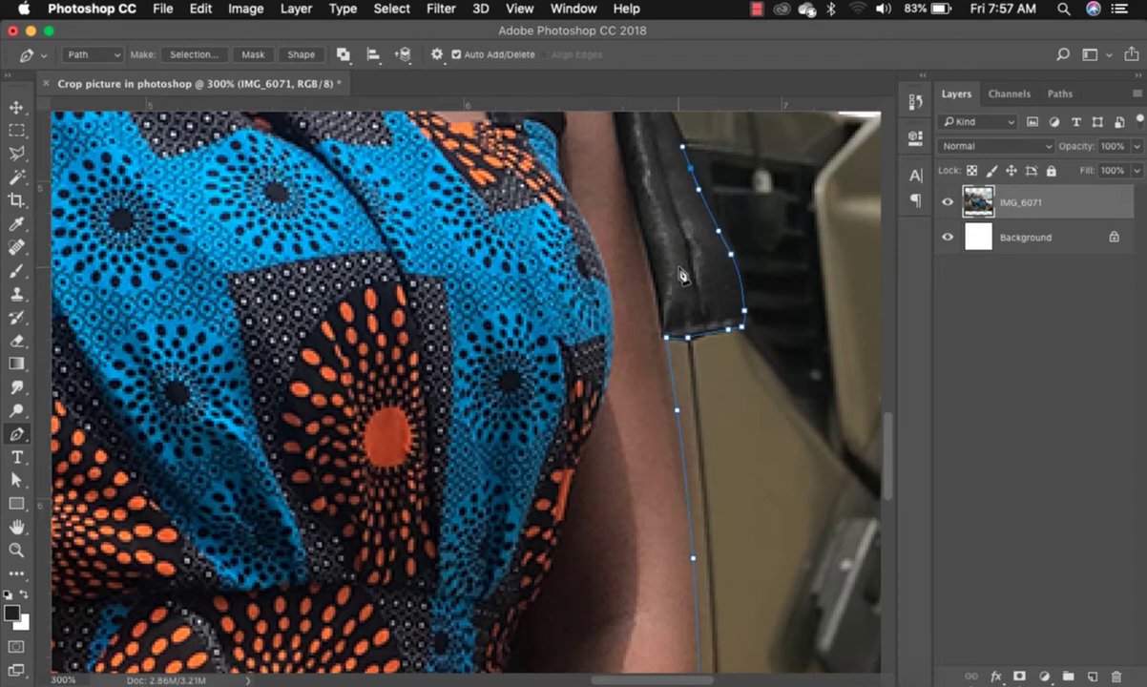
Trace the rest of the black strap's outer edge up to the base of the shoulder knot
key("space")
left_click_drag(678, 243, 762, 438)
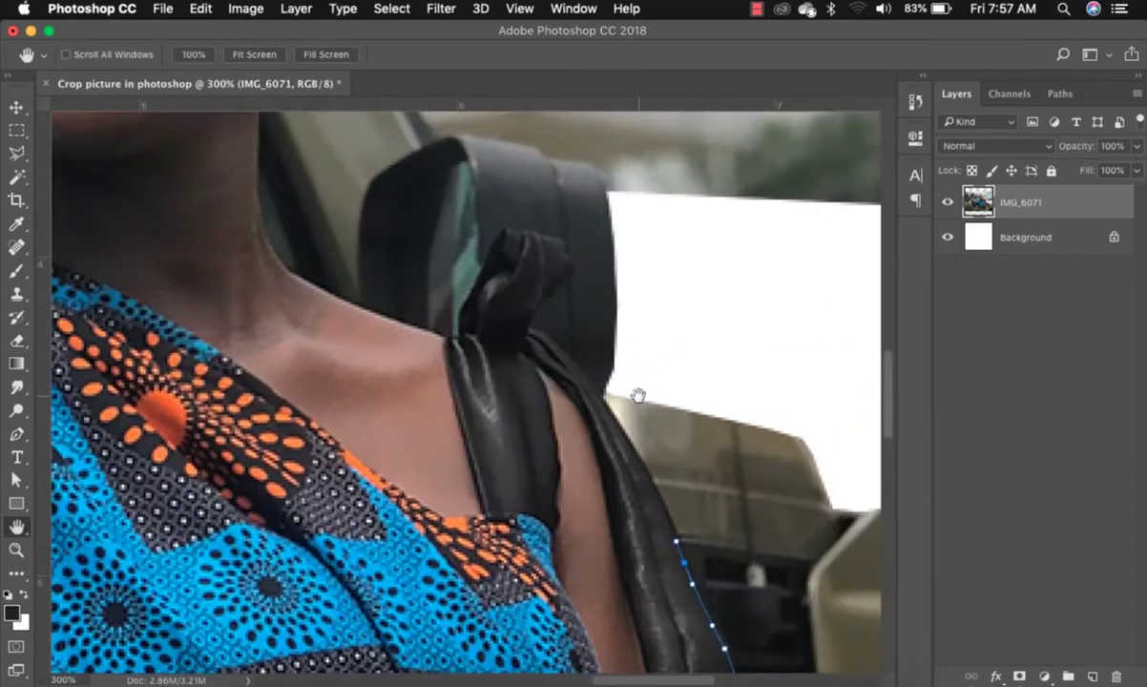
left_click_drag(637, 395, 688, 372)
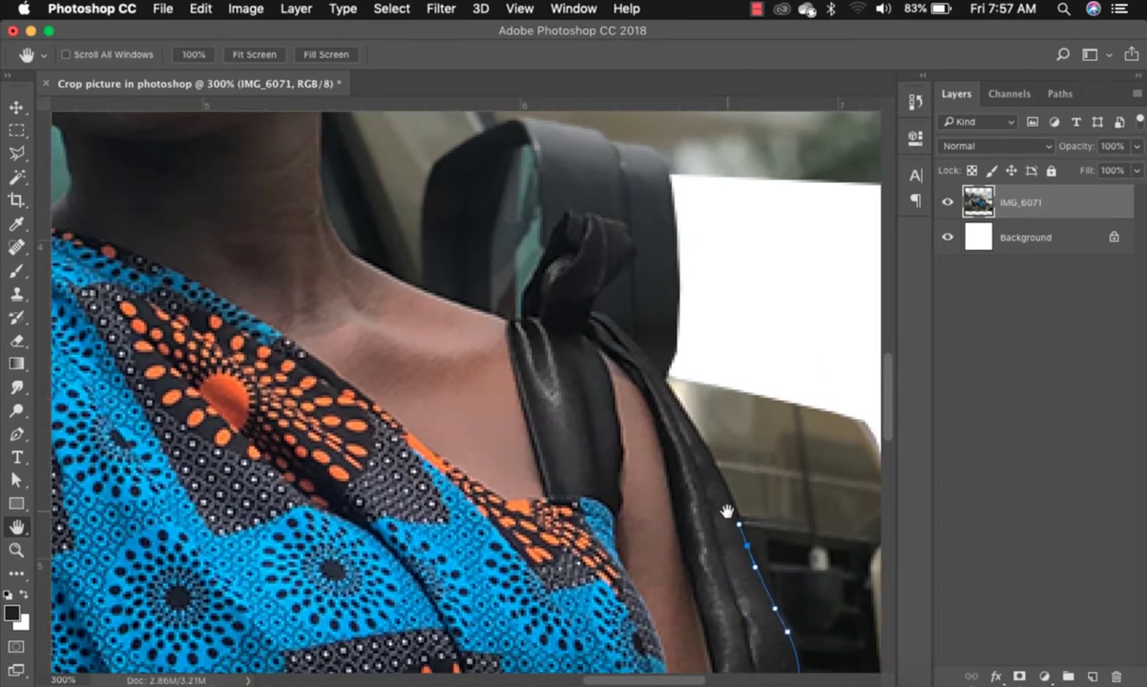
key("p")
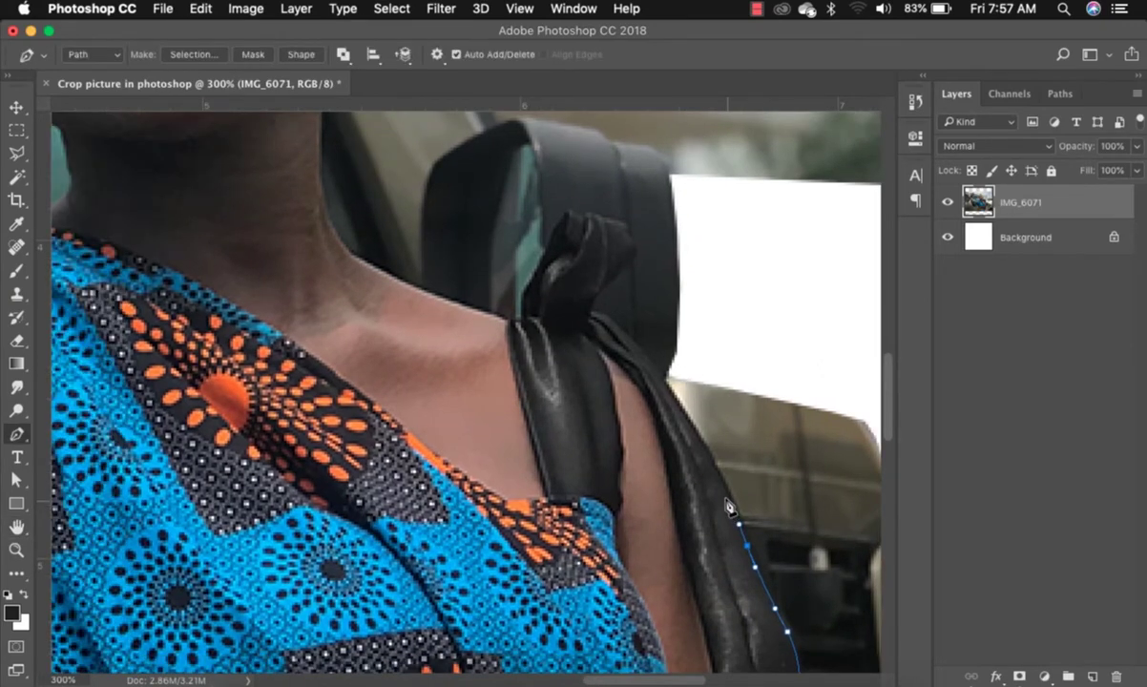
left_click(699, 437)
left_click(670, 397)
left_click(639, 352)
left_click(615, 329)
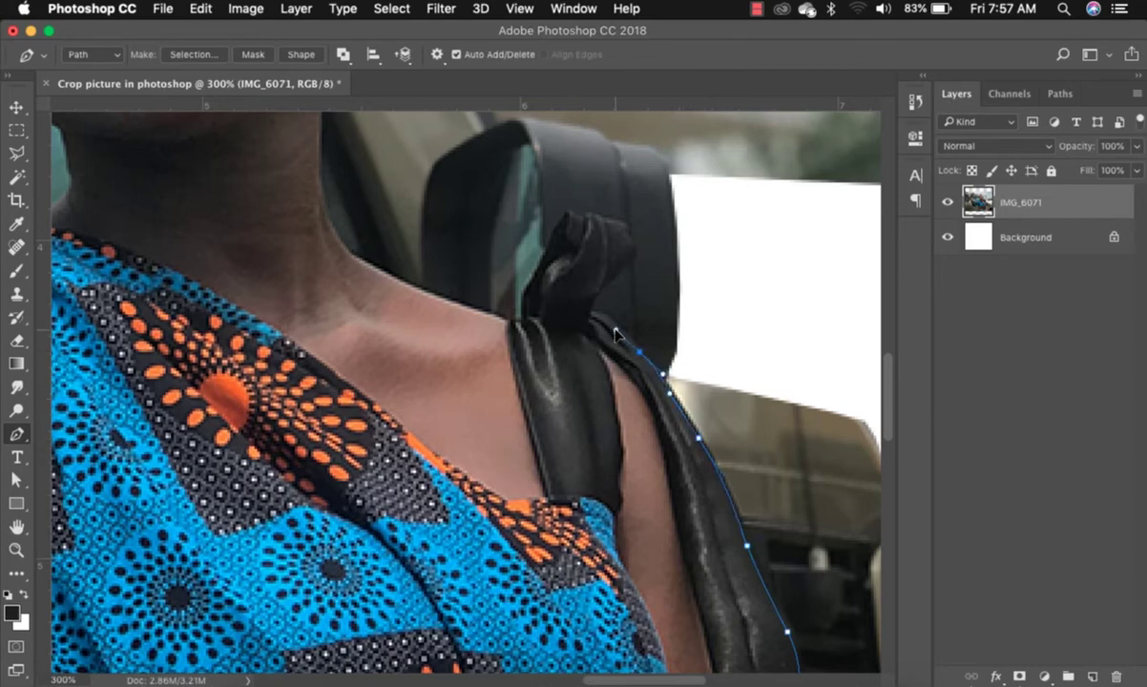
left_click(606, 317)
left_click(591, 314)
Trace the shoulder knot's outline up the side facing the vehicle's hood and across its upper edge
left_click(598, 292)
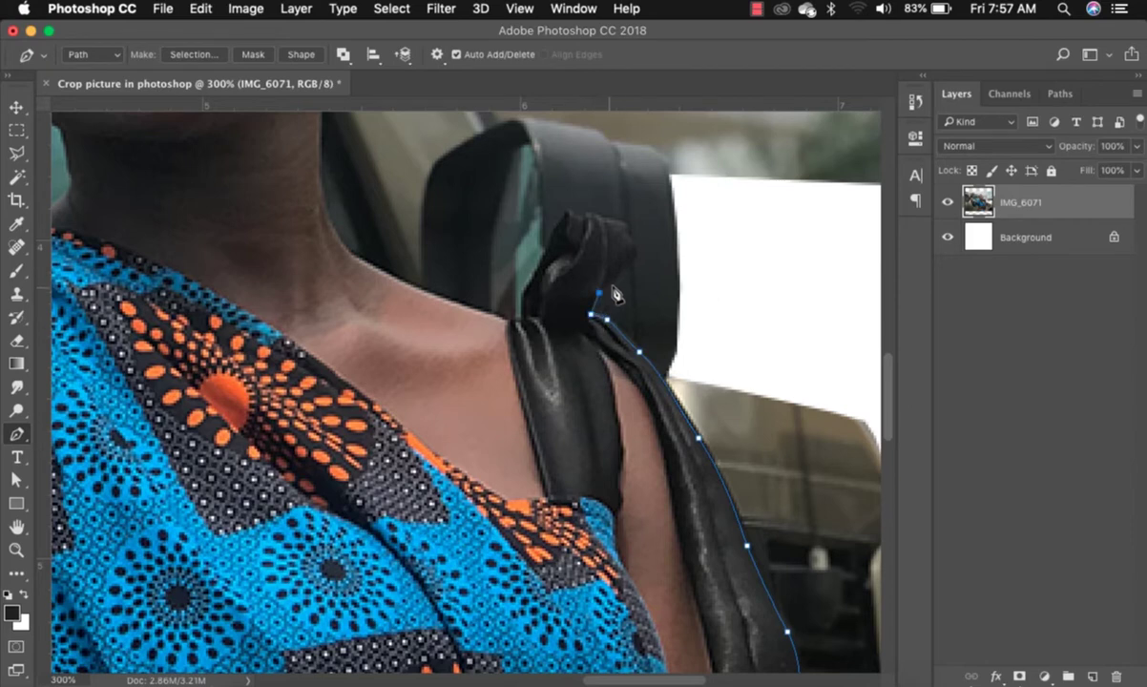
left_click(623, 268)
left_click(633, 255)
left_click(629, 236)
left_click(629, 226)
left_click(617, 220)
left_click(598, 219)
left_click(572, 205)
left_click(563, 213)
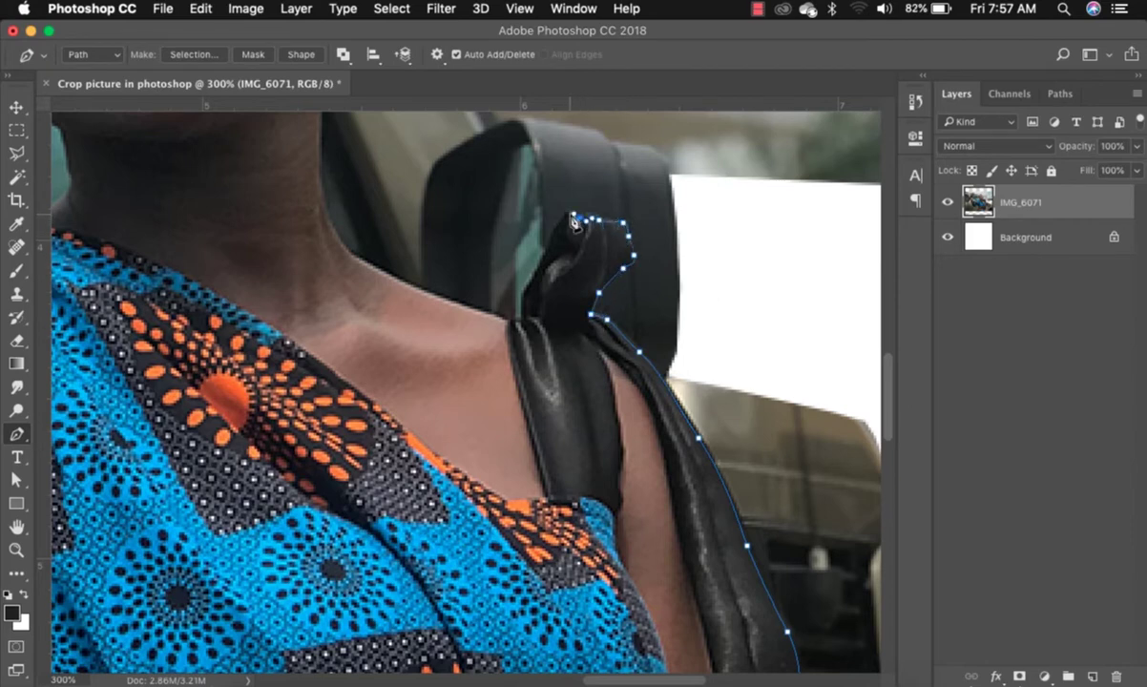
Trace the shoulder knot's neck-facing side down to where it meets the bare shoulder
left_click(555, 225)
left_click(543, 258)
left_click(533, 275)
left_click(522, 292)
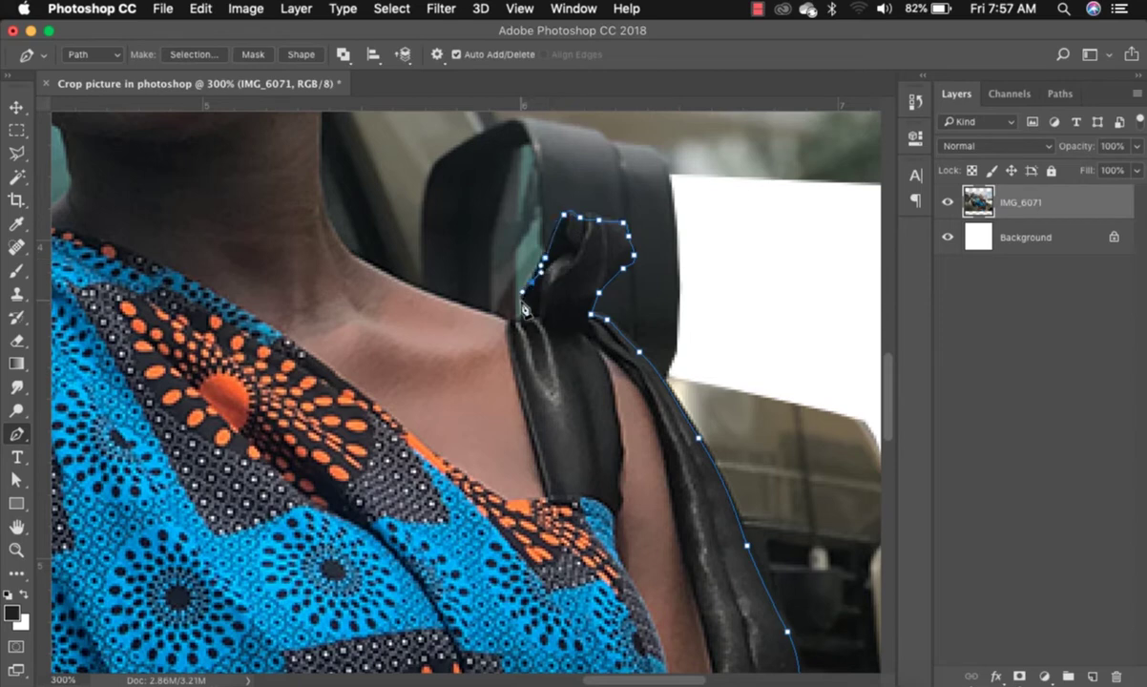
left_click(520, 307)
left_click(521, 322)
left_click(513, 321)
Extend the path along the bare shoulder's upper edge to the base of the neck
left_click(497, 318)
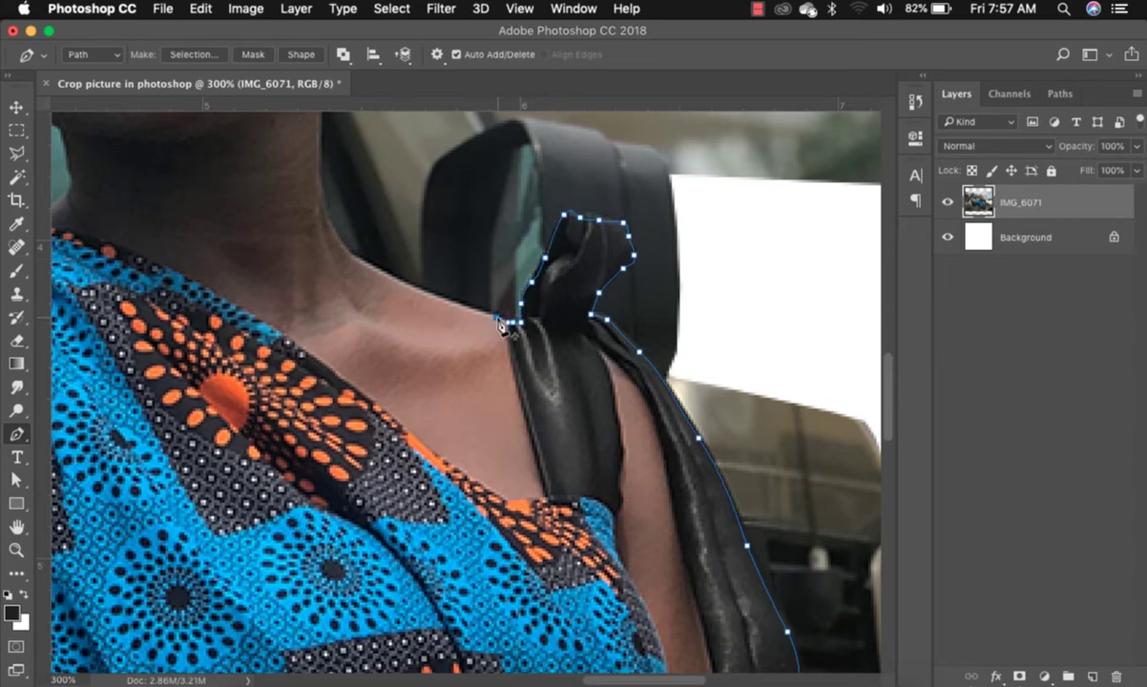
left_click(440, 302)
left_click(413, 288)
left_click(357, 260)
left_click(345, 249)
Trace the side of the neck up to the jeweled earring, undoing the misplaced last anchor point and placing it again
key("space")
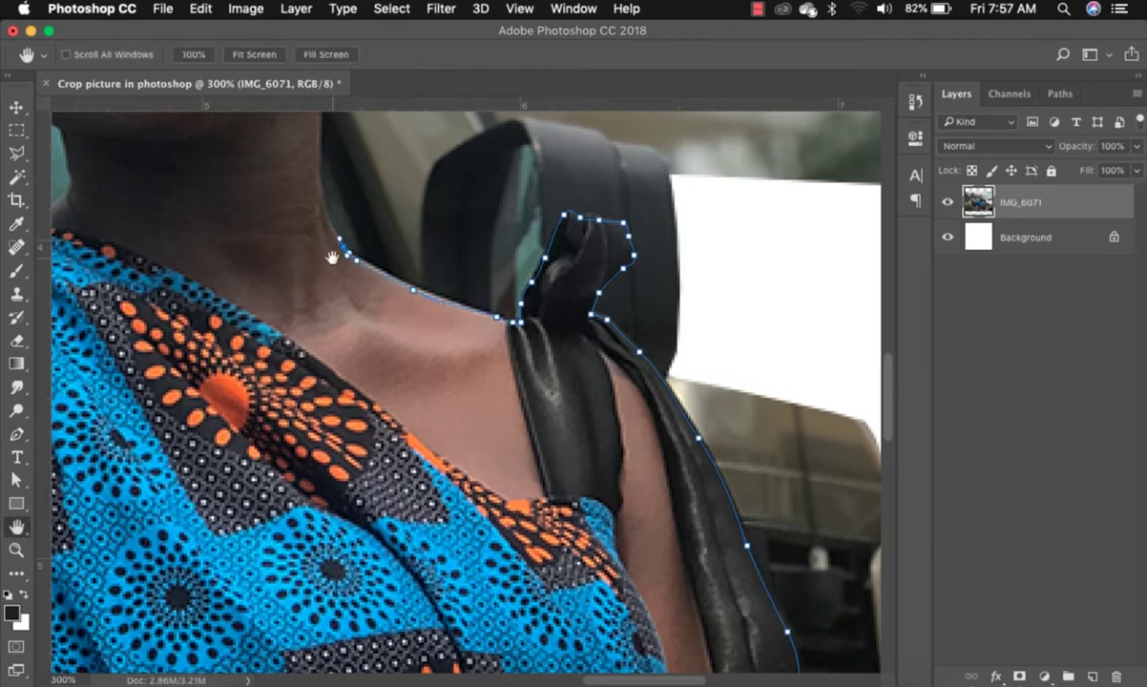
left_click_drag(360, 305, 564, 501)
left_click_drag(513, 346, 541, 461)
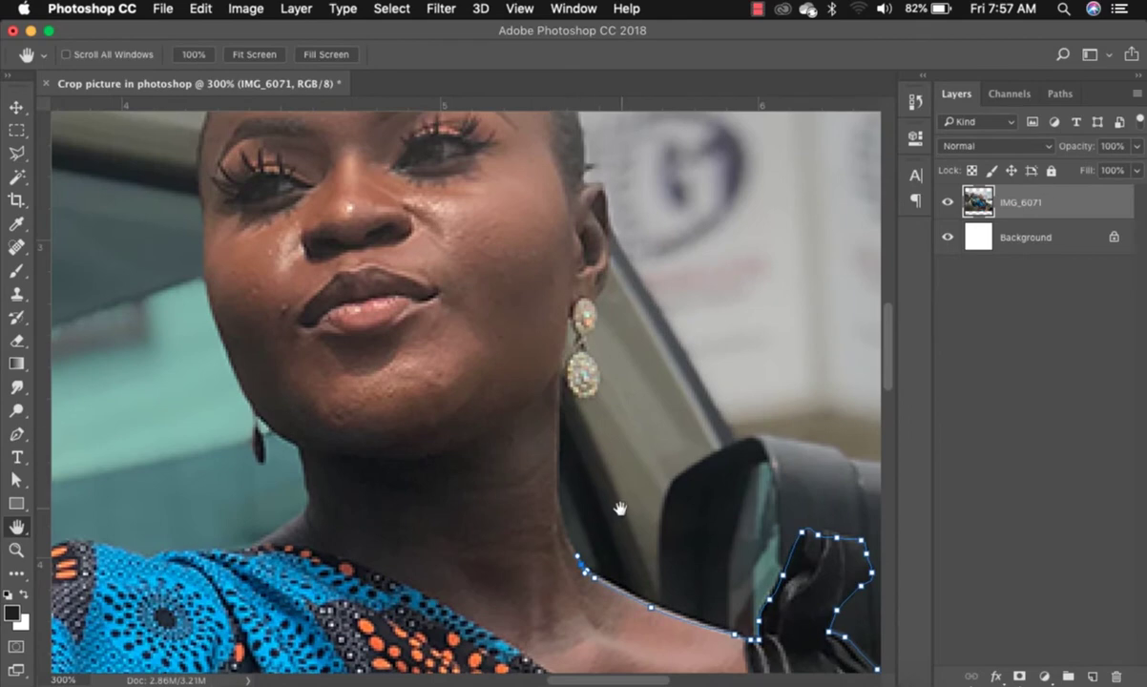
key("p")
left_click(561, 518)
left_click(559, 508)
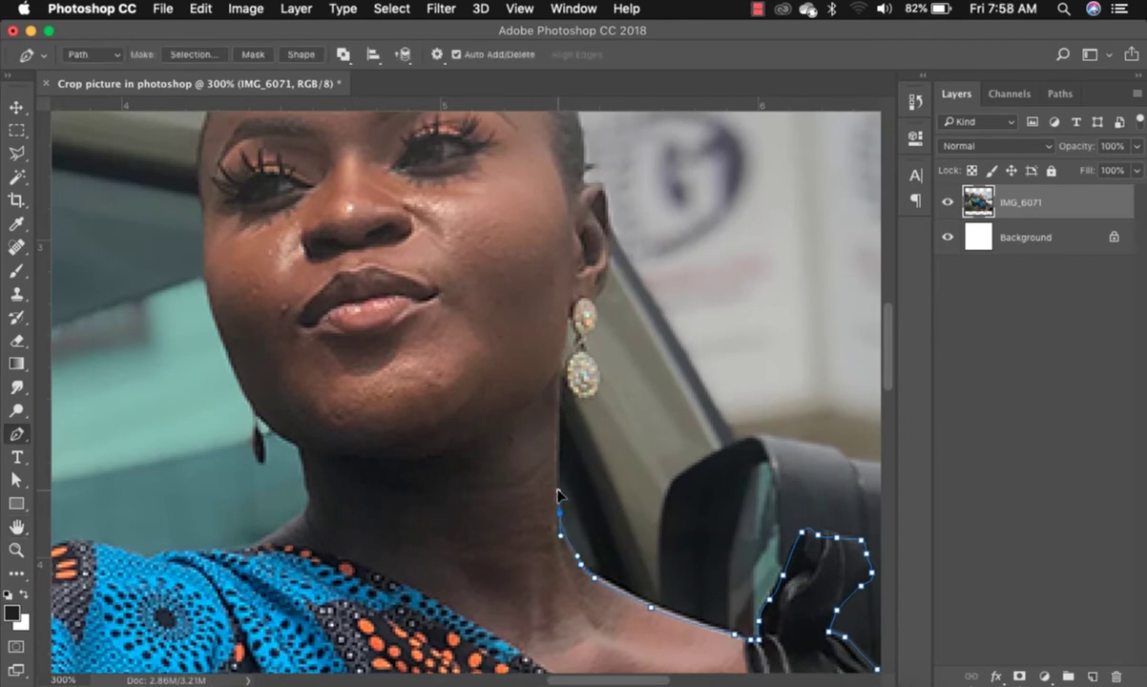
left_click(559, 476)
left_click(559, 440)
left_click(559, 405)
left_click(562, 378)
key("super+z")
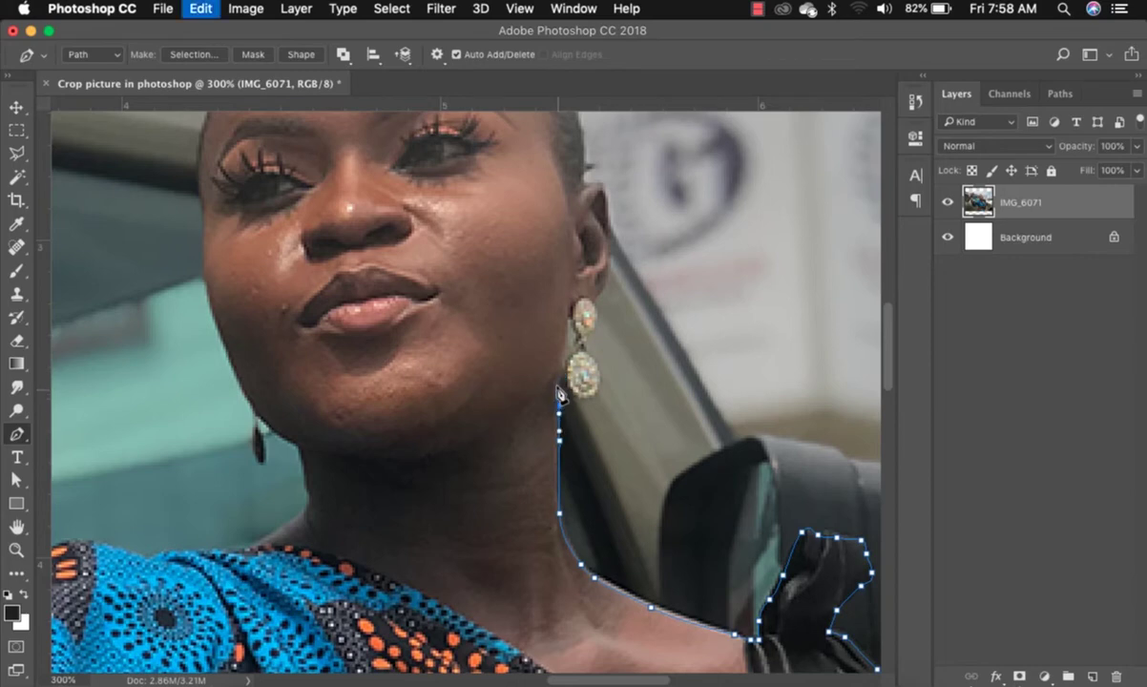
left_click(558, 384)
Outline the jeweled earring and the ear above it with closely spaced anchor points
left_click(569, 321)
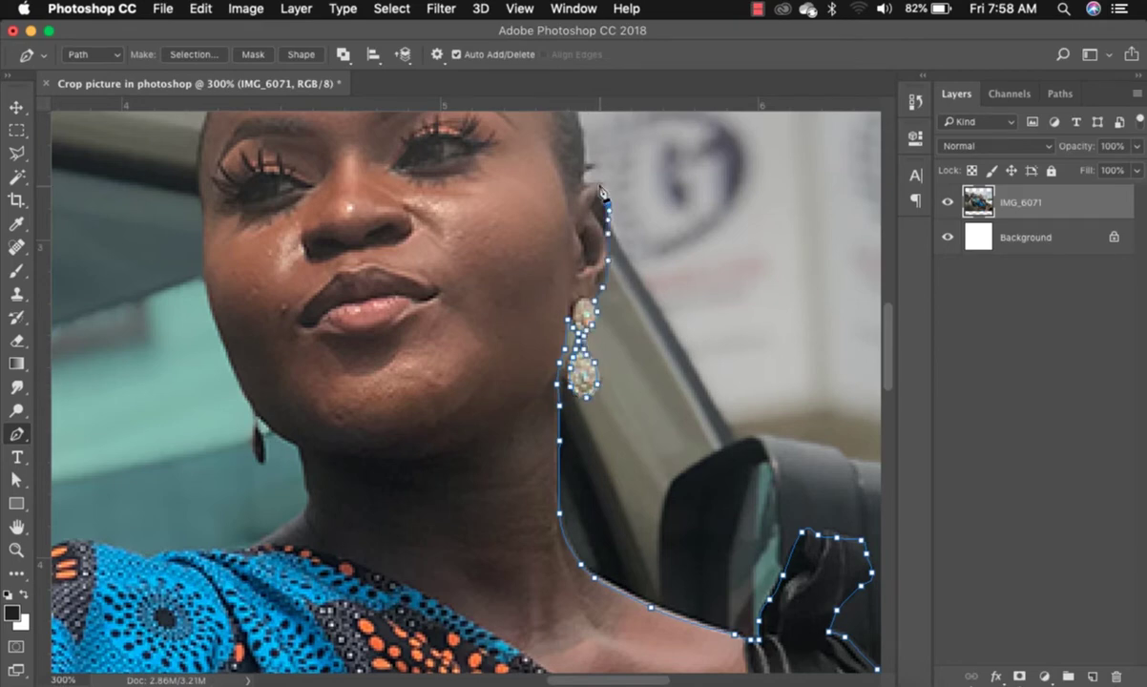
left_click(603, 185)
left_click(592, 183)
left_click(584, 183)
Continue the path from the ear up the side of the head toward the hair bun
key("space")
left_click_drag(567, 218, 761, 483)
left_click(771, 391)
left_click(749, 335)
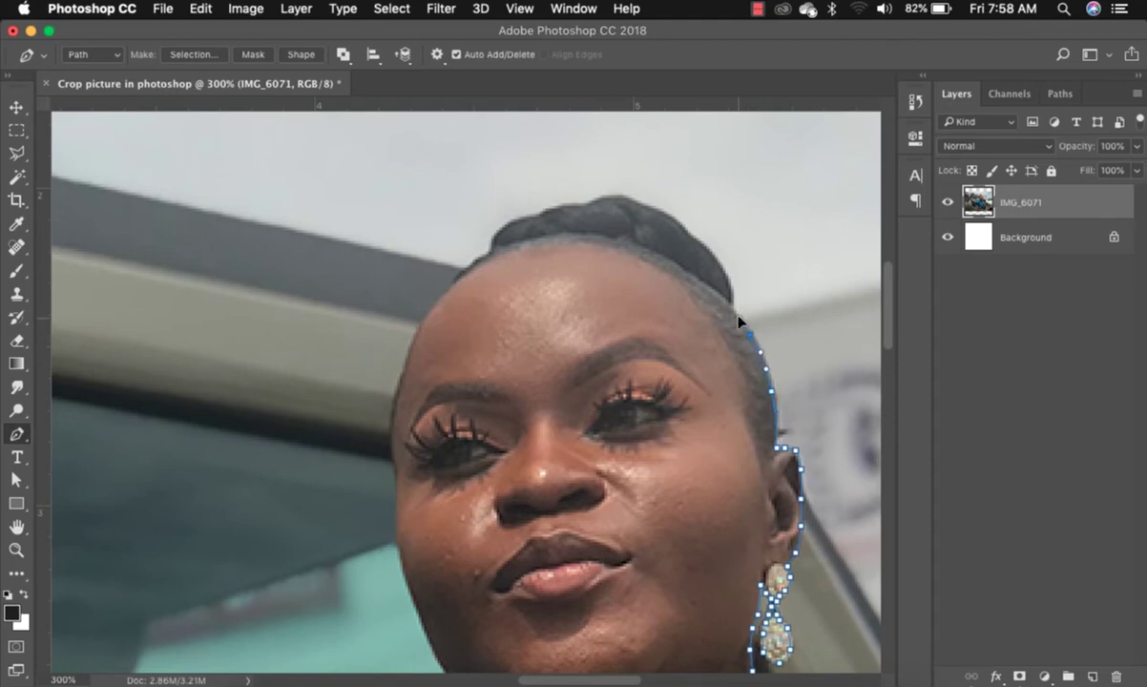
Trace the path over the braided hair bun from the ear side to its opposite end
left_click(729, 293)
left_click(703, 246)
left_click(687, 230)
left_click(663, 214)
left_click(621, 200)
left_click(593, 201)
left_click(554, 211)
left_click(539, 217)
left_click(520, 224)
left_click(509, 228)
left_click(497, 234)
Trace from the hair bun down the forehead's edge and along the cheek on the far side of the face
left_click(485, 249)
left_click(462, 275)
left_click(445, 293)
left_click(420, 329)
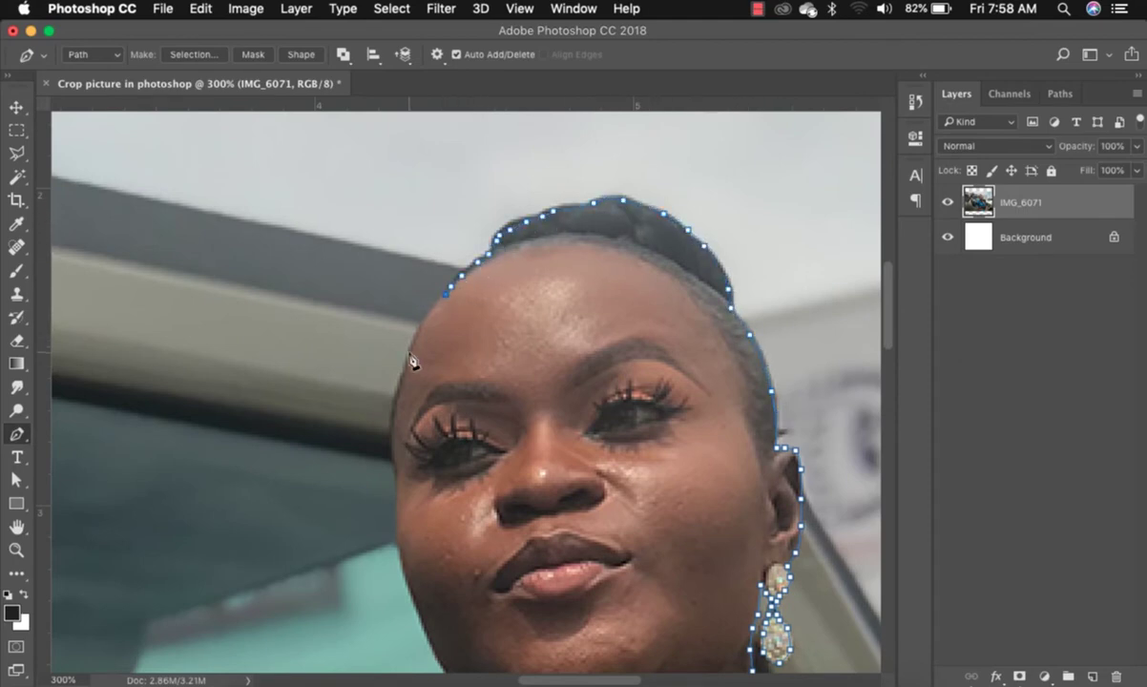
left_click(412, 349)
left_click(393, 461)
left_click(402, 530)
left_click(426, 623)
Continue the path down the jaw and around the dark dangling earring
key("space")
left_click_drag(470, 618, 505, 204)
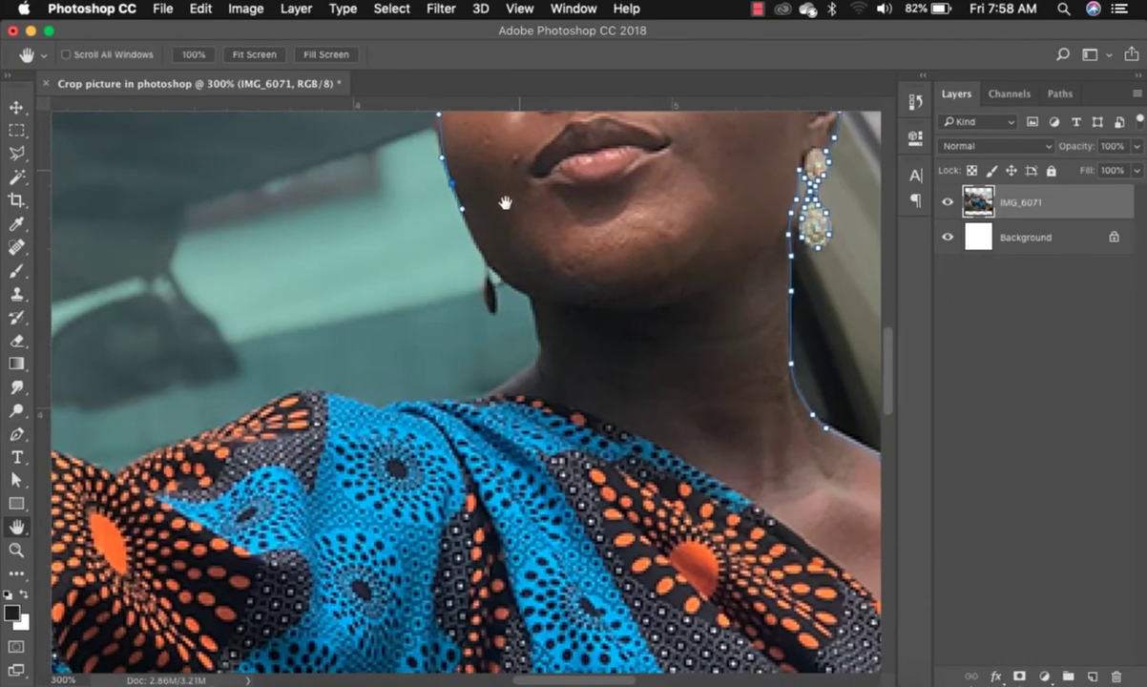
left_click(484, 258)
left_click(489, 267)
left_click(487, 288)
left_click_drag(487, 309, 489, 316)
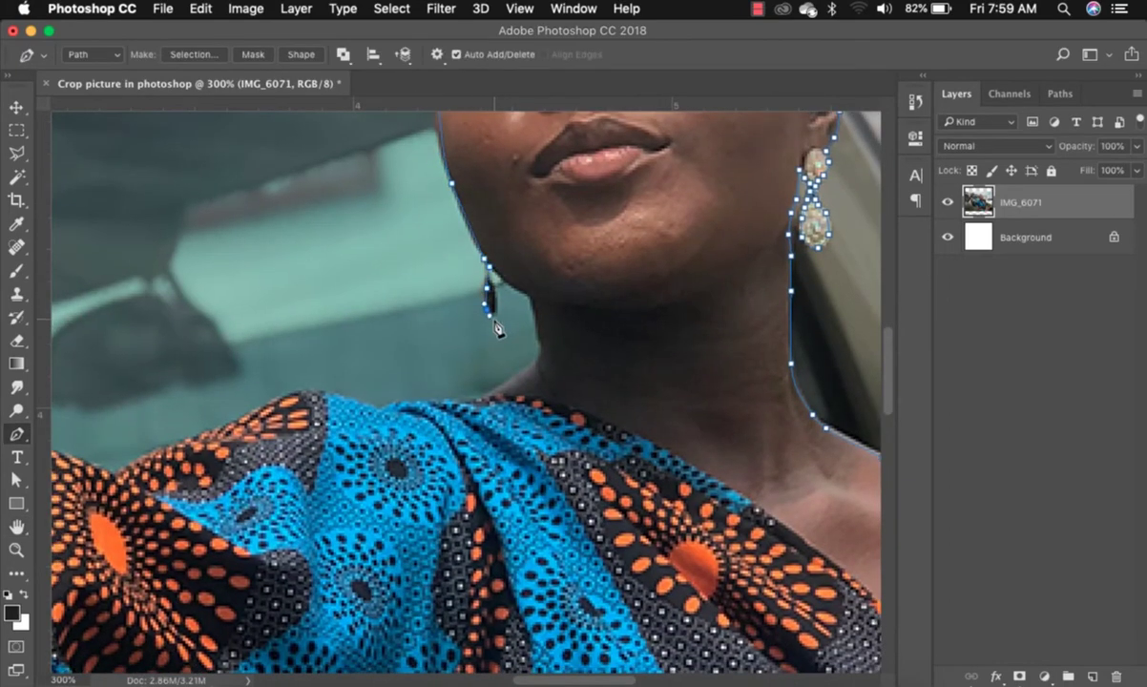
left_click(497, 312)
left_click(494, 276)
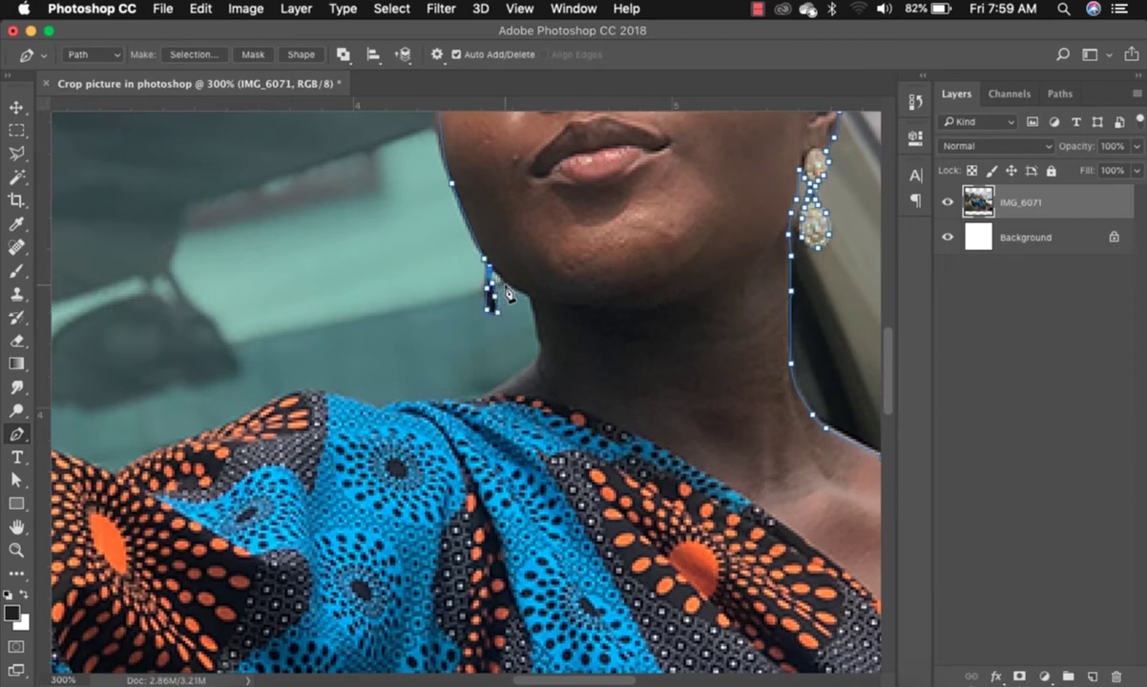
Remove the last anchor points on the dark dangling earring and retrace the path around it
key("super+alt+z")
key("super+alt+z")
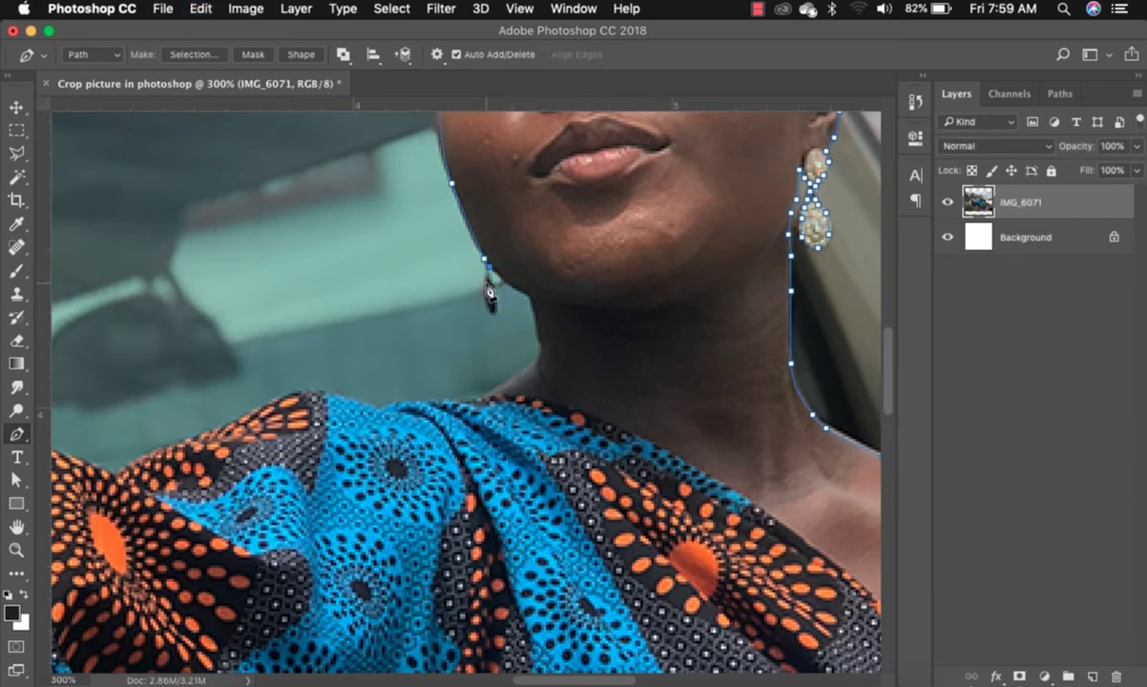
left_click(485, 288)
left_click(492, 315)
left_click(496, 282)
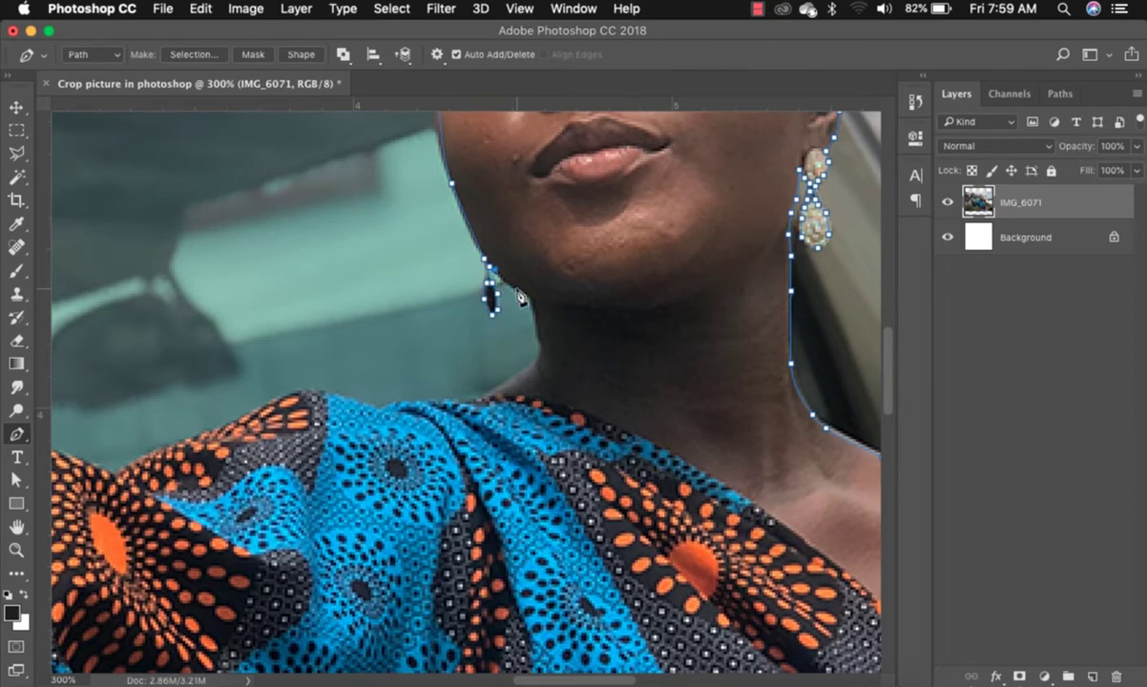
Continue the path from the earring along the jaw and down the neck to the dress's shoulder edge
left_click(515, 287)
left_click(531, 303)
left_click(542, 352)
left_click(525, 377)
left_click(497, 396)
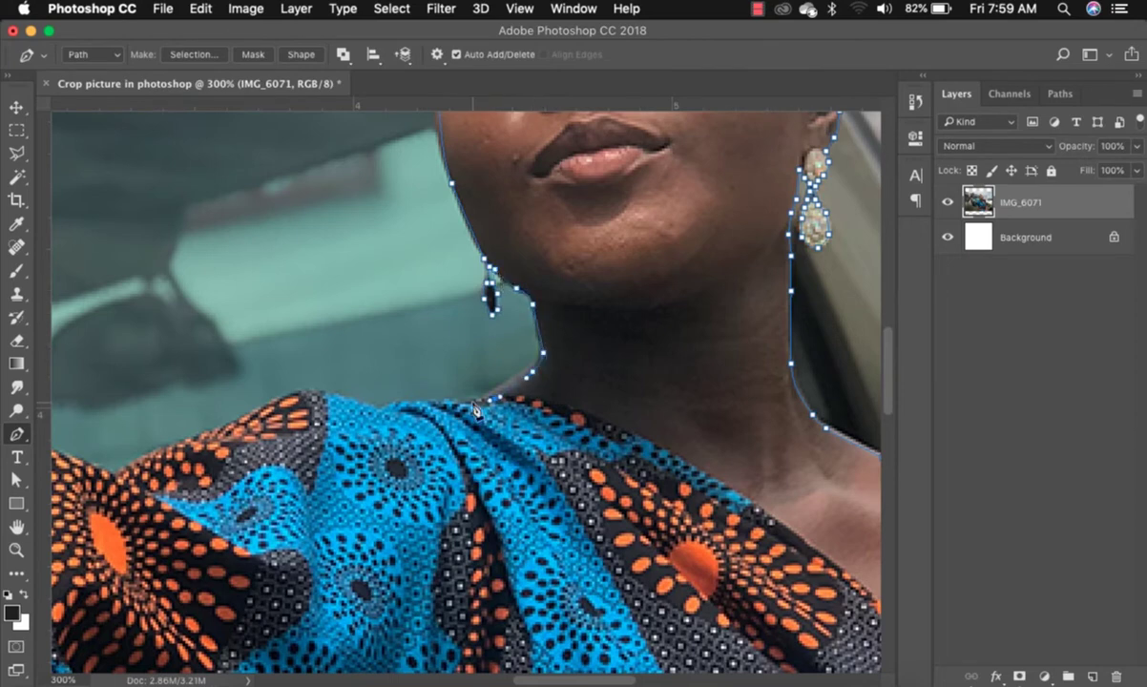
Trace the path along the dress's shoulder from the neck to the peak of the puff sleeve
left_click(472, 401)
left_click(409, 406)
left_click(387, 408)
left_click(361, 404)
left_click(318, 393)
left_click(299, 393)
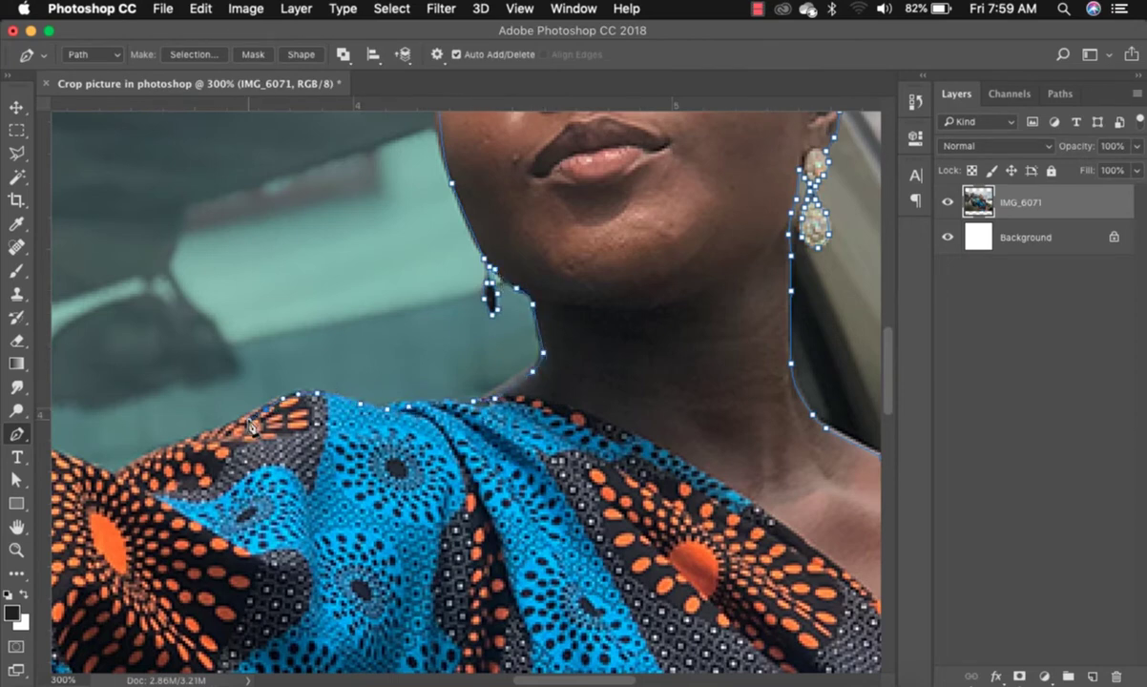
Extend the path over the rest of the puff sleeve's upper edge and onto the raised arm's inner edge
scroll(603, 360, "up", 5)
scroll(604, 359, "right", 5)
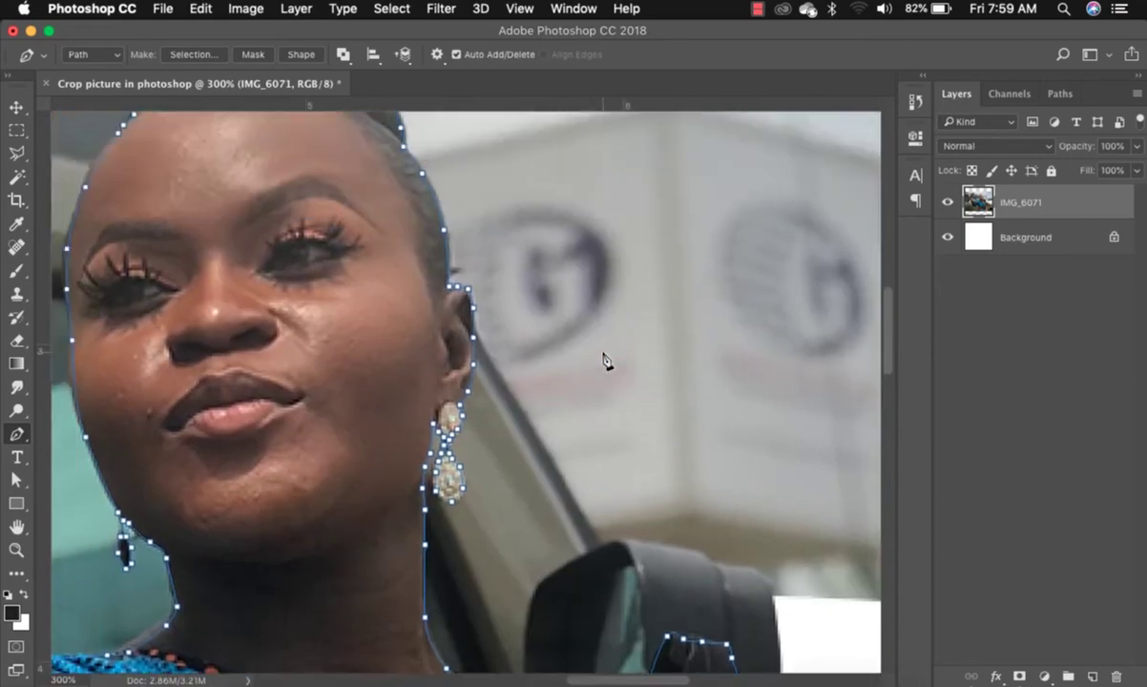
scroll(604, 359, "left", 5)
scroll(604, 360, "down", 1)
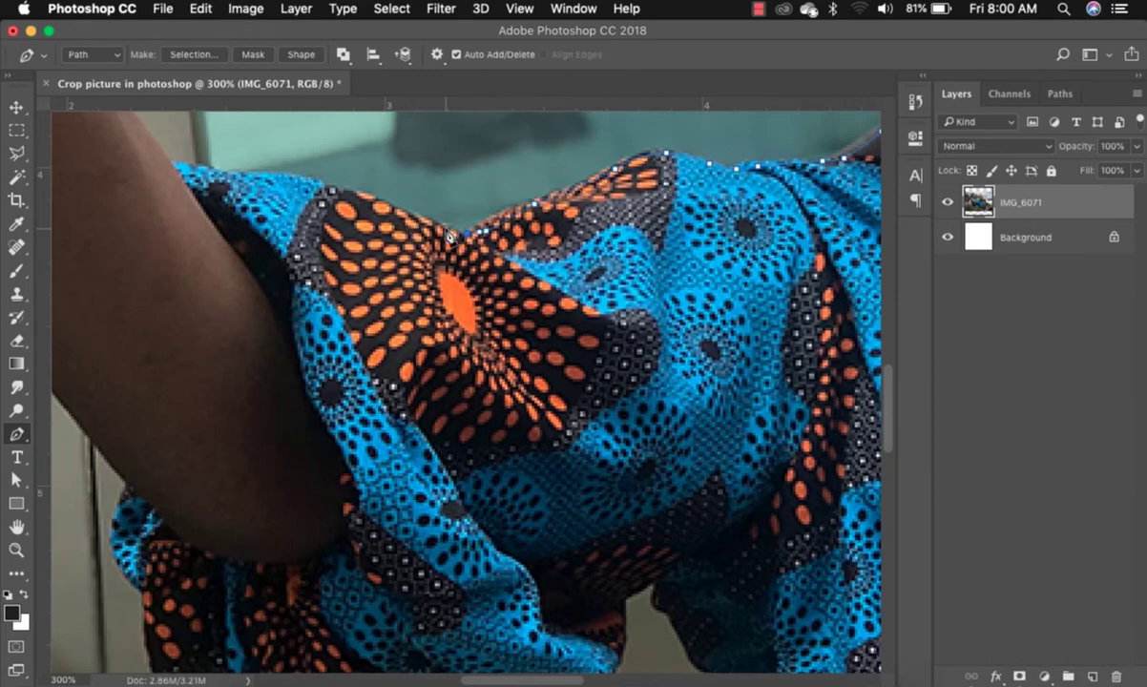
left_click(258, 175)
left_click(173, 162)
left_click_drag(208, 229, 478, 449)
left_click(514, 398)
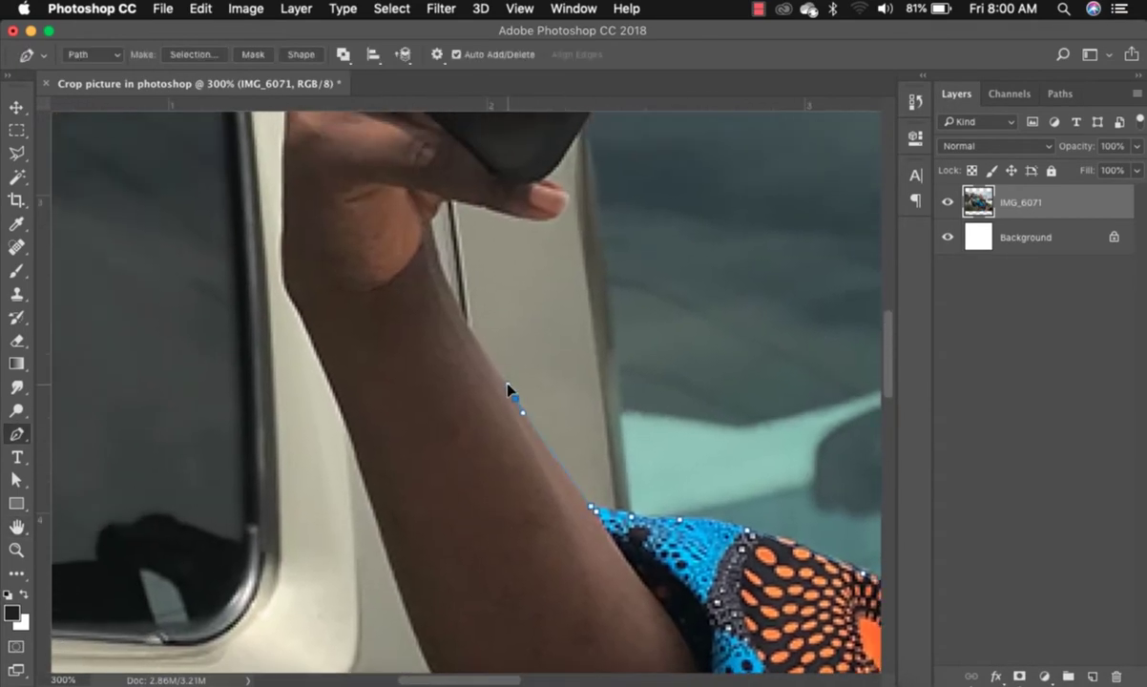
Trace up the inner forearm and wrist, then around the lowest fingertip to the phone's bottom corner
left_click(450, 296)
left_click(434, 248)
left_click(430, 223)
left_click(442, 202)
left_click(523, 217)
left_click(549, 218)
left_click(565, 207)
left_click(567, 195)
left_click(558, 186)
left_click(549, 180)
left_click(552, 172)
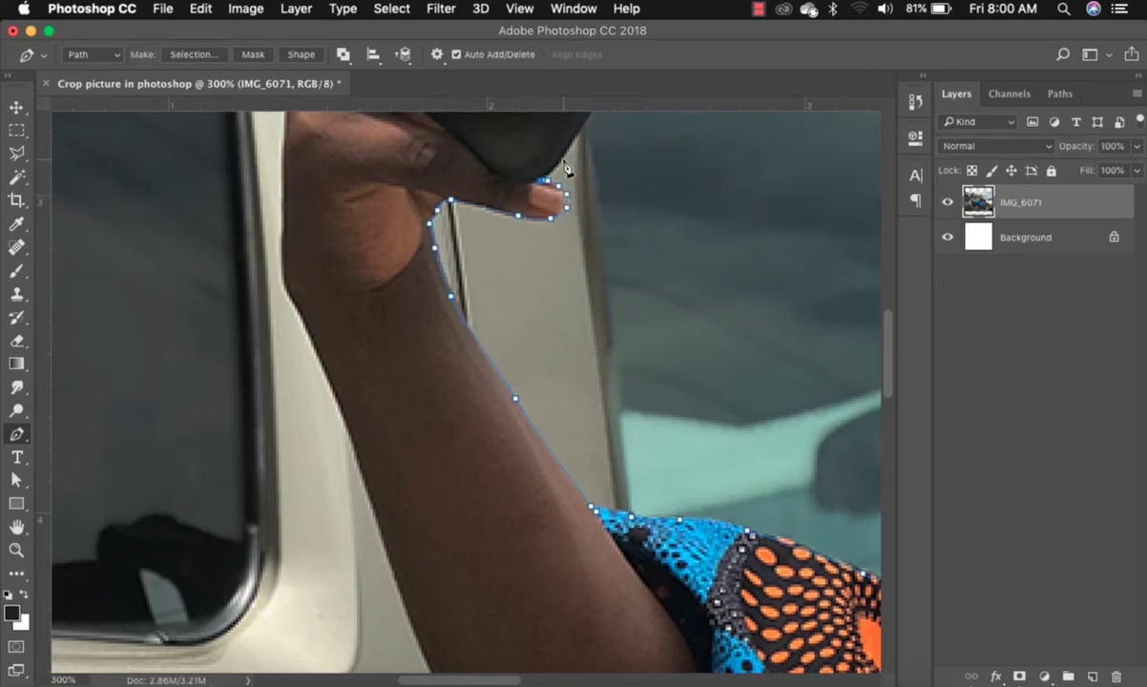
Trace the phone's lower edge from its bottom corner up to the next fingertip
left_click(562, 155)
left_click(571, 141)
scroll(585, 269, "up", 10)
left_click(562, 553)
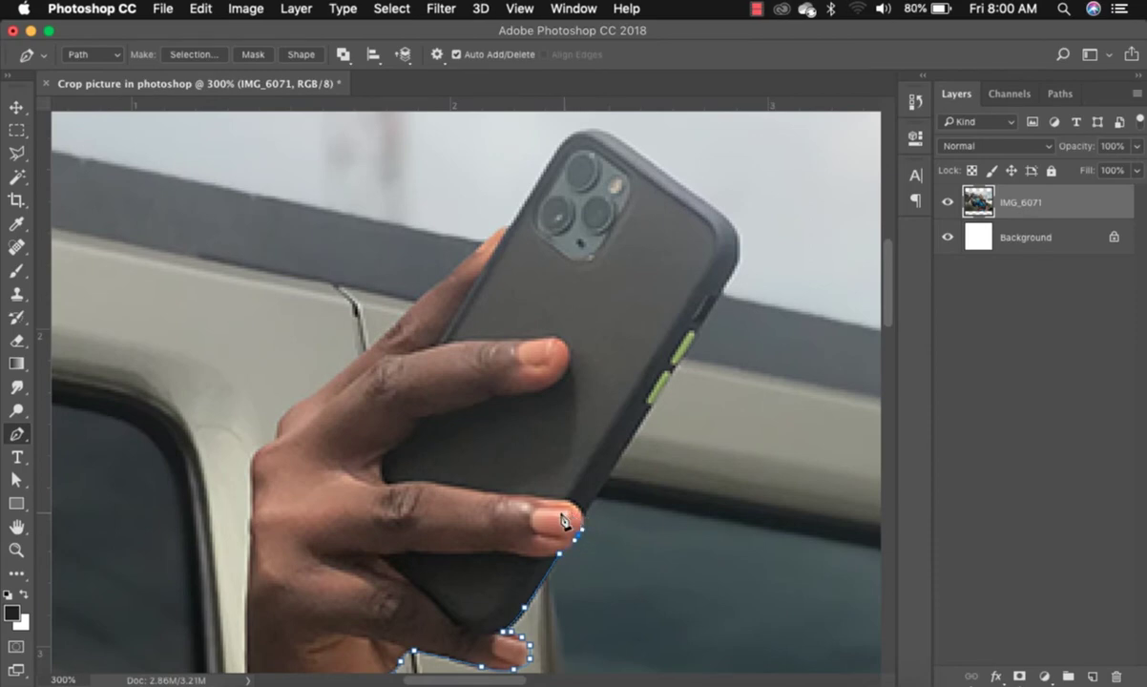
Trace around the phone's upper corners and camera end to the fingertip behind it
left_click(726, 282)
left_click(738, 246)
left_click(713, 208)
left_click(605, 131)
left_click(570, 140)
left_click(550, 160)
left_click(511, 227)
left_click(497, 232)
left_click(492, 234)
left_click(471, 258)
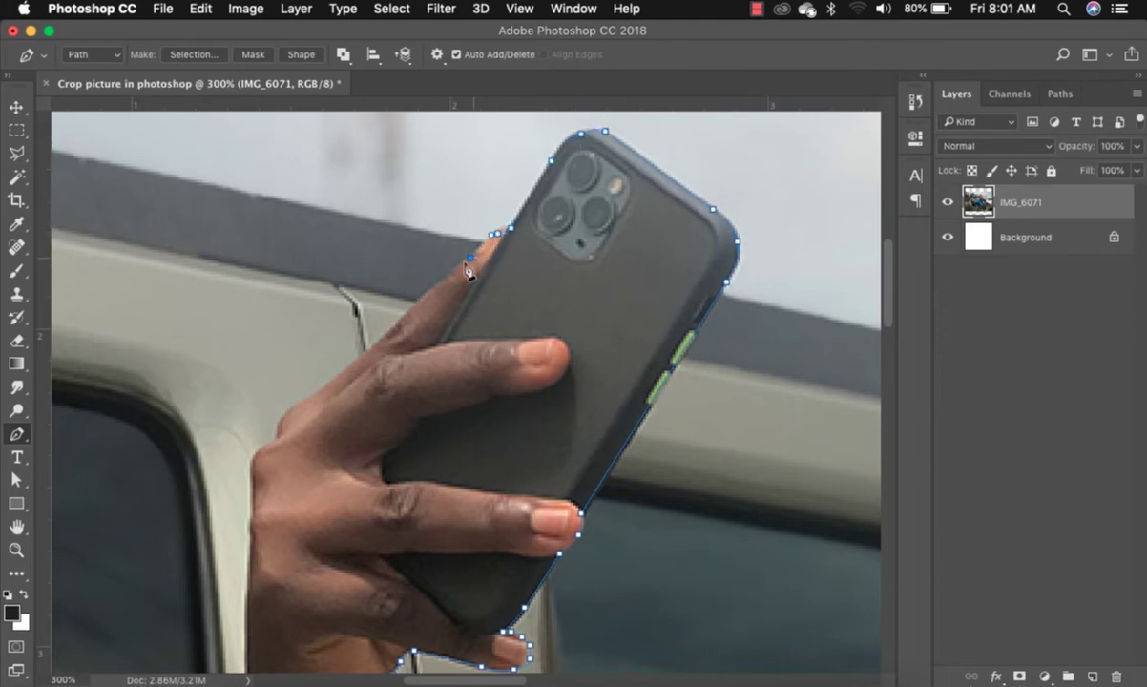
Continue the path down the back of the hand from the fingertip over the knuckles toward the wrist
left_click(354, 362)
left_click(308, 396)
left_click(280, 427)
left_click(280, 443)
left_click(256, 449)
left_click(255, 458)
left_click(255, 526)
left_click(256, 556)
Trace the outer edge of the wrist and forearm down toward the elbow, redoing a misplaced anchor point
scroll(427, 482, "down", 10)
scroll(428, 482, "left", 5)
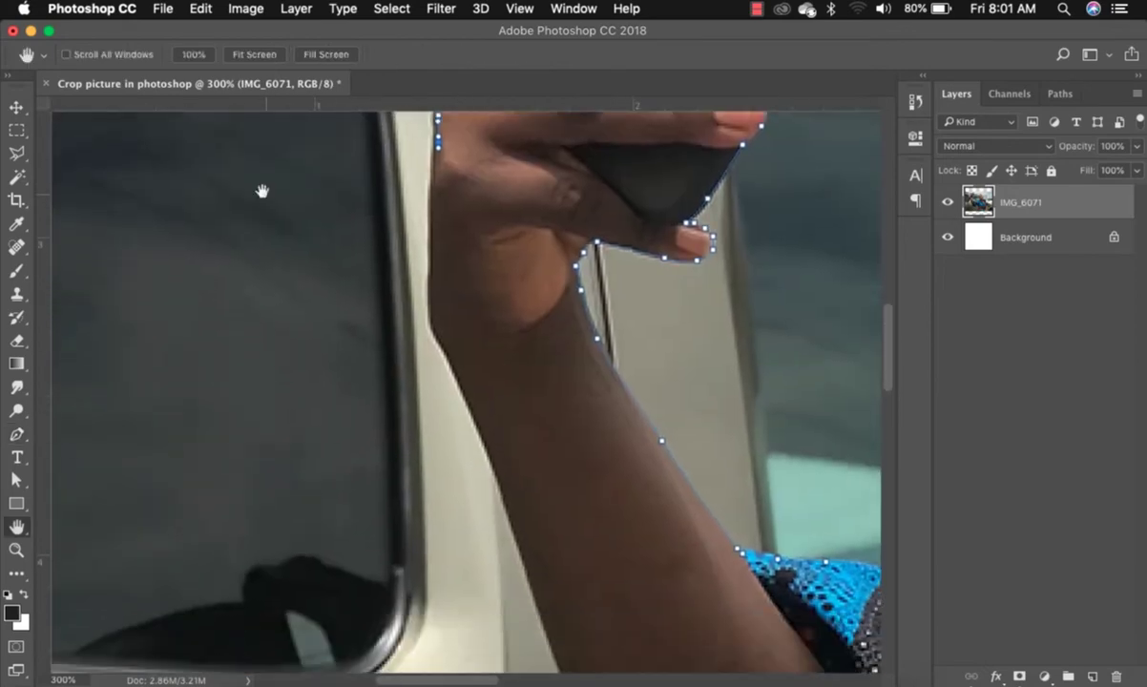
left_click(430, 308)
left_click(441, 340)
left_click(453, 363)
left_click(493, 451)
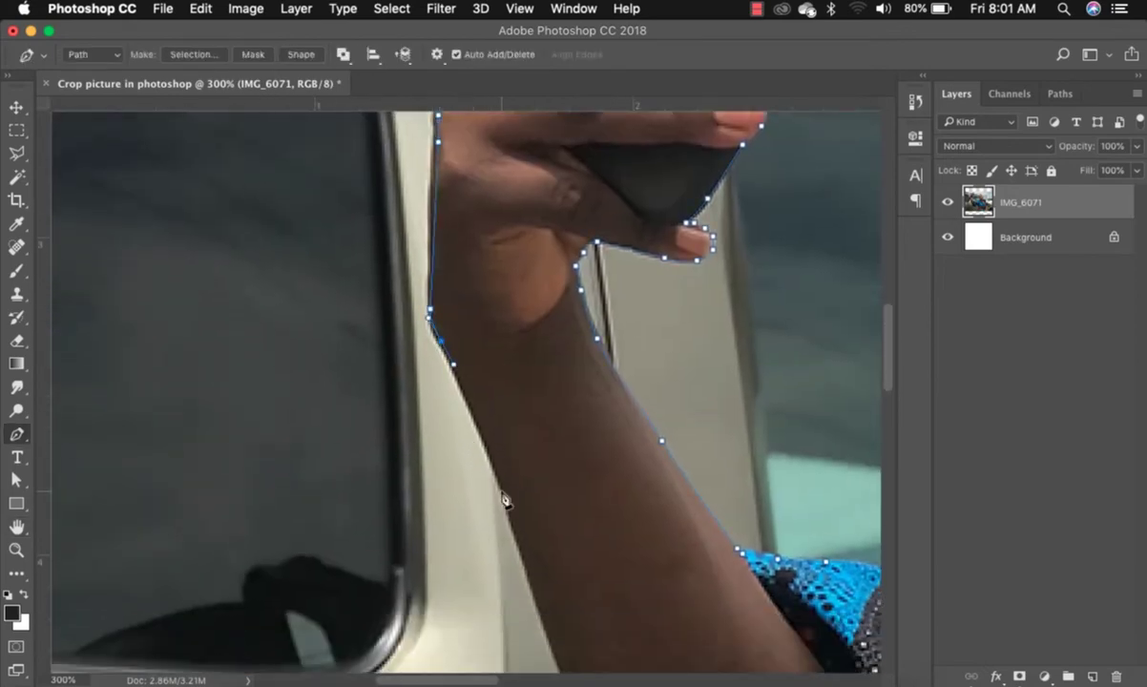
left_click(506, 491)
left_click(518, 533)
key("super+z")
left_click(528, 586)
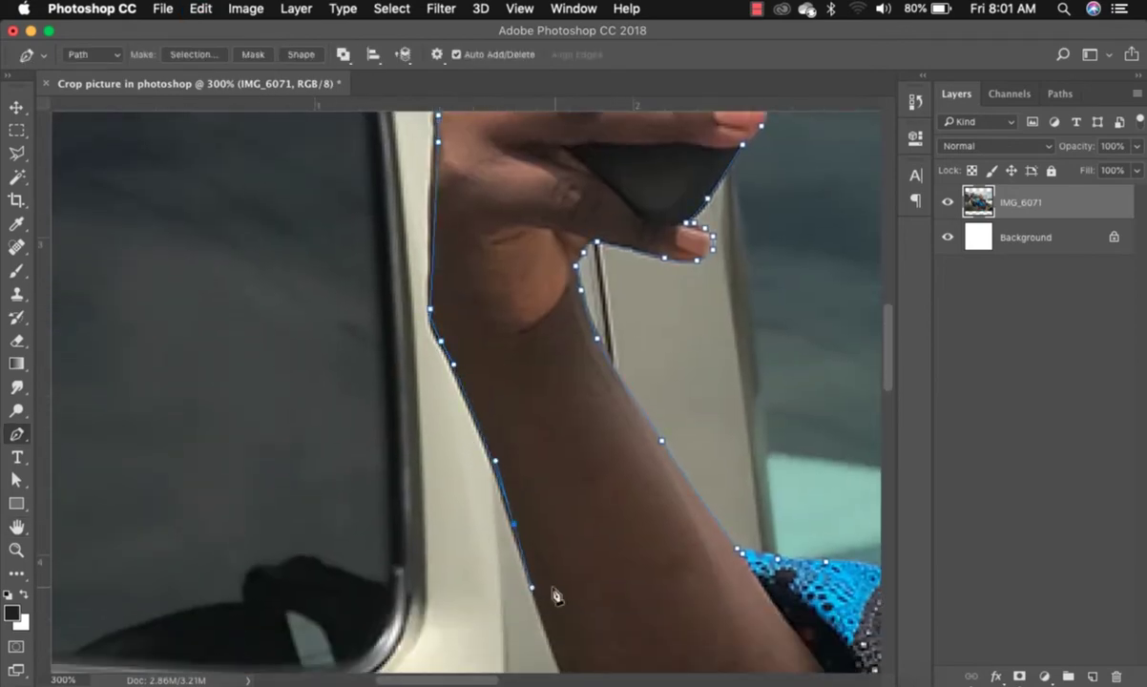
Curve the path along the underside of the raised arm toward the hanging part of the sleeve
scroll(513, 475, "down", 10)
scroll(512, 474, "right", 4)
left_click_drag(512, 474, 484, 472)
left_click(416, 345)
left_click(461, 408)
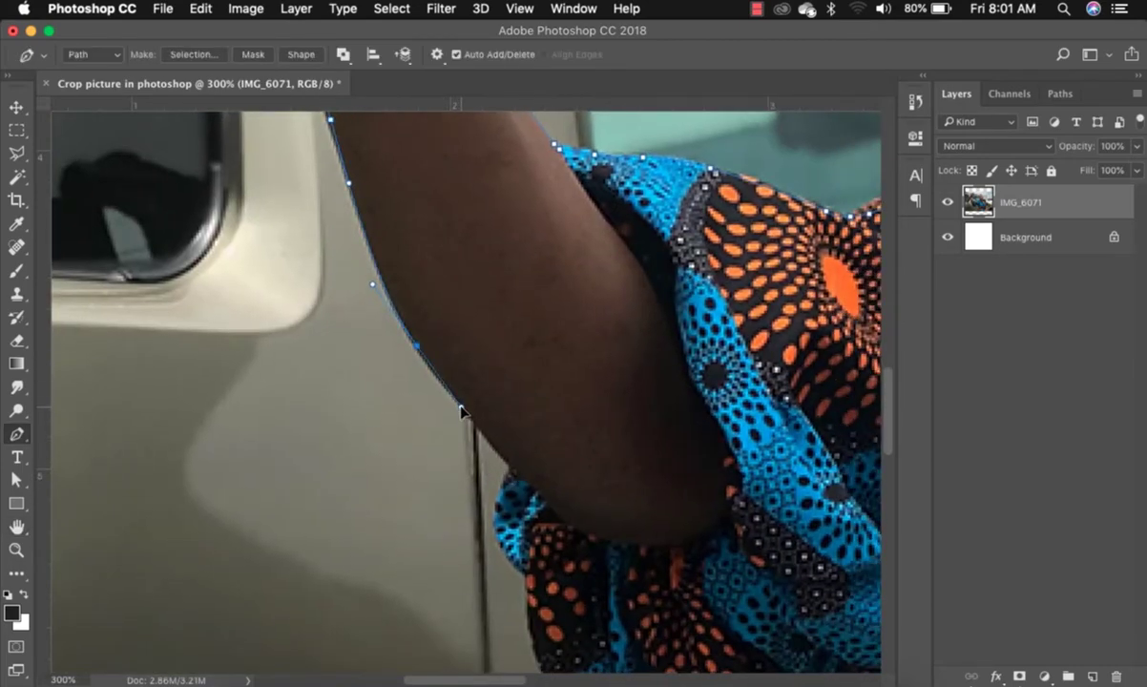
Trace from the underside of the arm down the outer edge of the hanging puff sleeve
left_click(513, 469)
left_click(506, 490)
left_click(497, 522)
left_click(519, 567)
left_click(530, 576)
left_click_drag(533, 630, 535, 642)
scroll(592, 593, "down", 10)
scroll(592, 593, "right", 9)
left_click(216, 322)
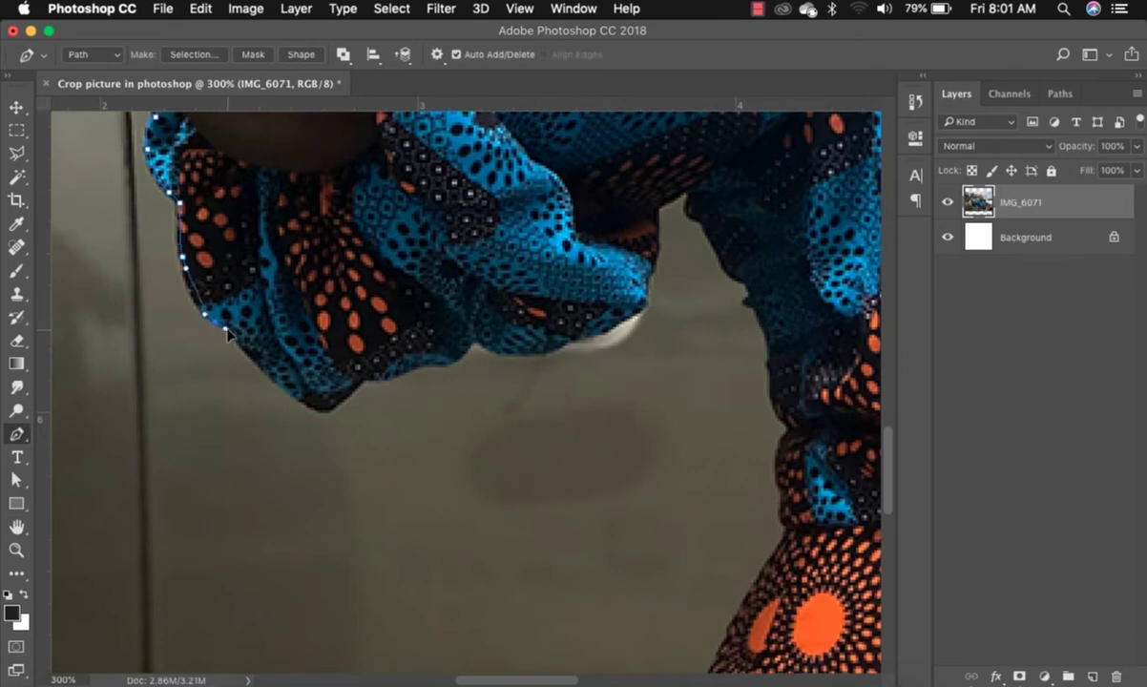
Trace the lower hem of the puff sleeve around its lowest fold to the notch in the hem
left_click(239, 347)
left_click(260, 370)
left_click(308, 405)
left_click(346, 398)
left_click(364, 376)
left_click(457, 351)
left_click(475, 332)
left_click(509, 352)
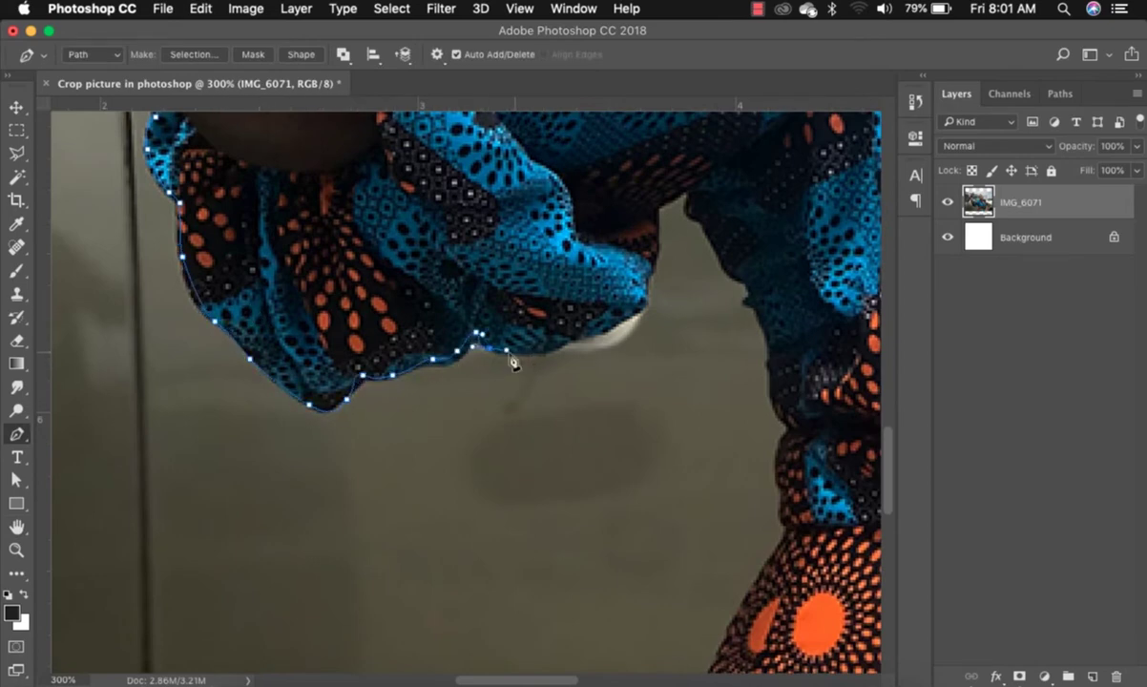
Continue the path from the hem notch around the sleeve's inner end and up to the gap beside the torso
left_click(541, 348)
left_click(560, 344)
left_click(584, 335)
left_click(620, 315)
left_click(644, 283)
left_click(657, 243)
left_click(656, 214)
left_click(688, 193)
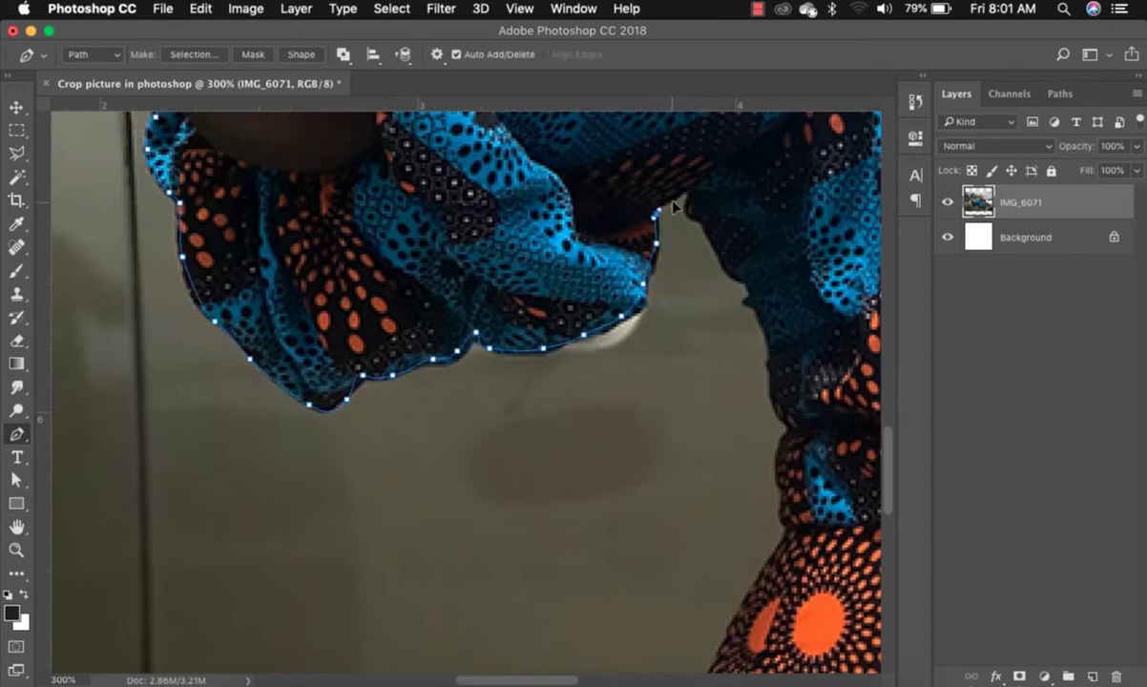
Trace the side of the dress from the gap under the sleeve down to the waist
left_click(697, 210)
left_click(706, 216)
left_click(719, 250)
left_click(735, 277)
left_click(751, 292)
left_click(756, 308)
left_click(772, 356)
left_click(776, 383)
left_click(784, 420)
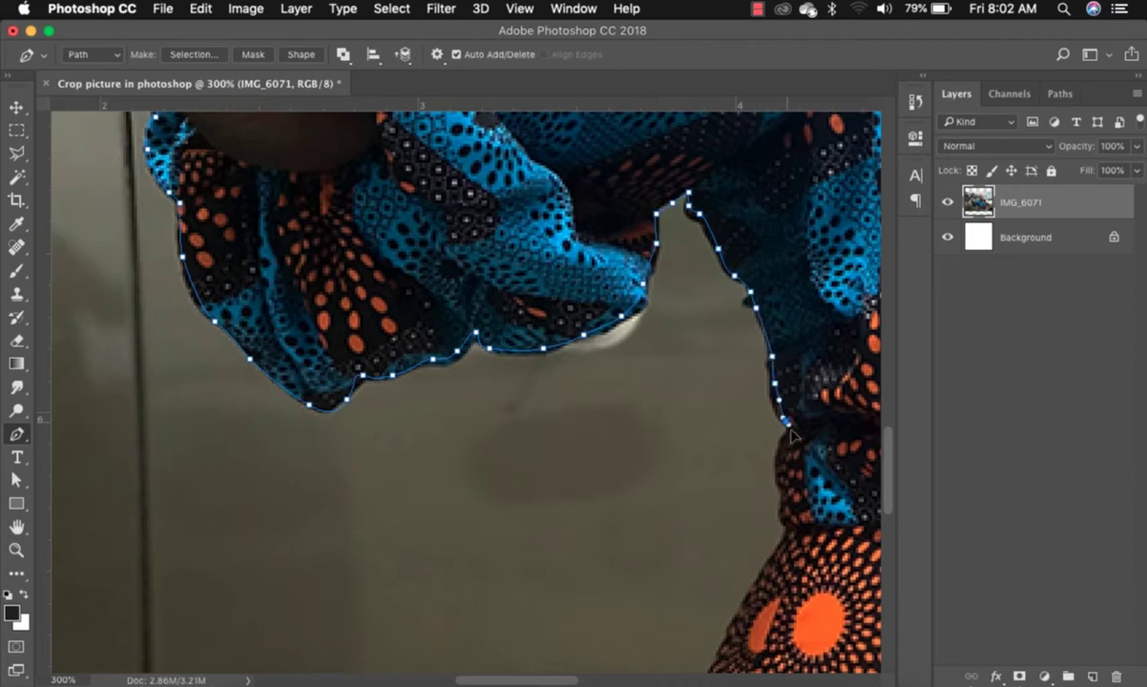
Trace the dress's waistband and flared skirt edge down to just below the photo's bottom edge
left_click(779, 445)
left_click(780, 489)
left_click(785, 523)
left_click(774, 550)
left_click(761, 569)
key("space")
left_click_drag(786, 521, 621, 380)
left_click(581, 267)
left_click(523, 387)
left_click(510, 435)
left_click(499, 451)
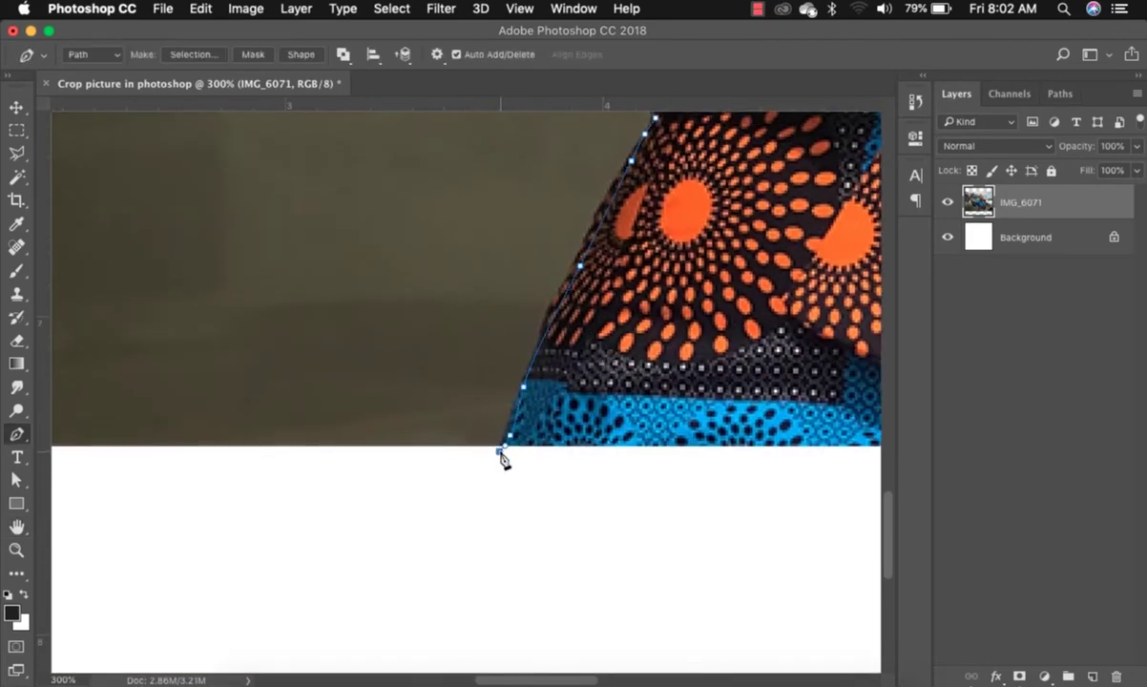
Run the path beneath the photo's bottom edge and close it at the starting anchor point by the lowered arm
key("space")
left_click_drag(676, 300, 261, 382)
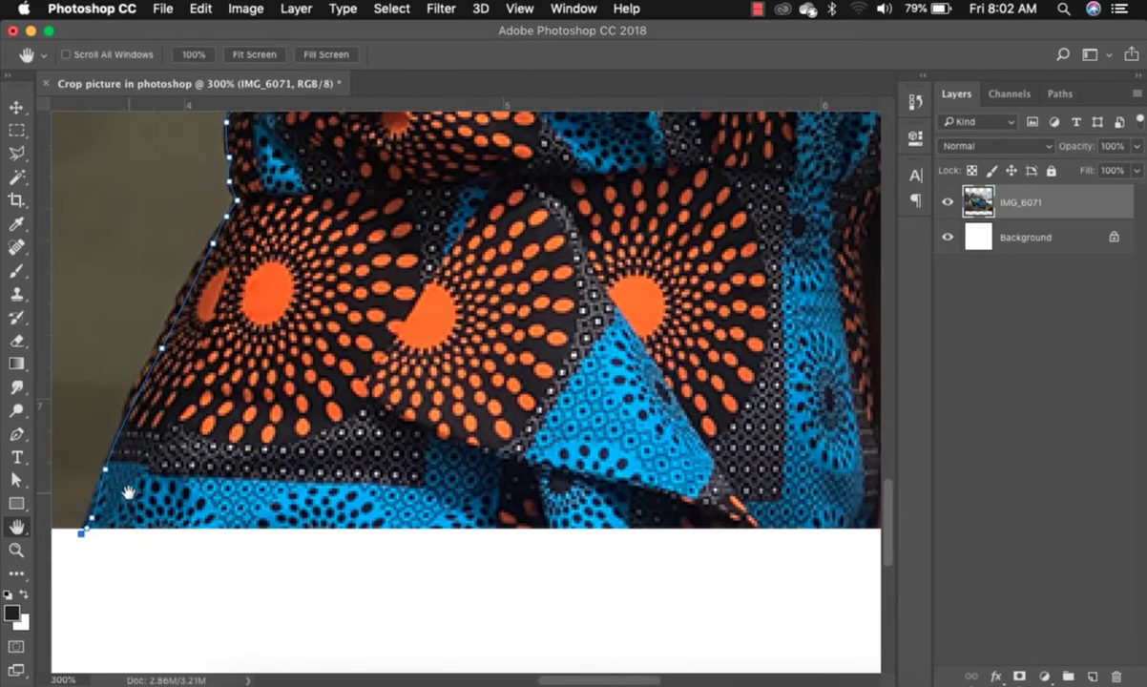
left_click(453, 553)
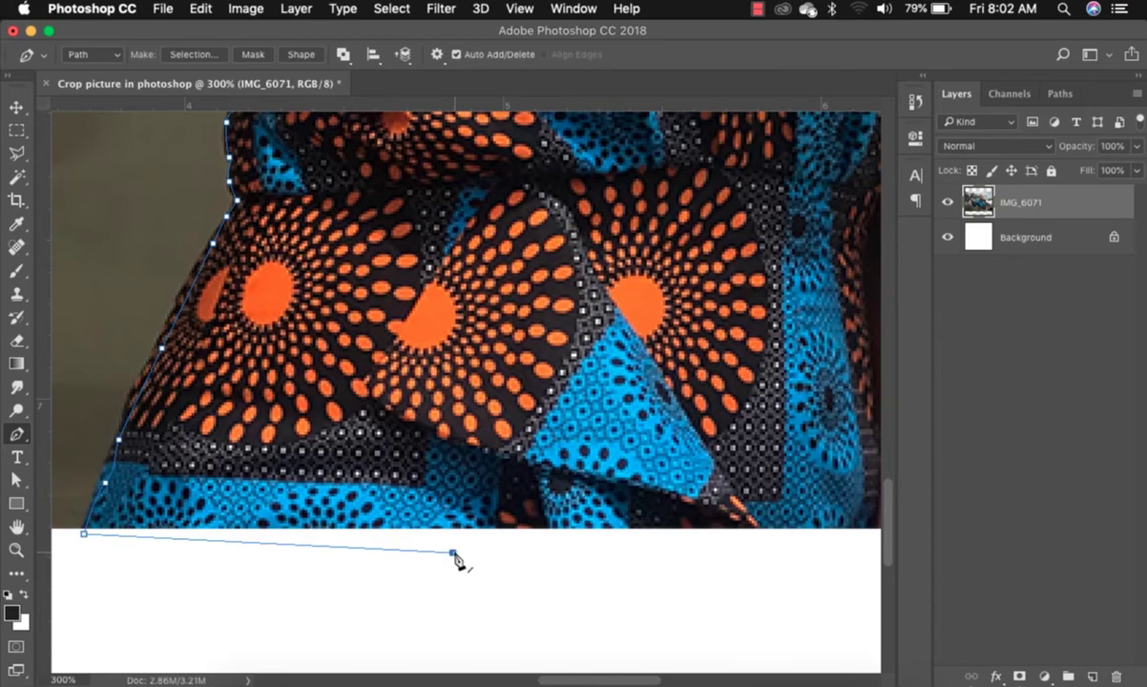
key("super+minus")
key("super+minus")
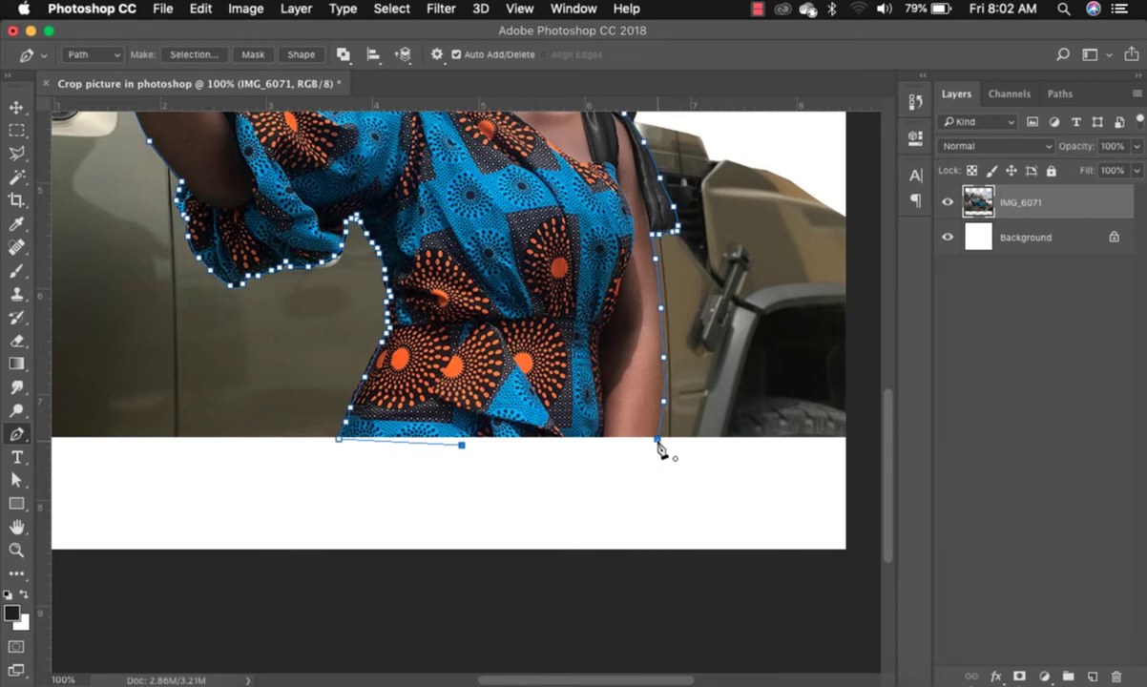
left_click(657, 441)
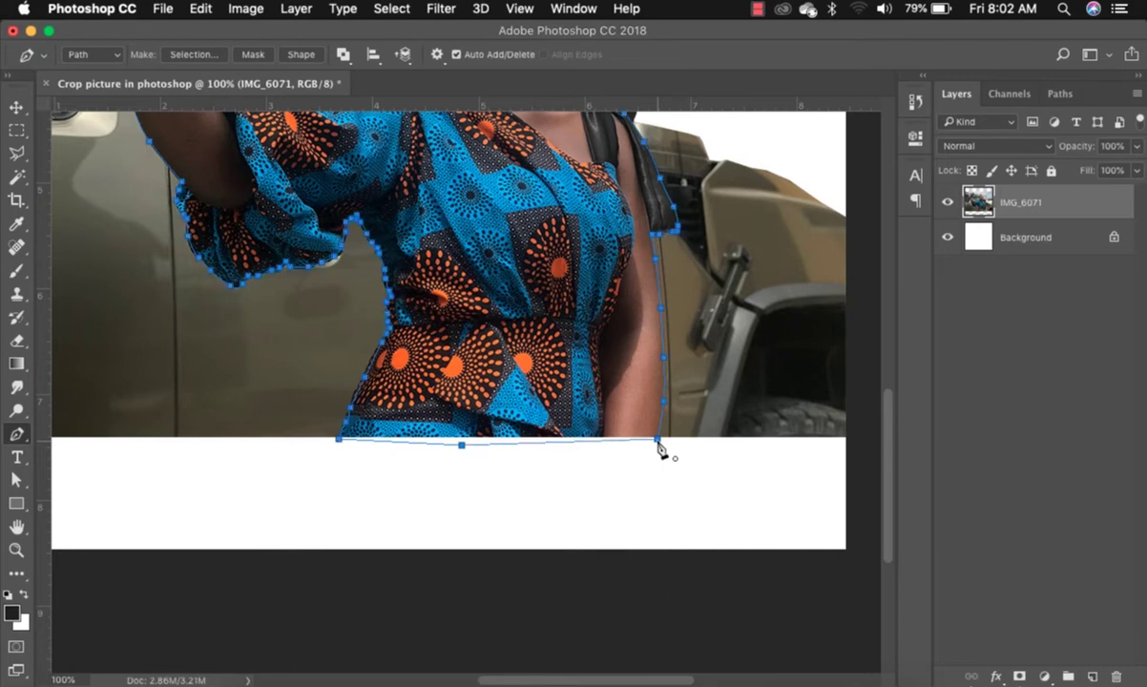
Convert the closed path into a new anti-aliased selection with a 1-pixel feather radius
key("h")
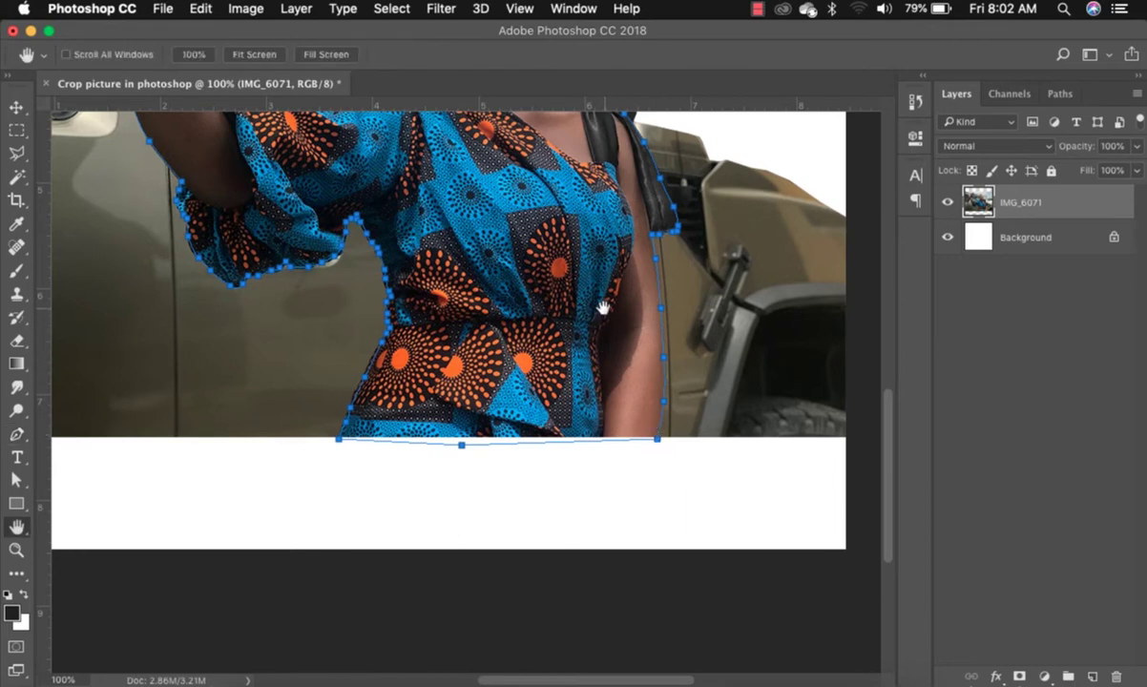
scroll(601, 304, "up", 5)
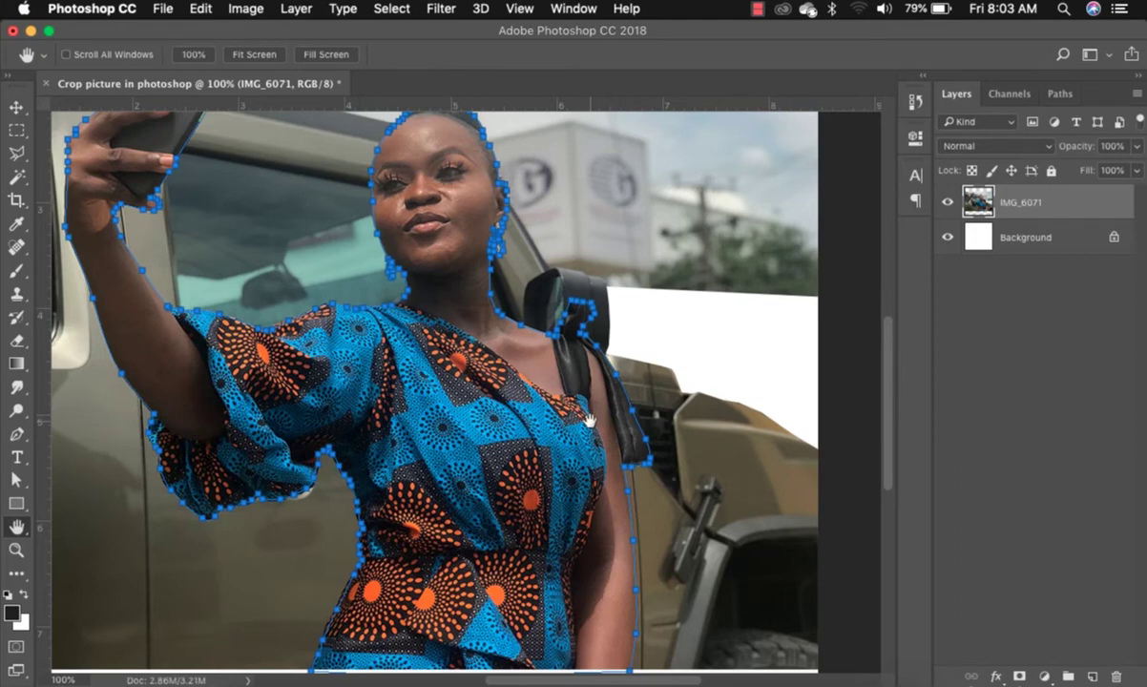
left_click(16, 436)
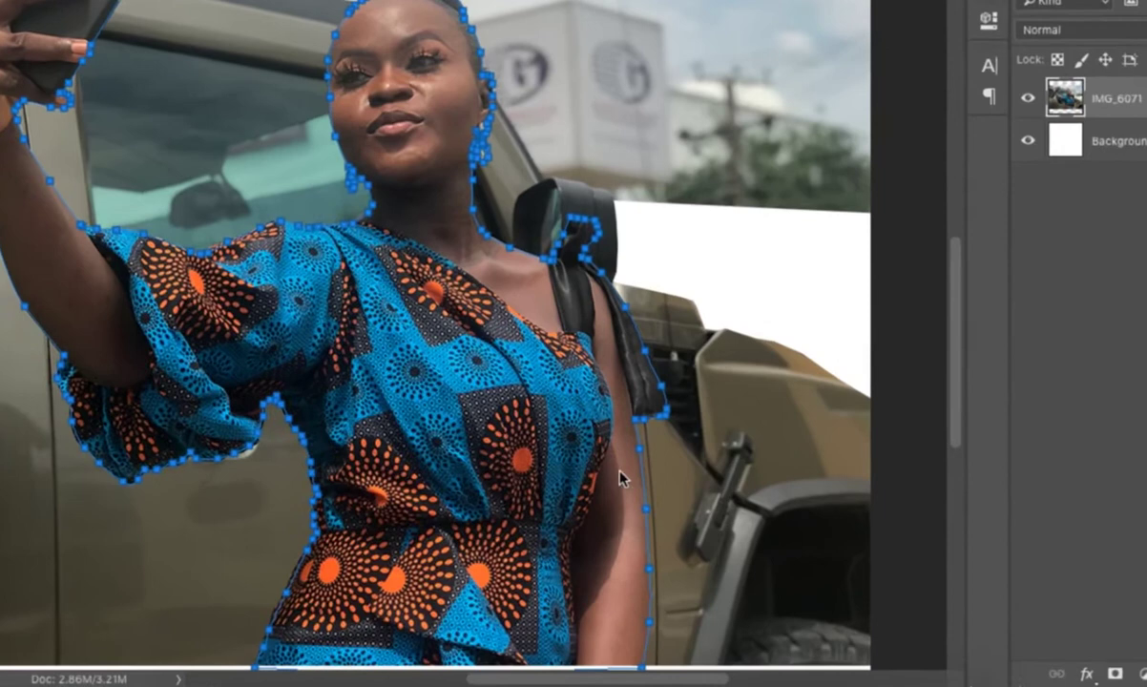
right_click(609, 514)
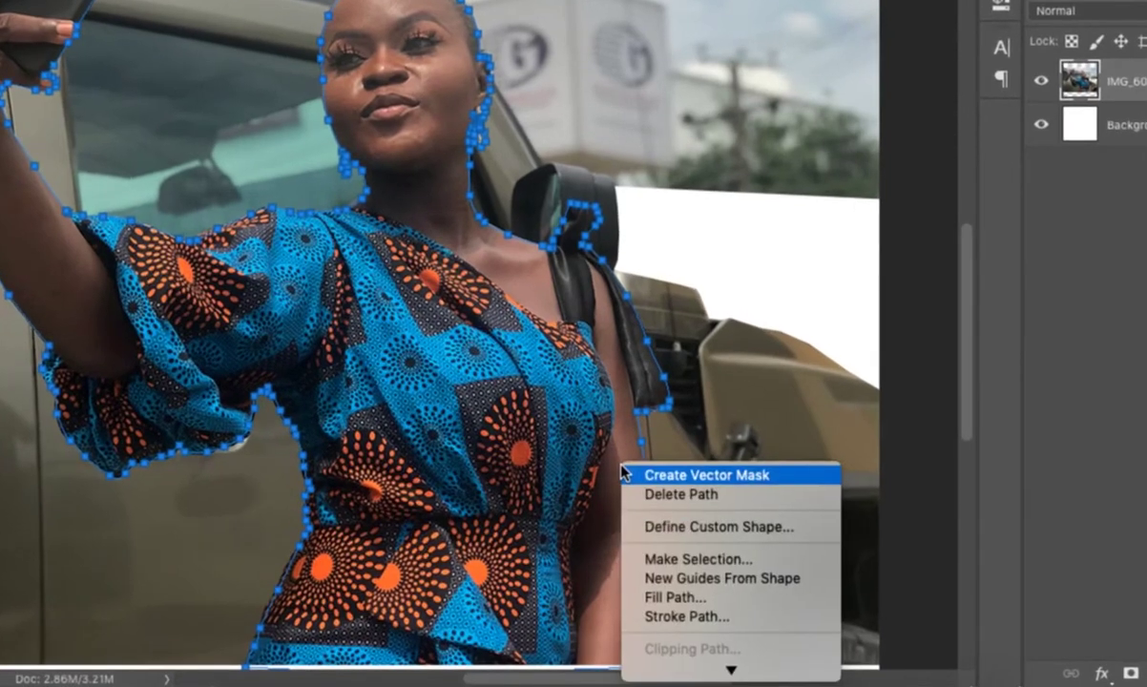
left_click(692, 561)
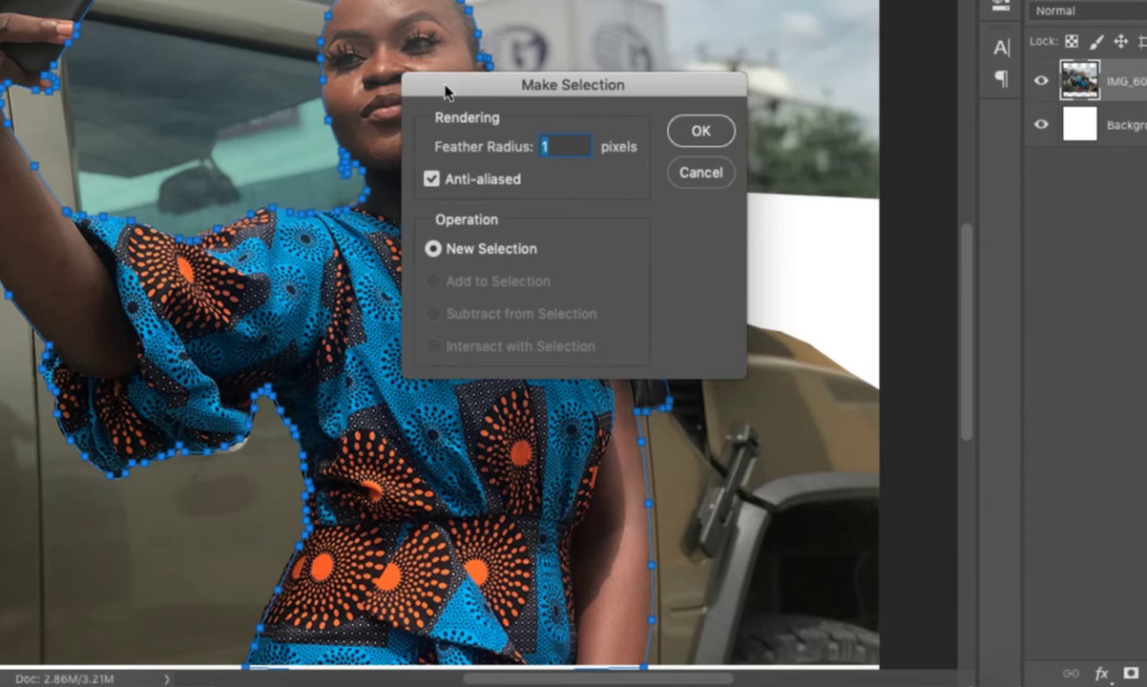
left_click_drag(462, 88, 714, 169)
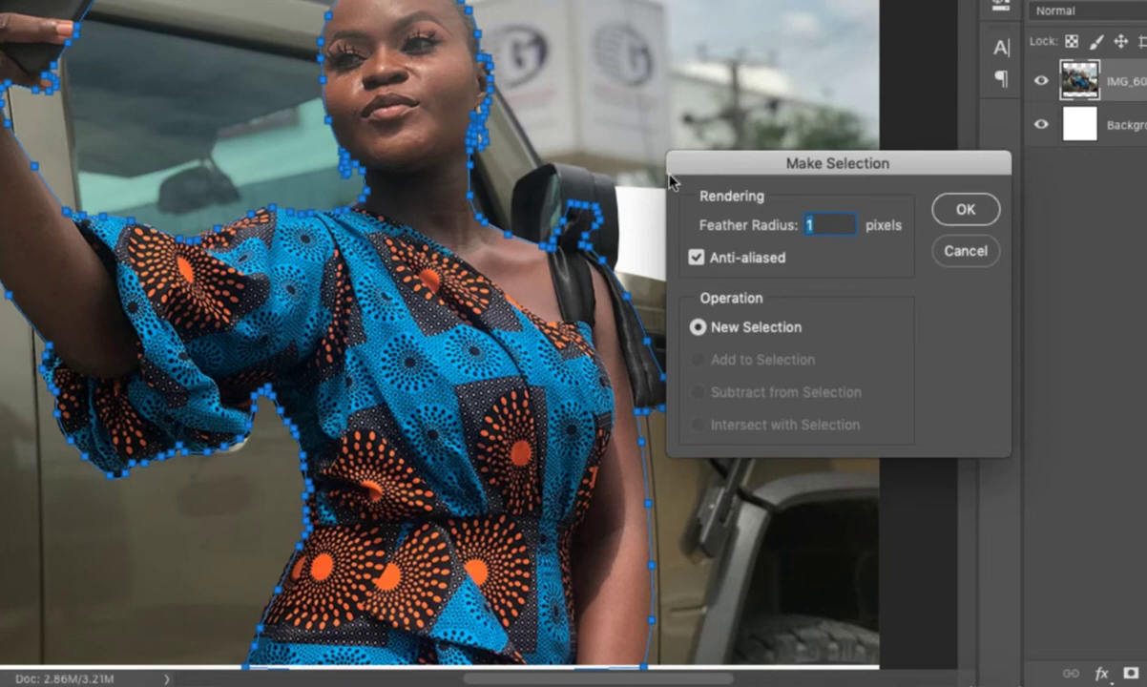
left_click(983, 214)
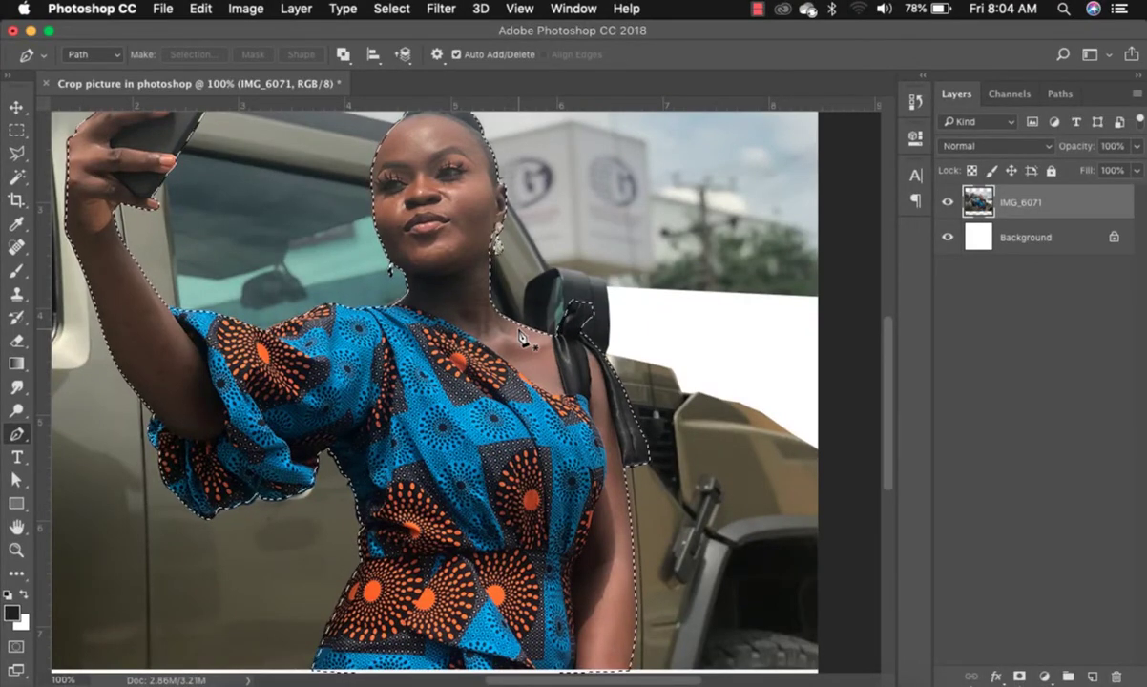
Invert the selection and delete the background around the woman from the IMG_6071 layer
key("super+minus")
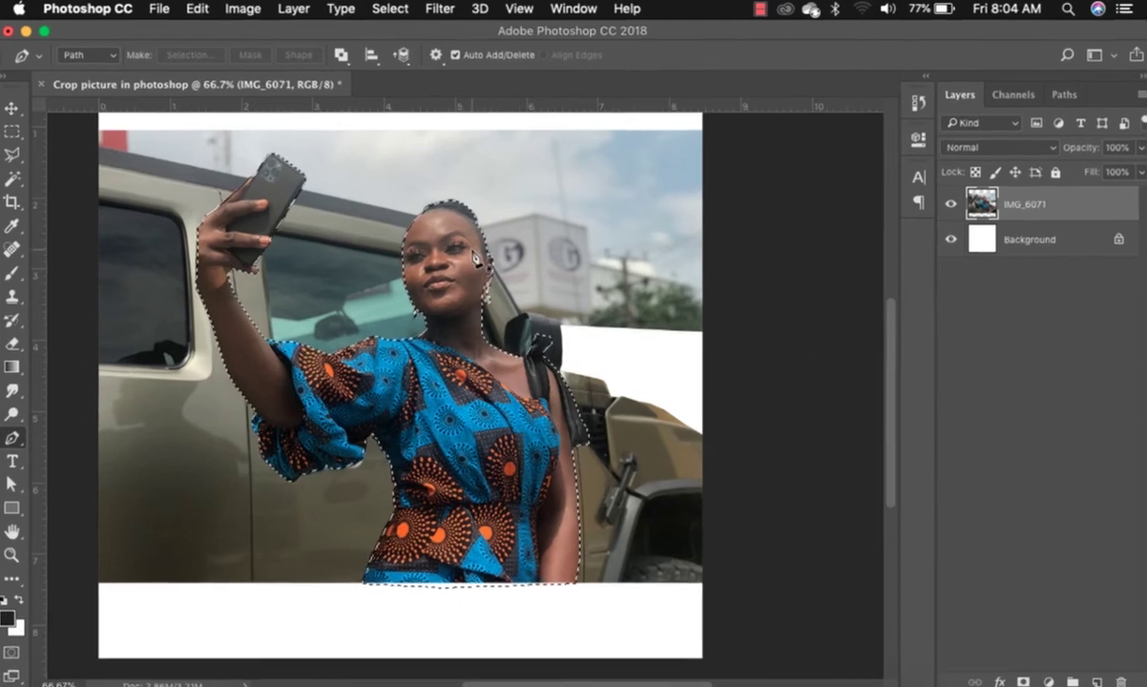
left_click(391, 9)
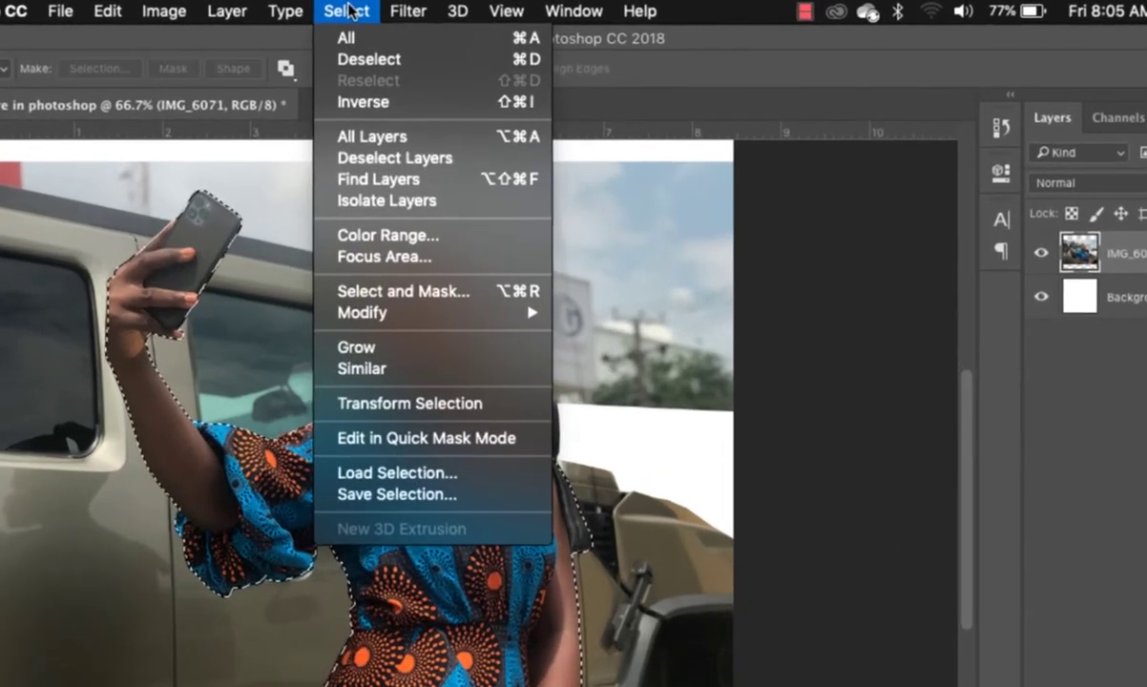
left_click(363, 102)
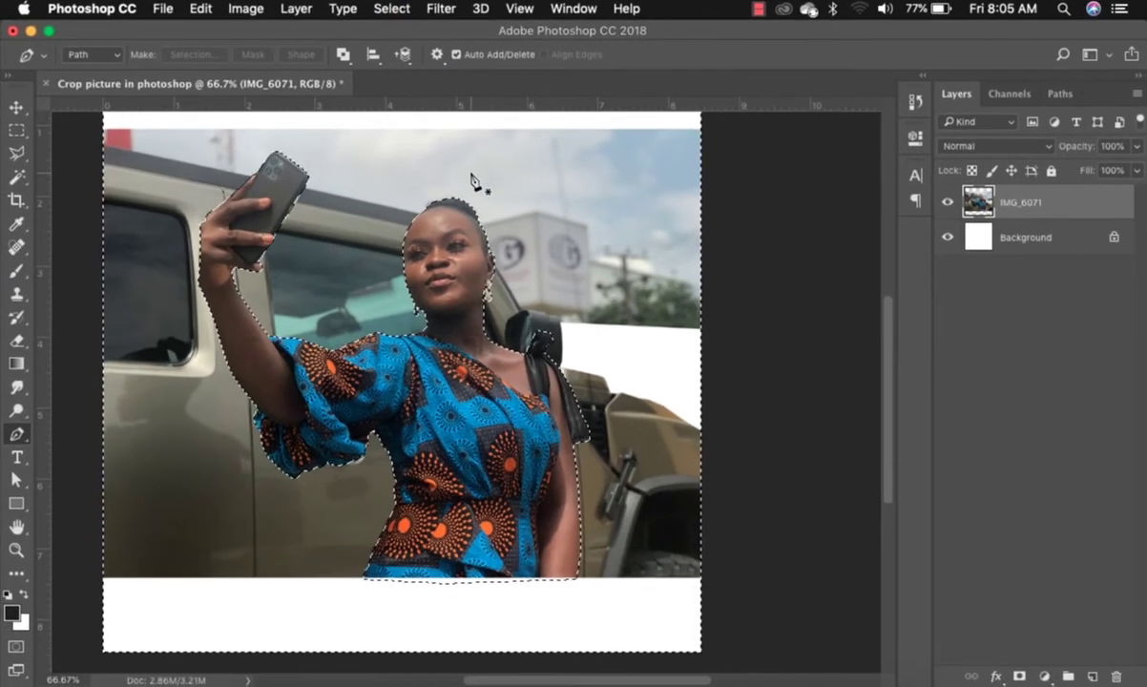
key("Delete")
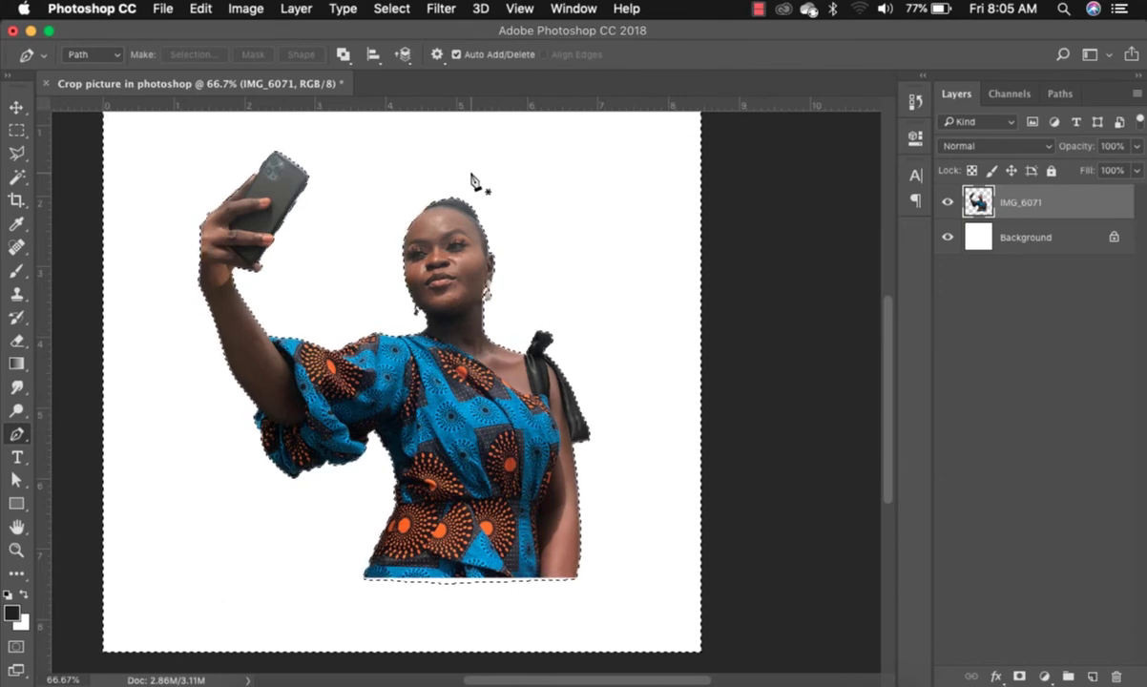
Step back through the background deletion and the selection inversion, leaving only the woman selected
left_click(197, 10)
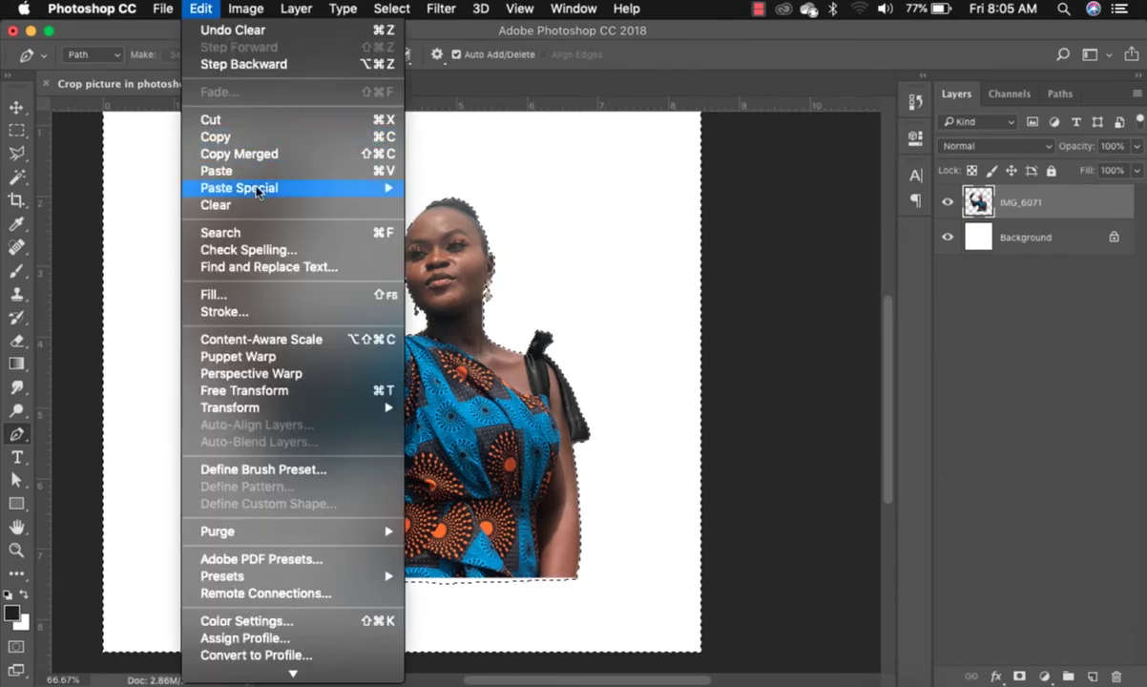
left_click(231, 63)
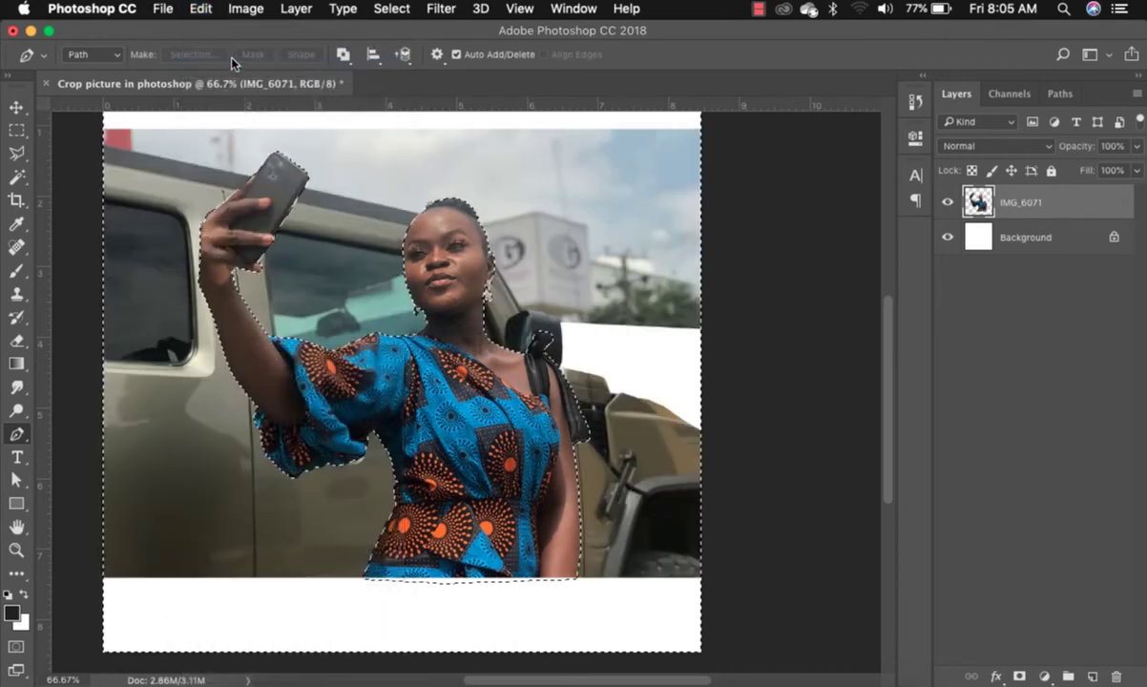
left_click(195, 12)
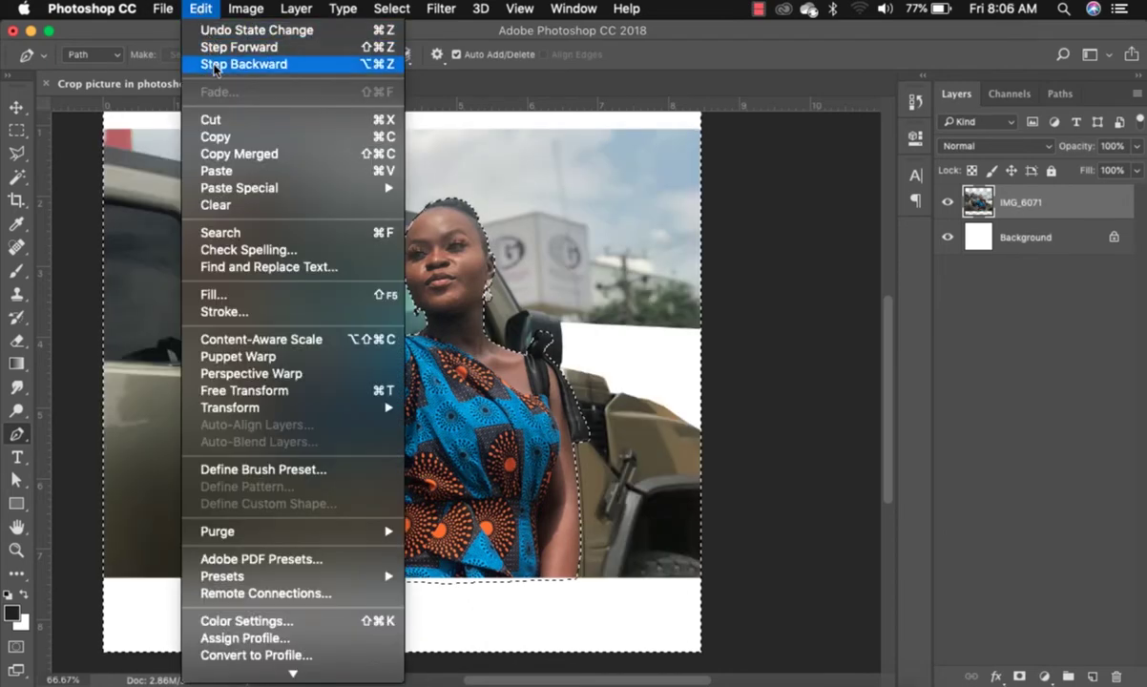
left_click(214, 65)
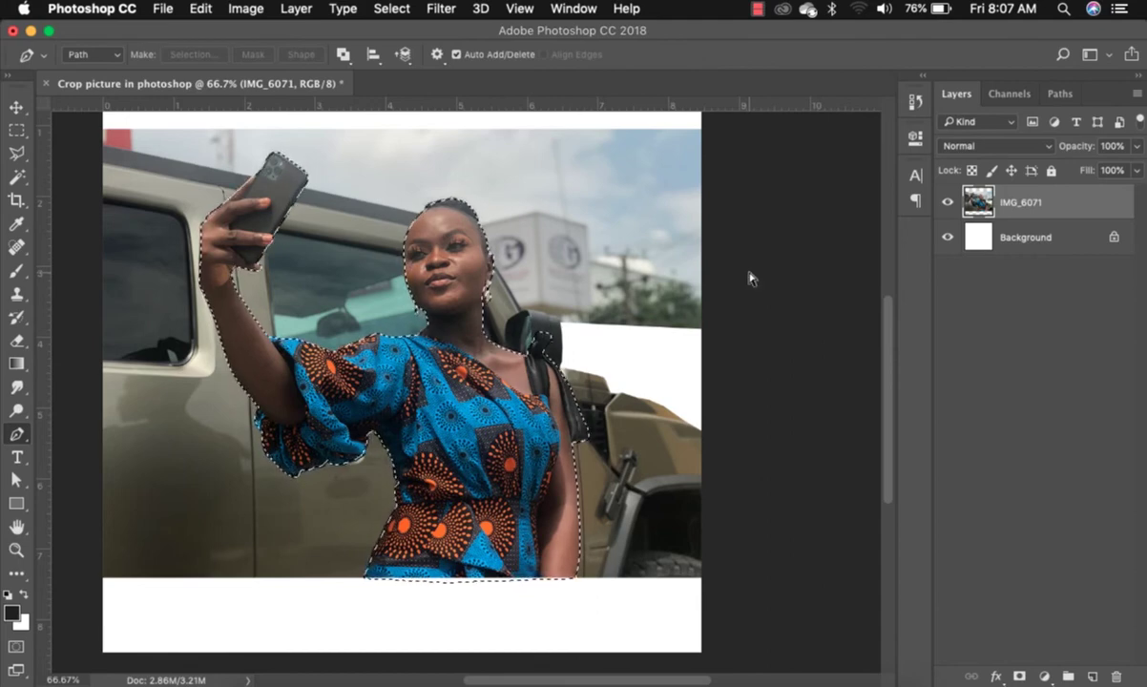
Copy the selected woman to a new layer and hide the IMG_6071 layer
key("super+j")
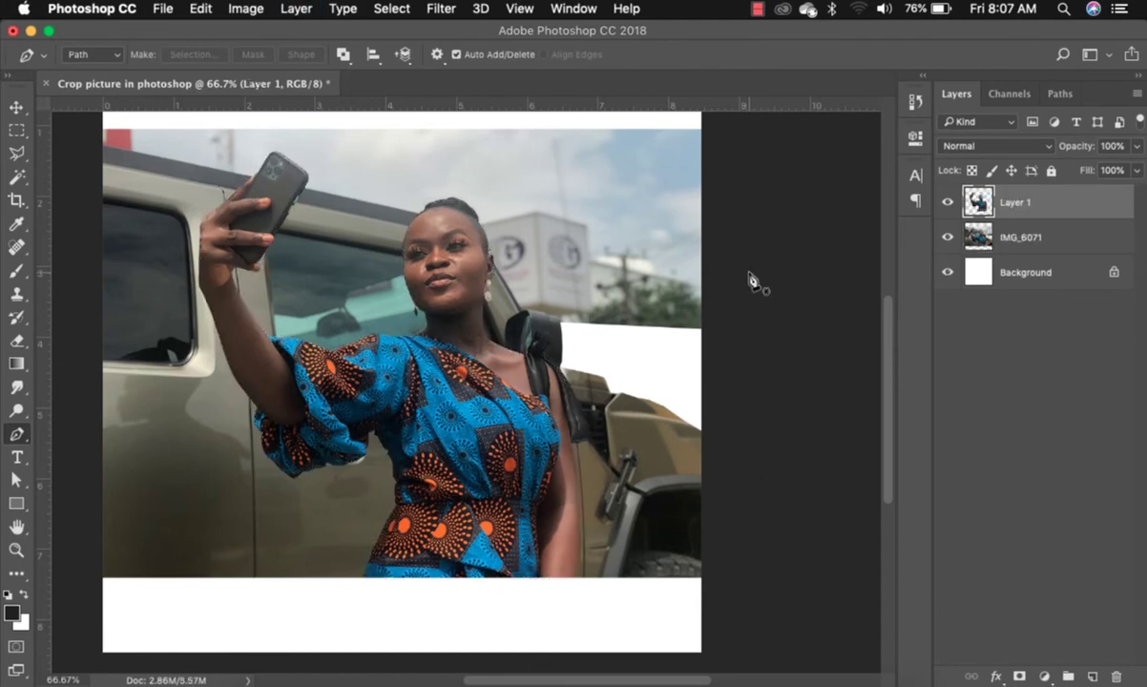
left_click(948, 240)
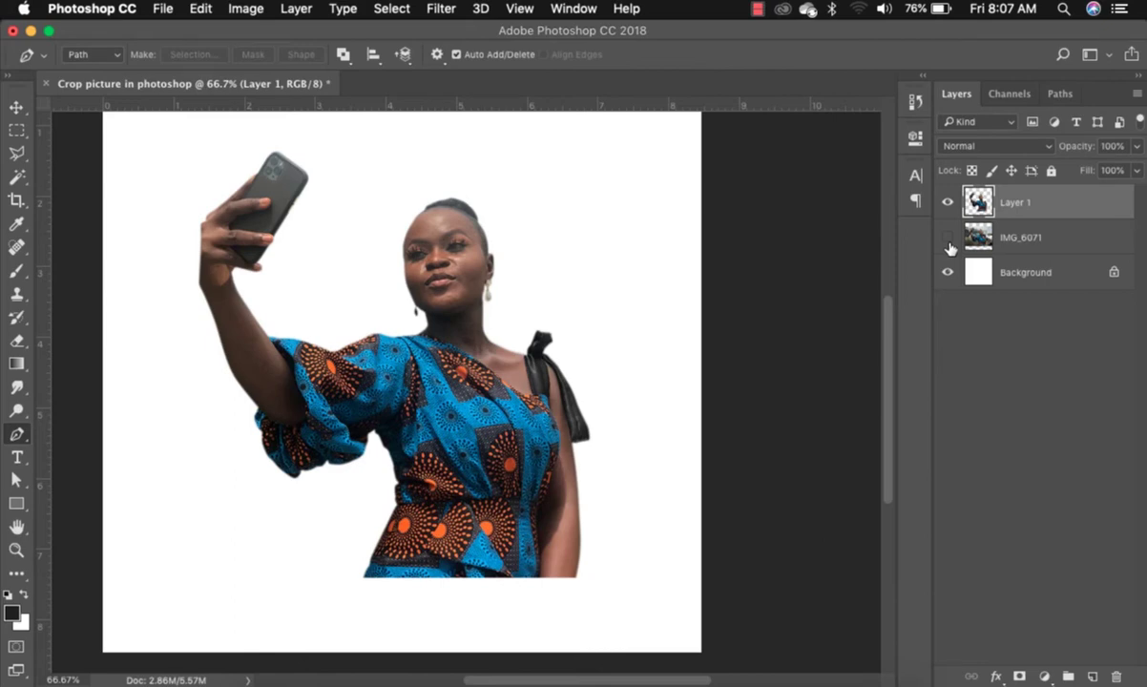
key("super+0")
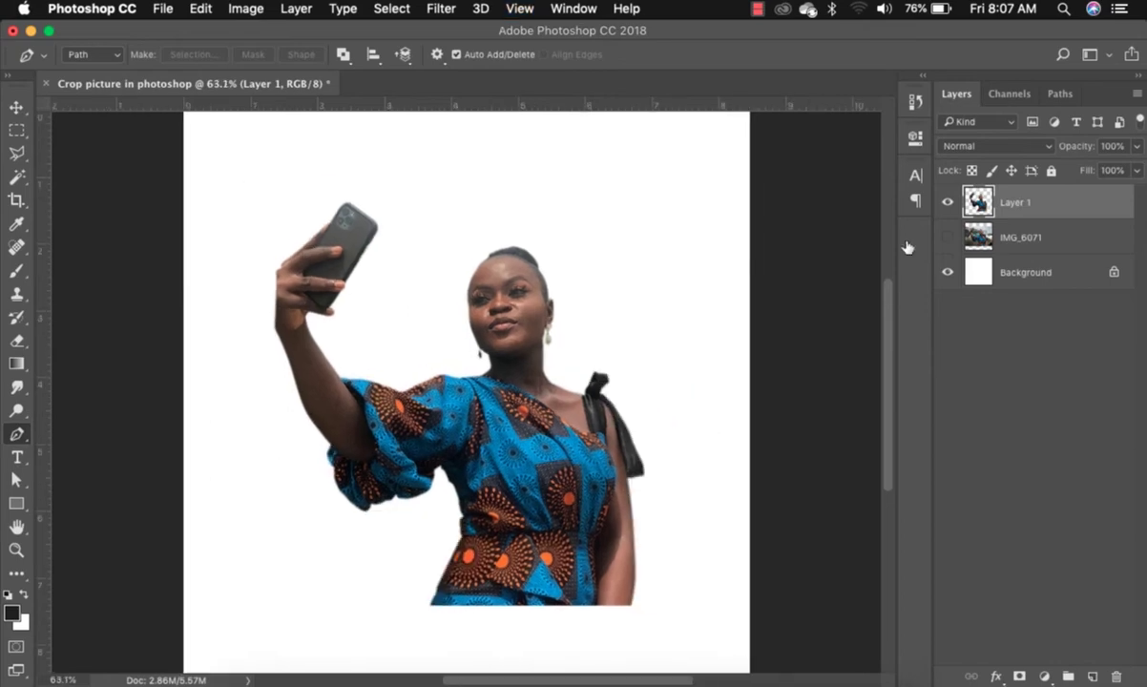
Draw a dark filled rectangle shape about 869 by 890 px over the canvas and place its layer beneath the woman's cutout
left_click(18, 365)
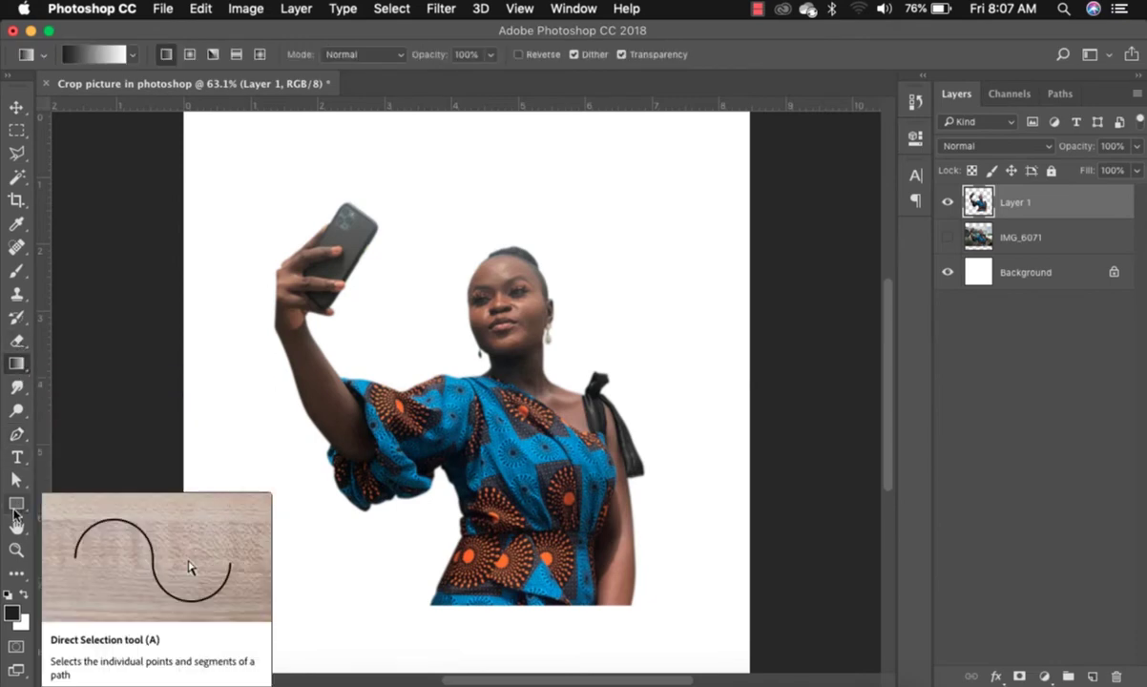
left_click(15, 504)
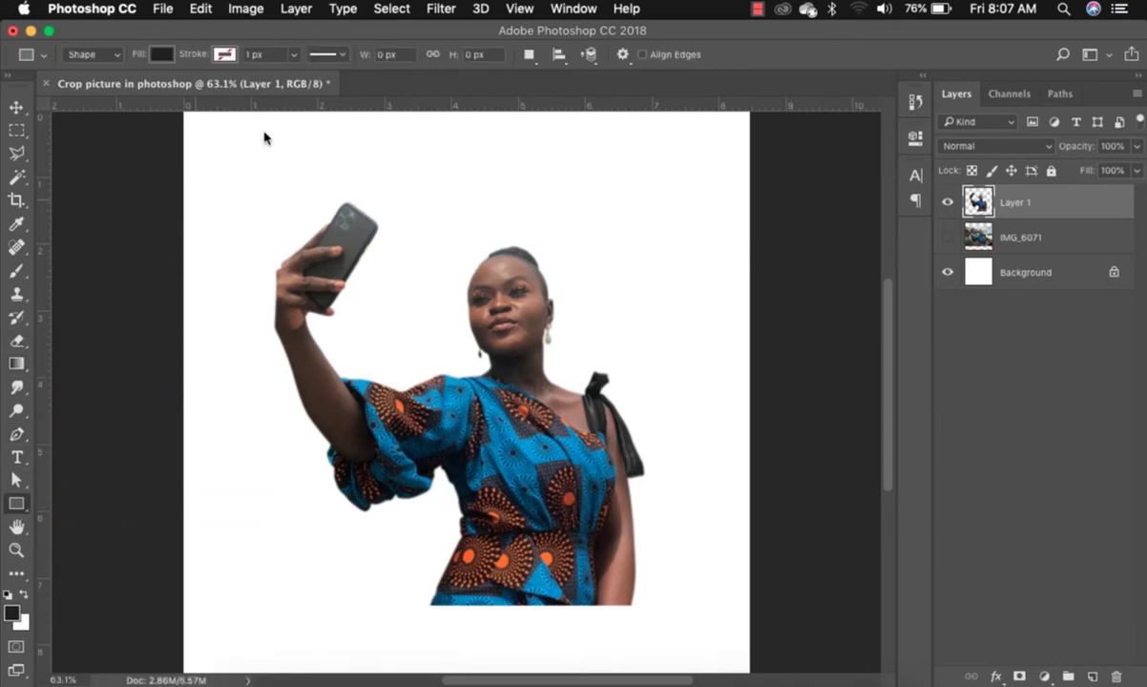
left_click_drag(218, 138, 693, 575)
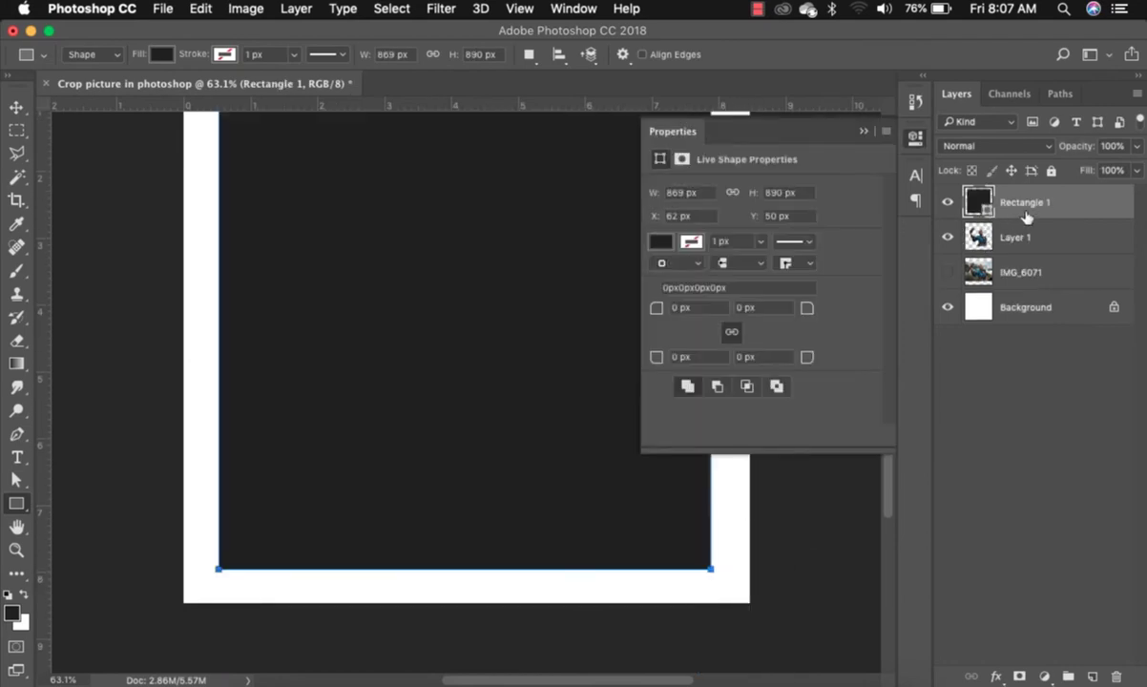
left_click_drag(989, 195, 983, 234)
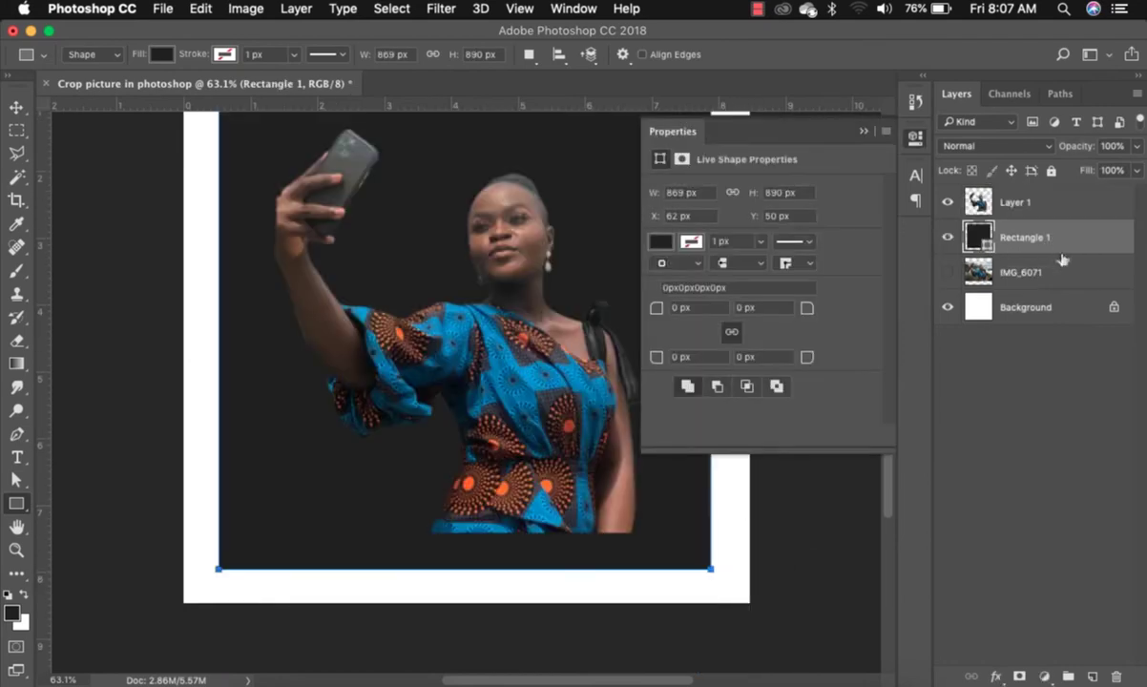
Recolor the rectangle by trying colors sampled from the woman and her dress, settling on the gray 555553 from the phone
left_click(864, 131)
double_click(979, 237)
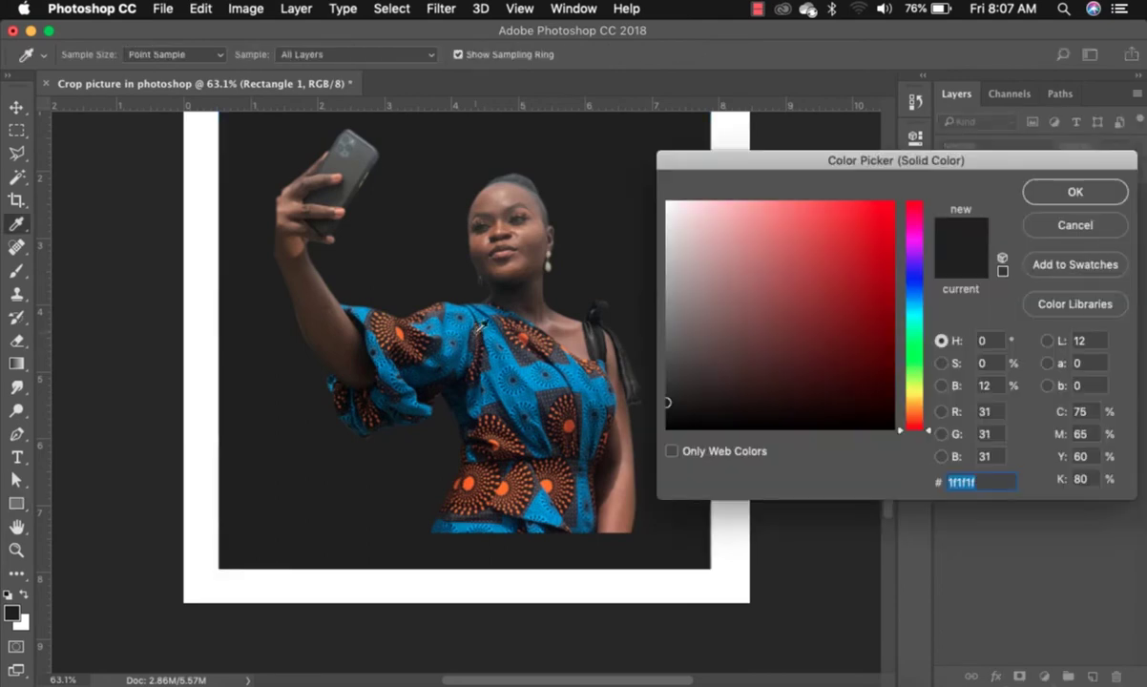
left_click(450, 313)
left_click(451, 307)
left_click(502, 227)
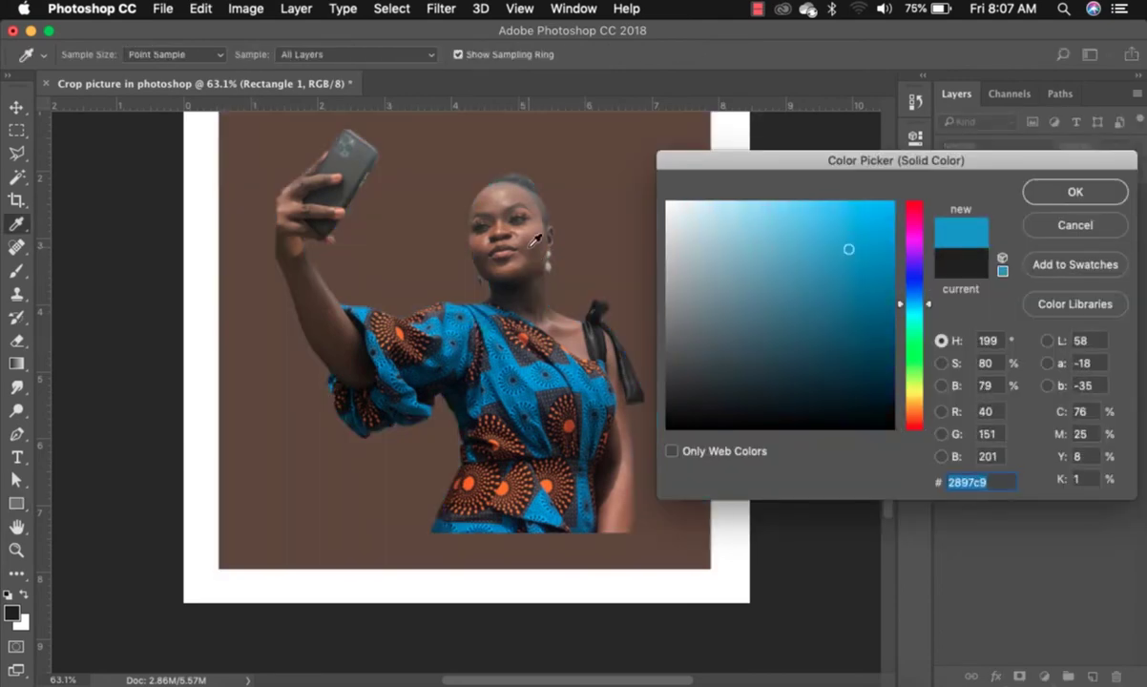
left_click(539, 377)
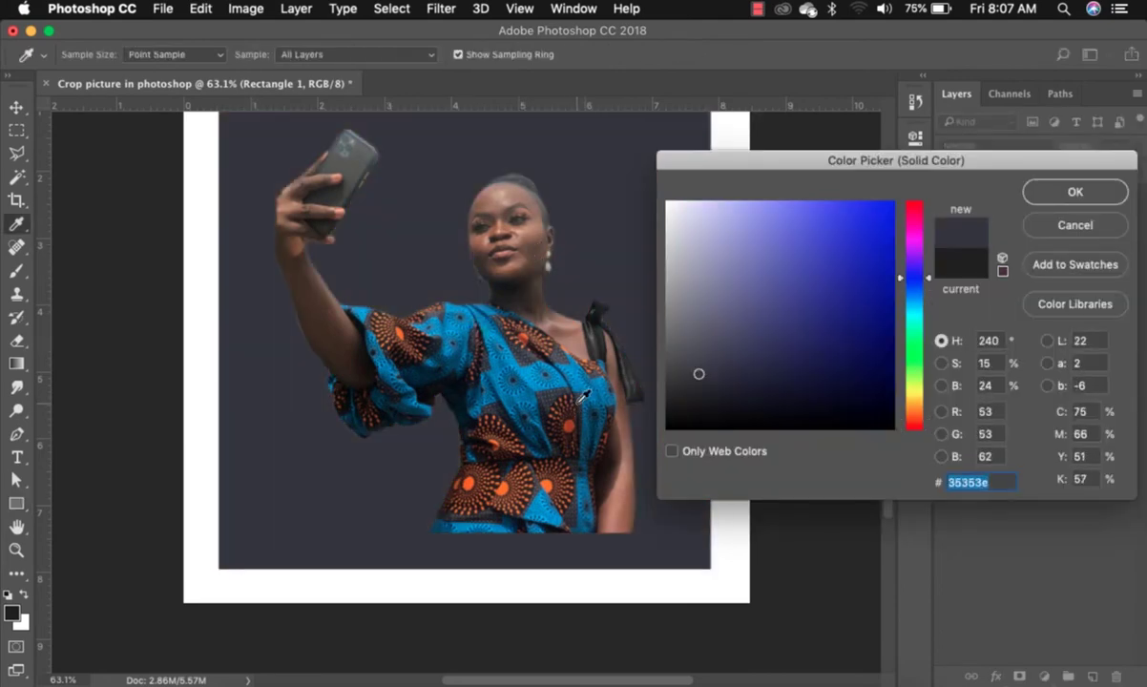
left_click(575, 321)
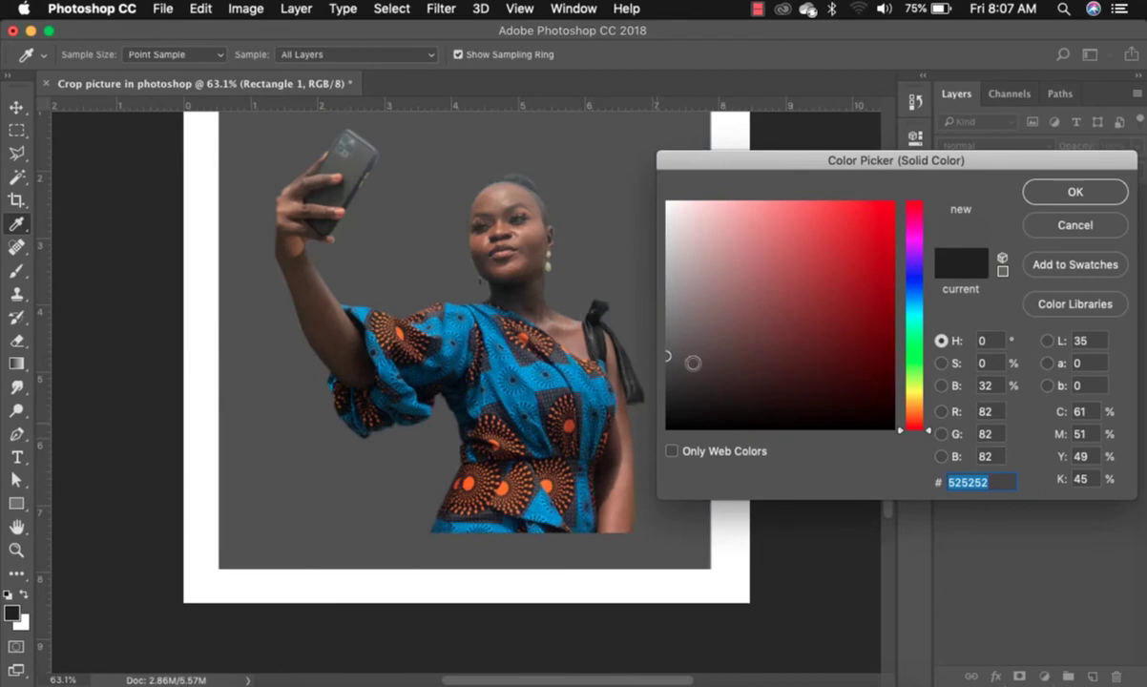
left_click(523, 447)
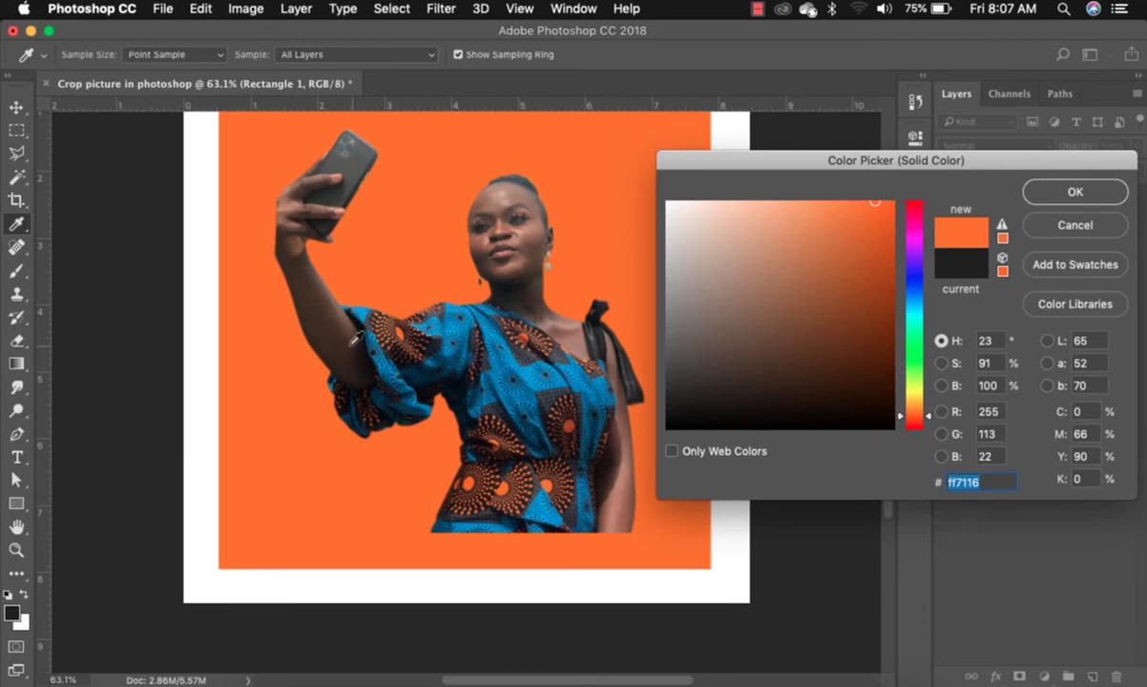
left_click(362, 160)
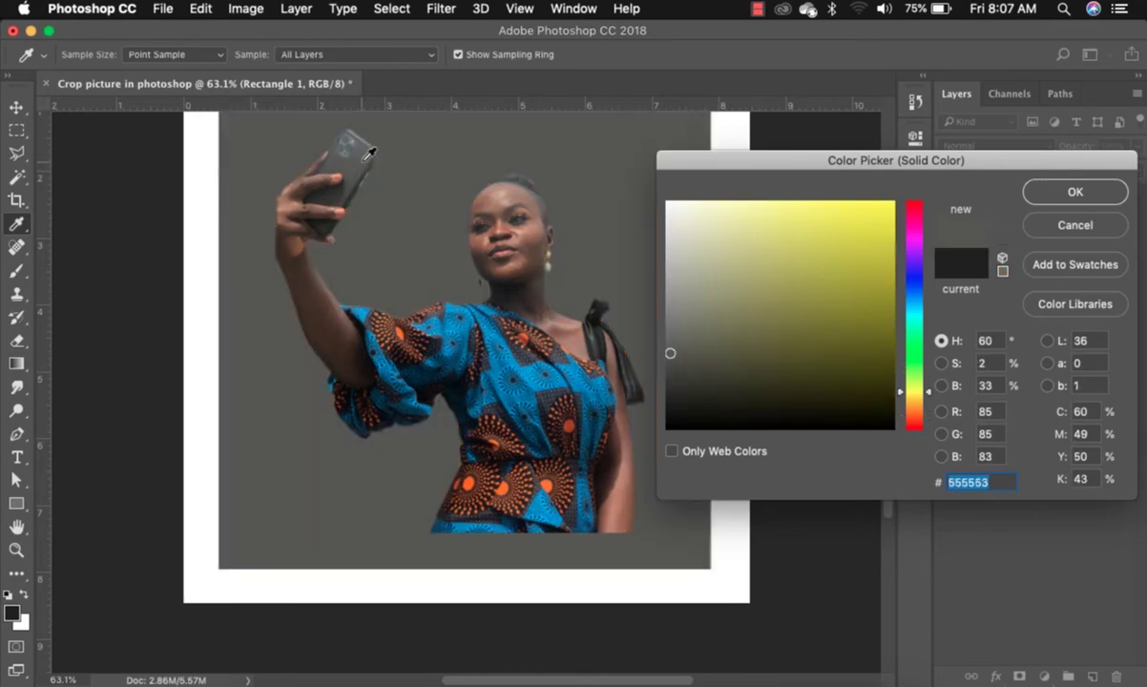
left_click(1074, 194)
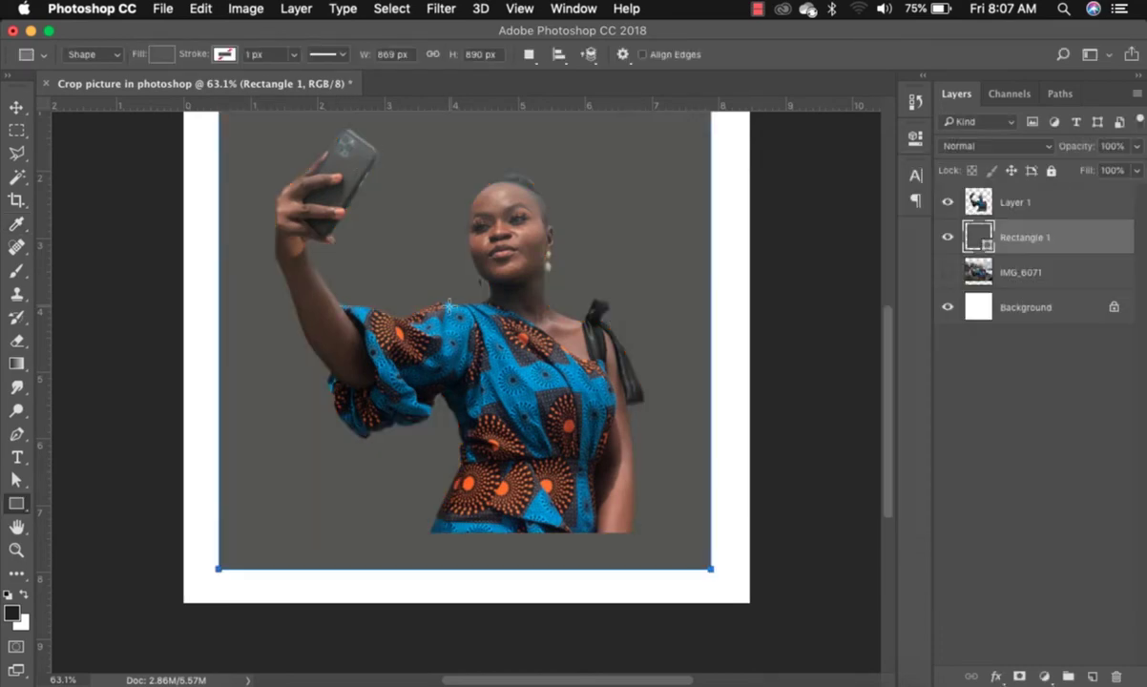
Hide the Rectangle 1 and Background layers so that only the woman's cutout shows on transparency
left_click(948, 238)
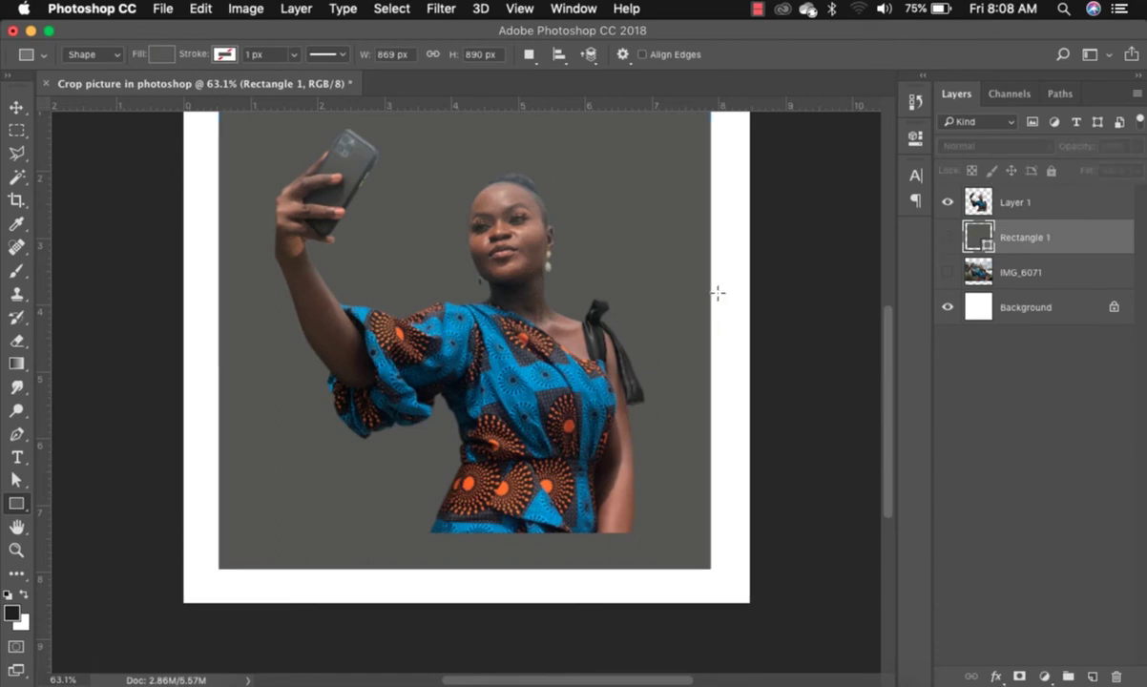
key("super+minus")
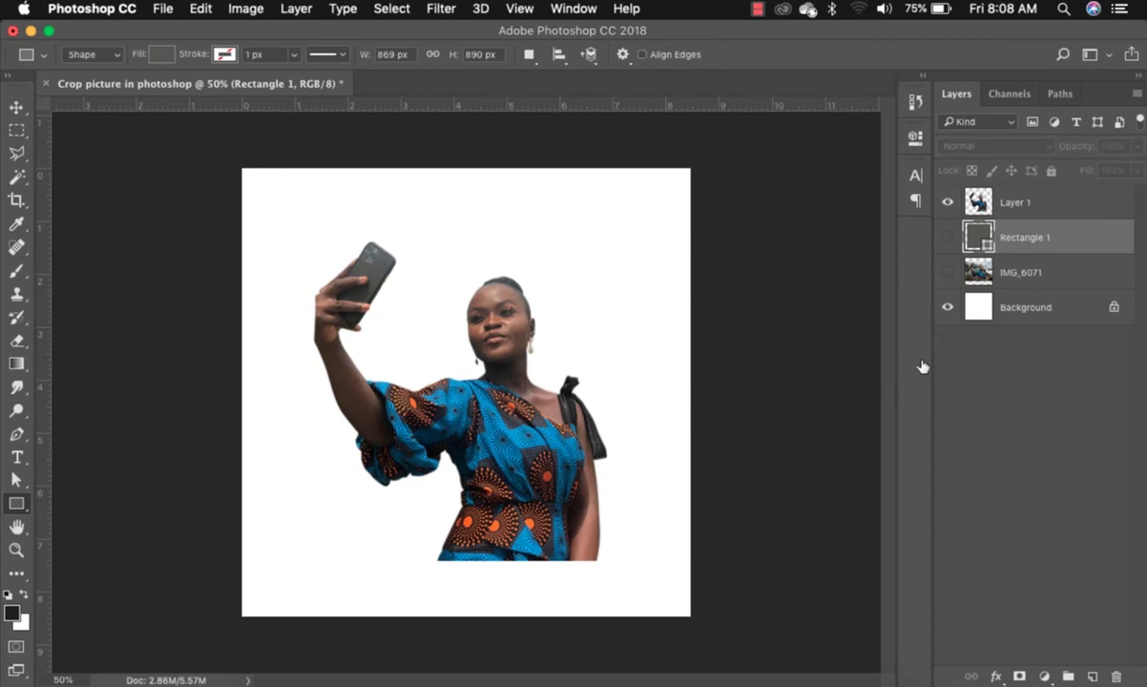
left_click(946, 308)
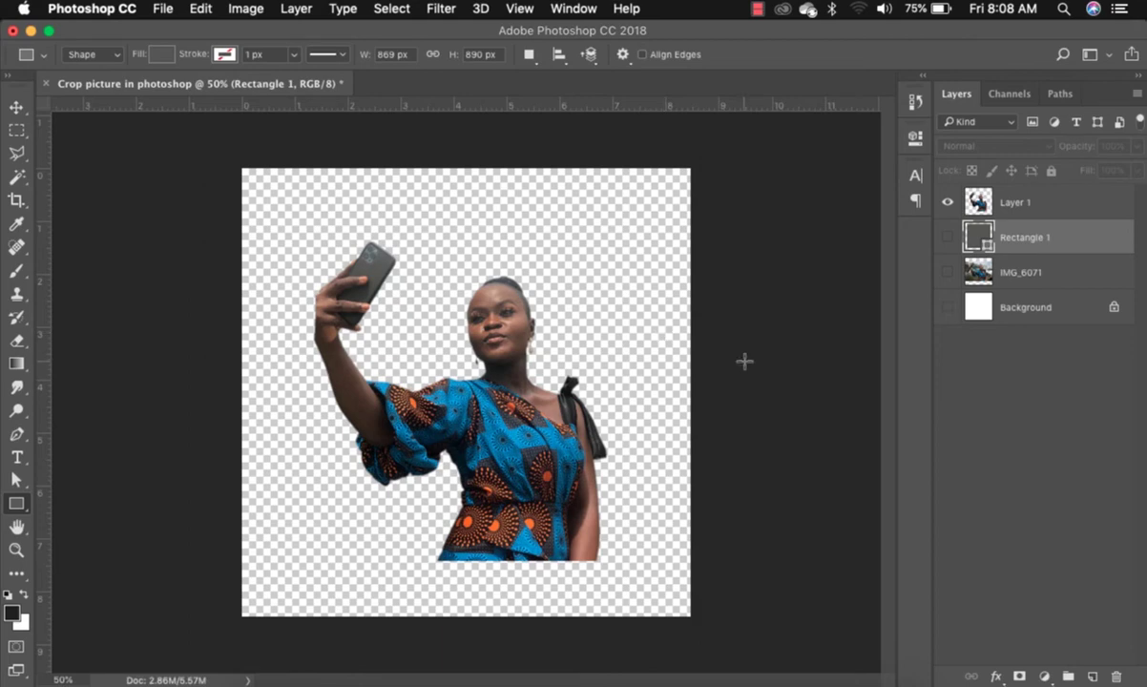
Export the cutout as "Crop picture in photoshop.png" to the Documents folder
left_click(164, 12)
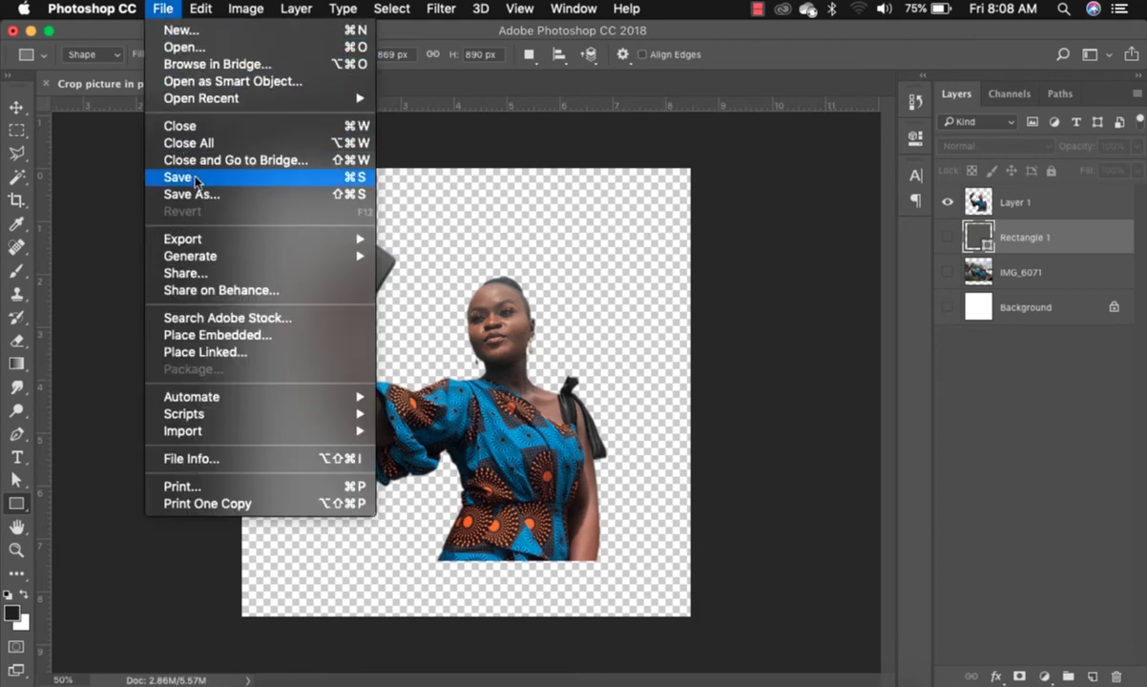
mouse_move(212, 241)
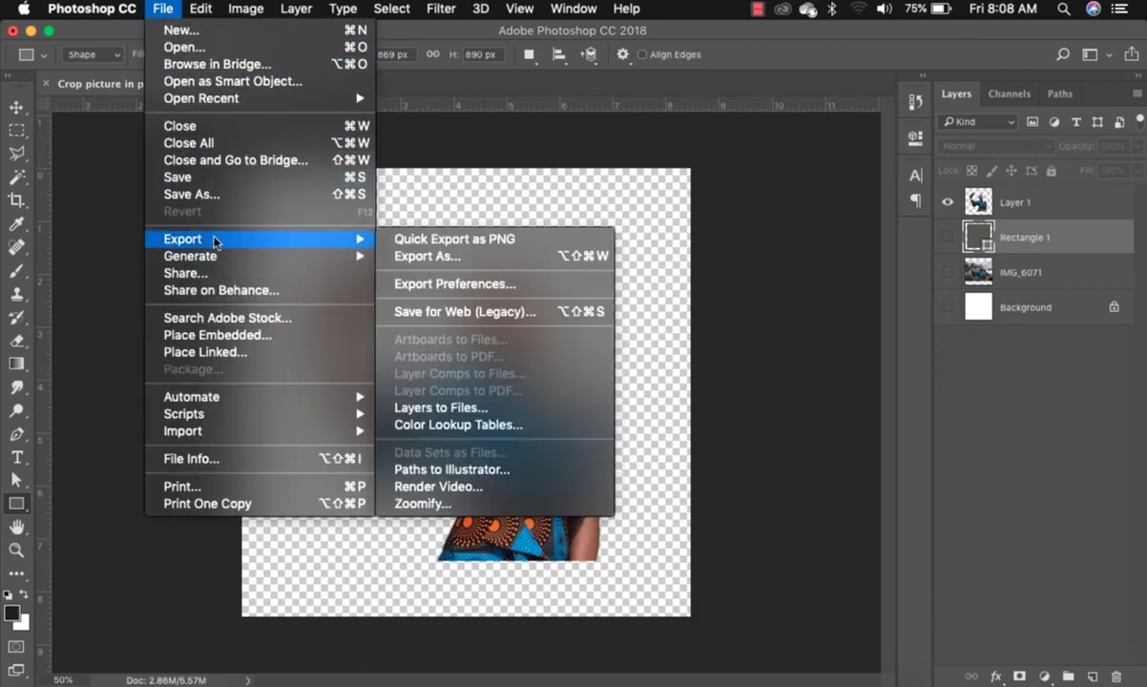
left_click(442, 260)
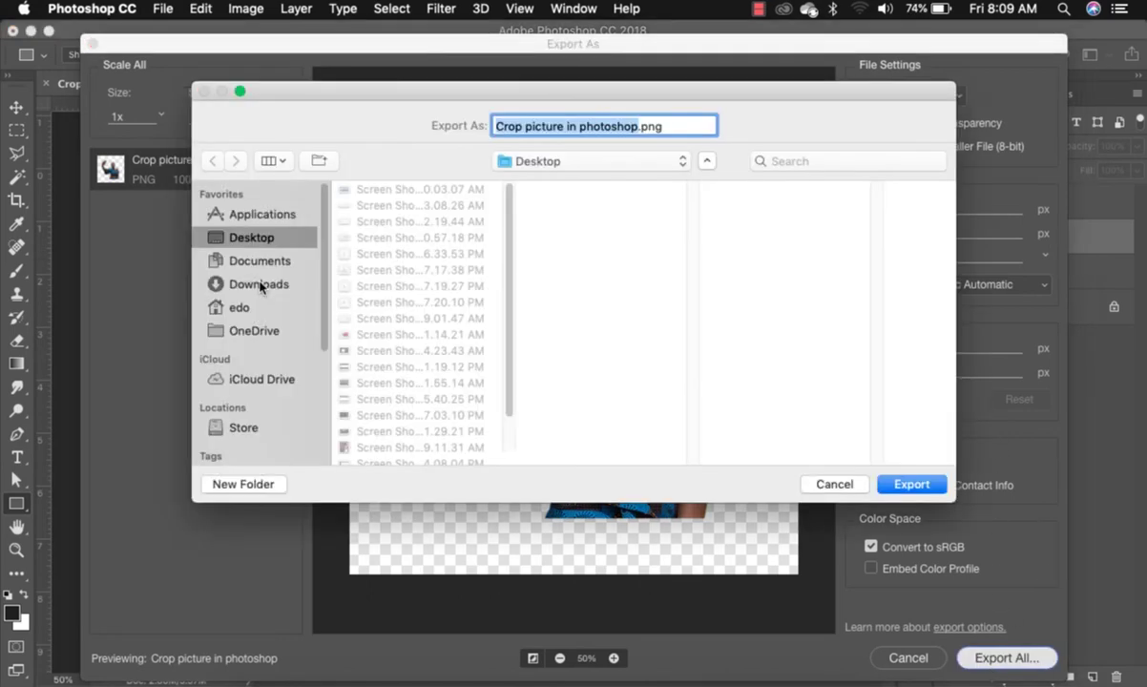
left_click(260, 286)
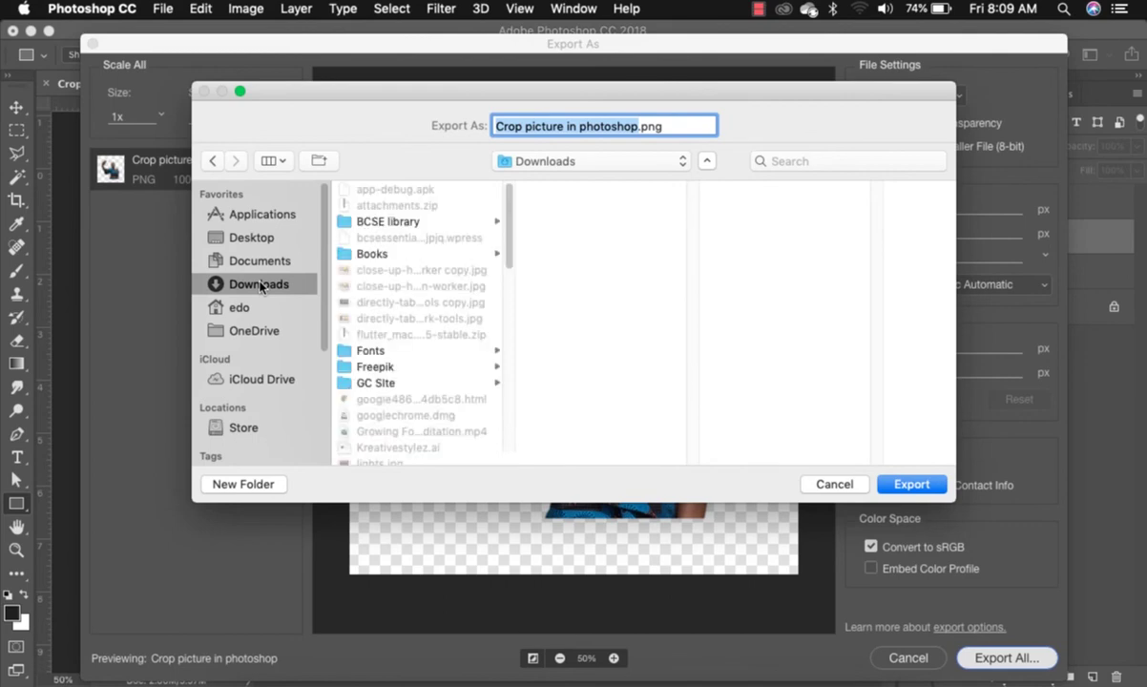
left_click(257, 260)
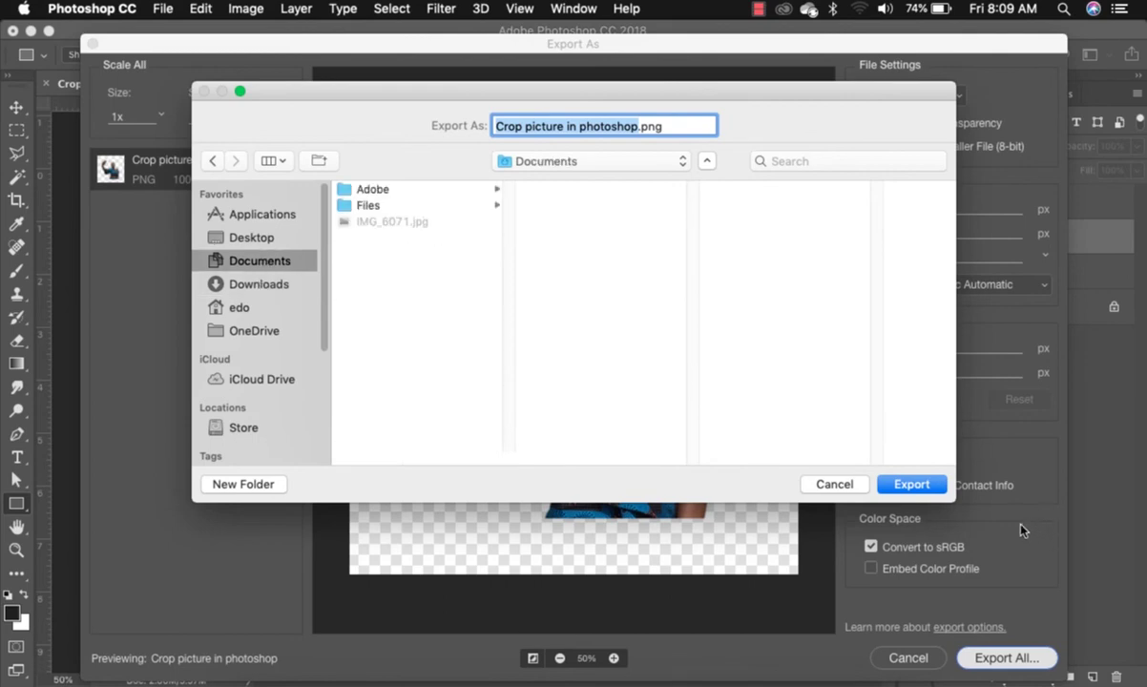
left_click(911, 485)
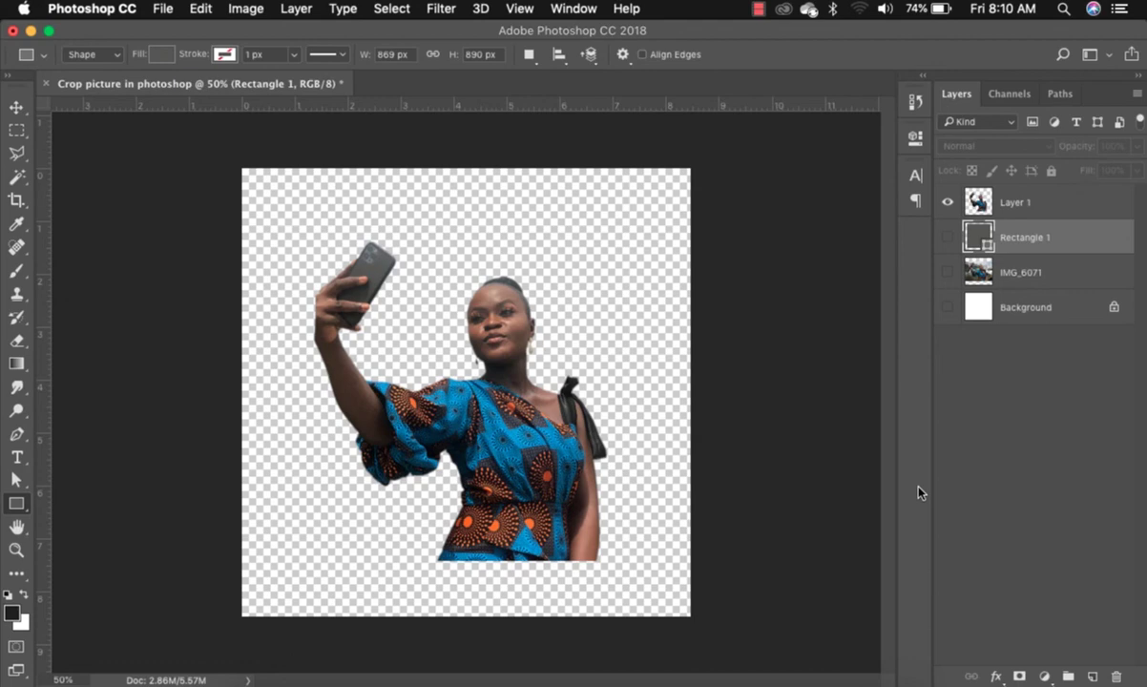
Switch to Finder and place the exported "Crop picture in photoshop.png" from Documents into the open Photoshop document
left_click(236, 665)
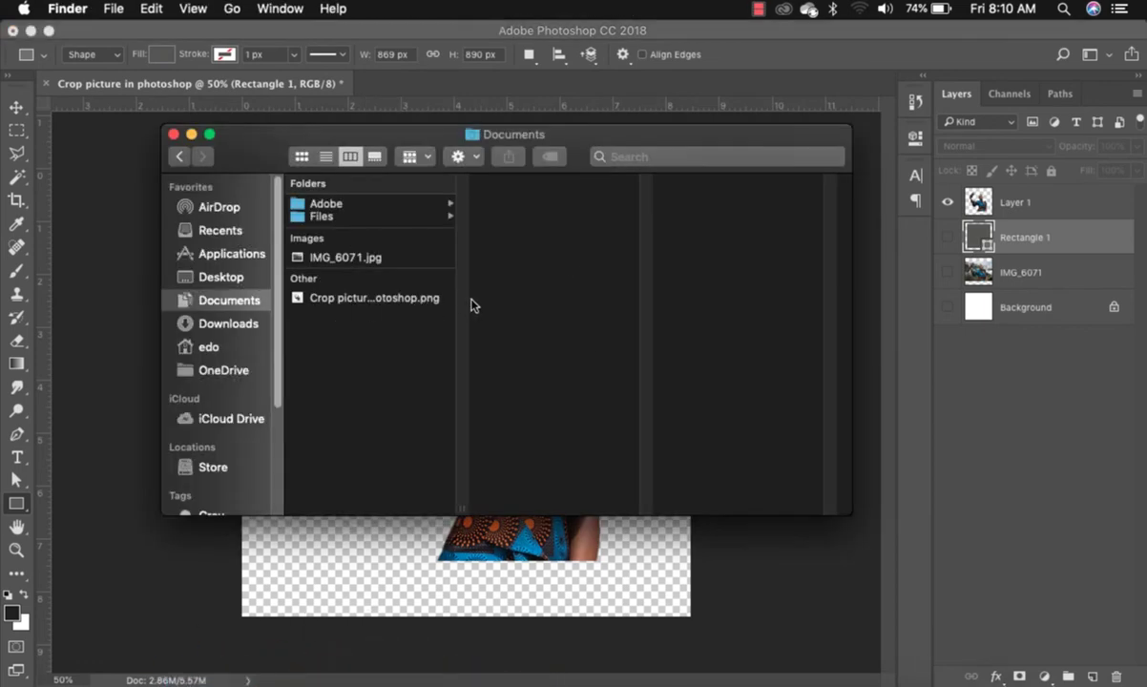
left_click(301, 299)
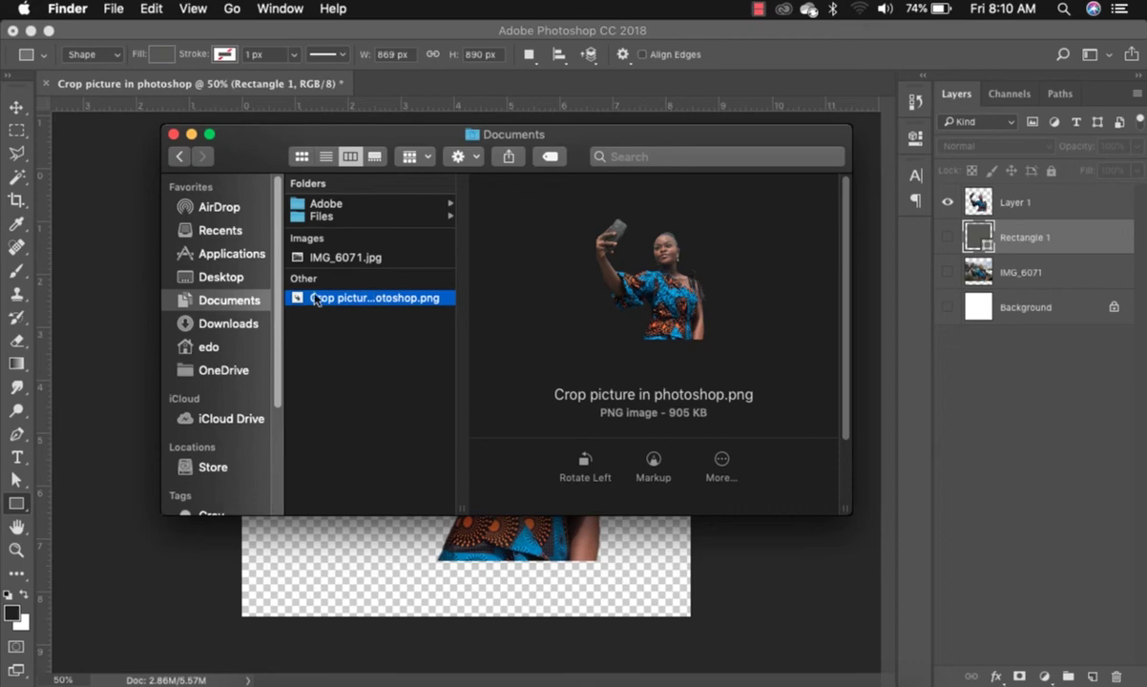
left_click_drag(298, 297, 493, 383)
key("Return")
key("u")
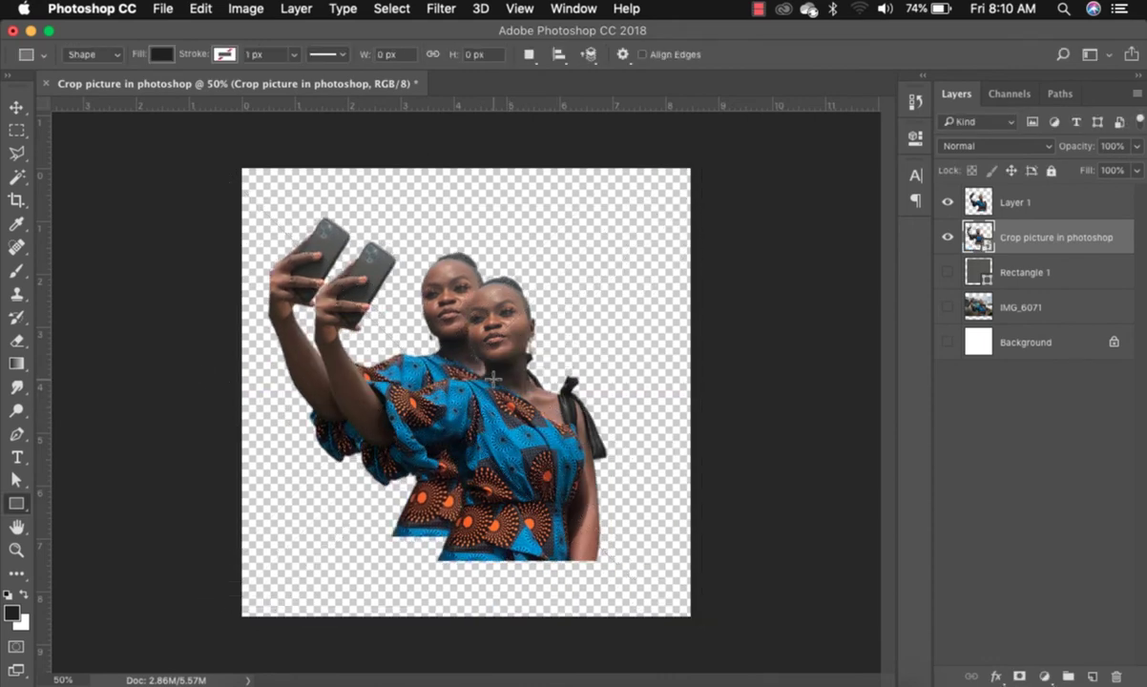